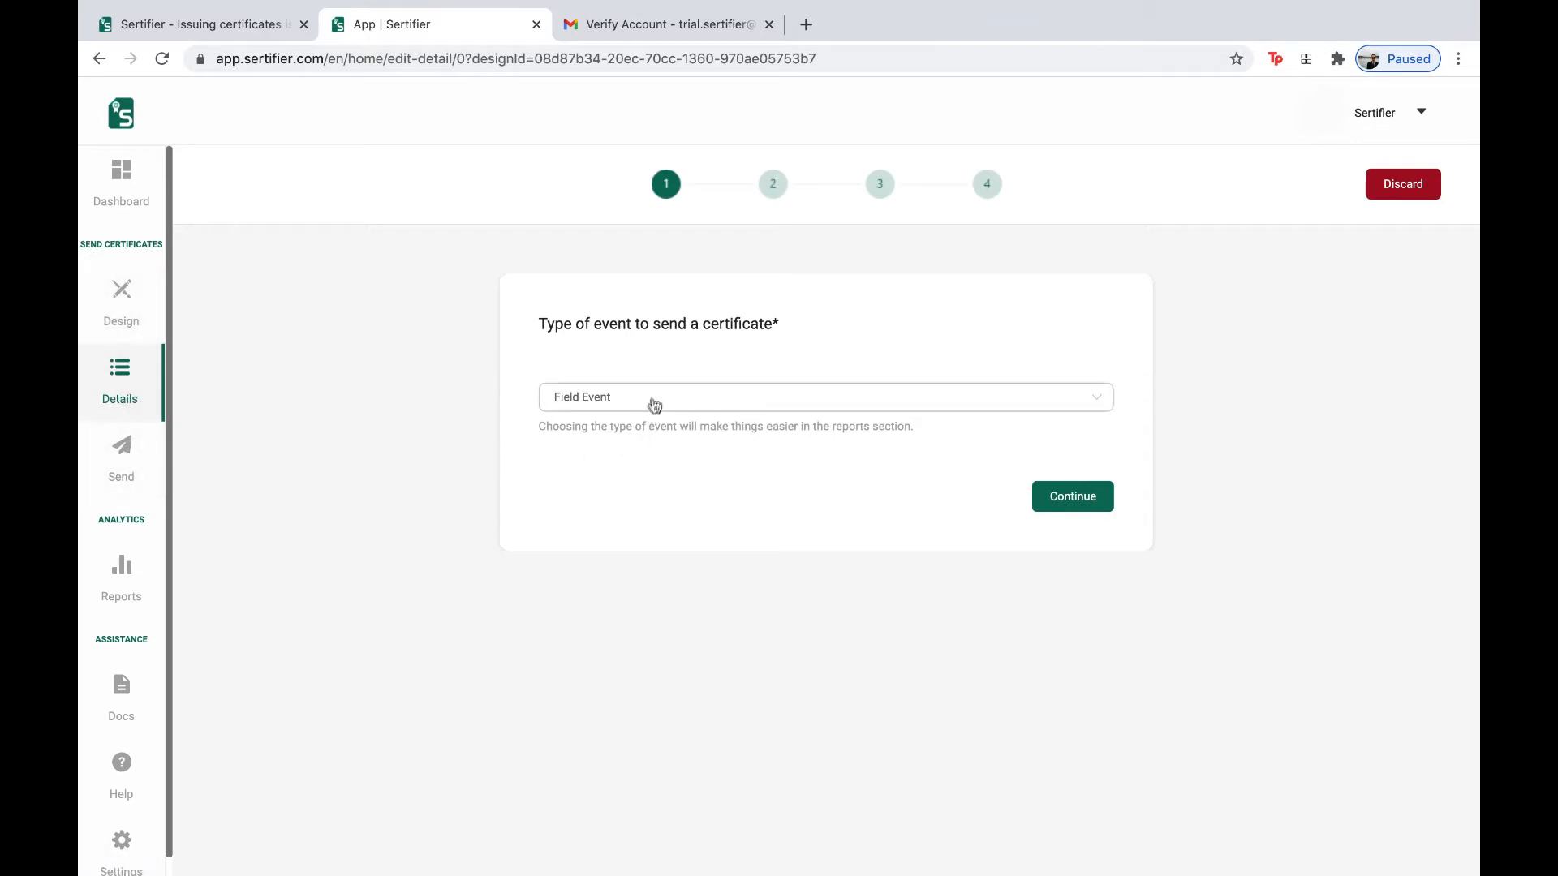
- Choose Online Event from the event type list and continue to the event details form
{"action": "left_click", "coordinate": [656, 404]}
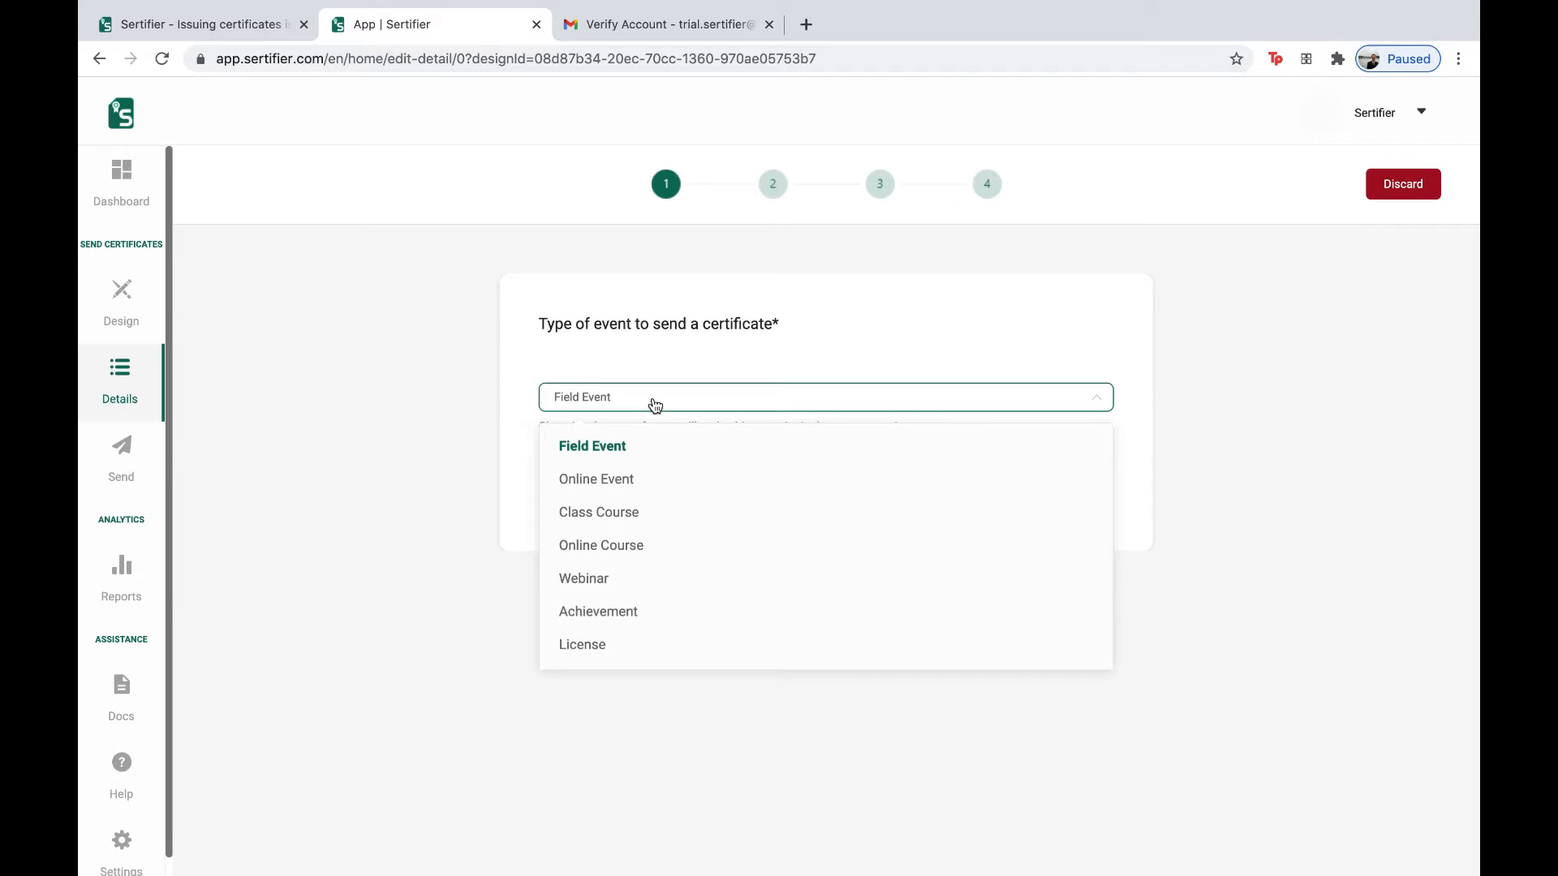
{"action": "left_click", "coordinate": [639, 481]}
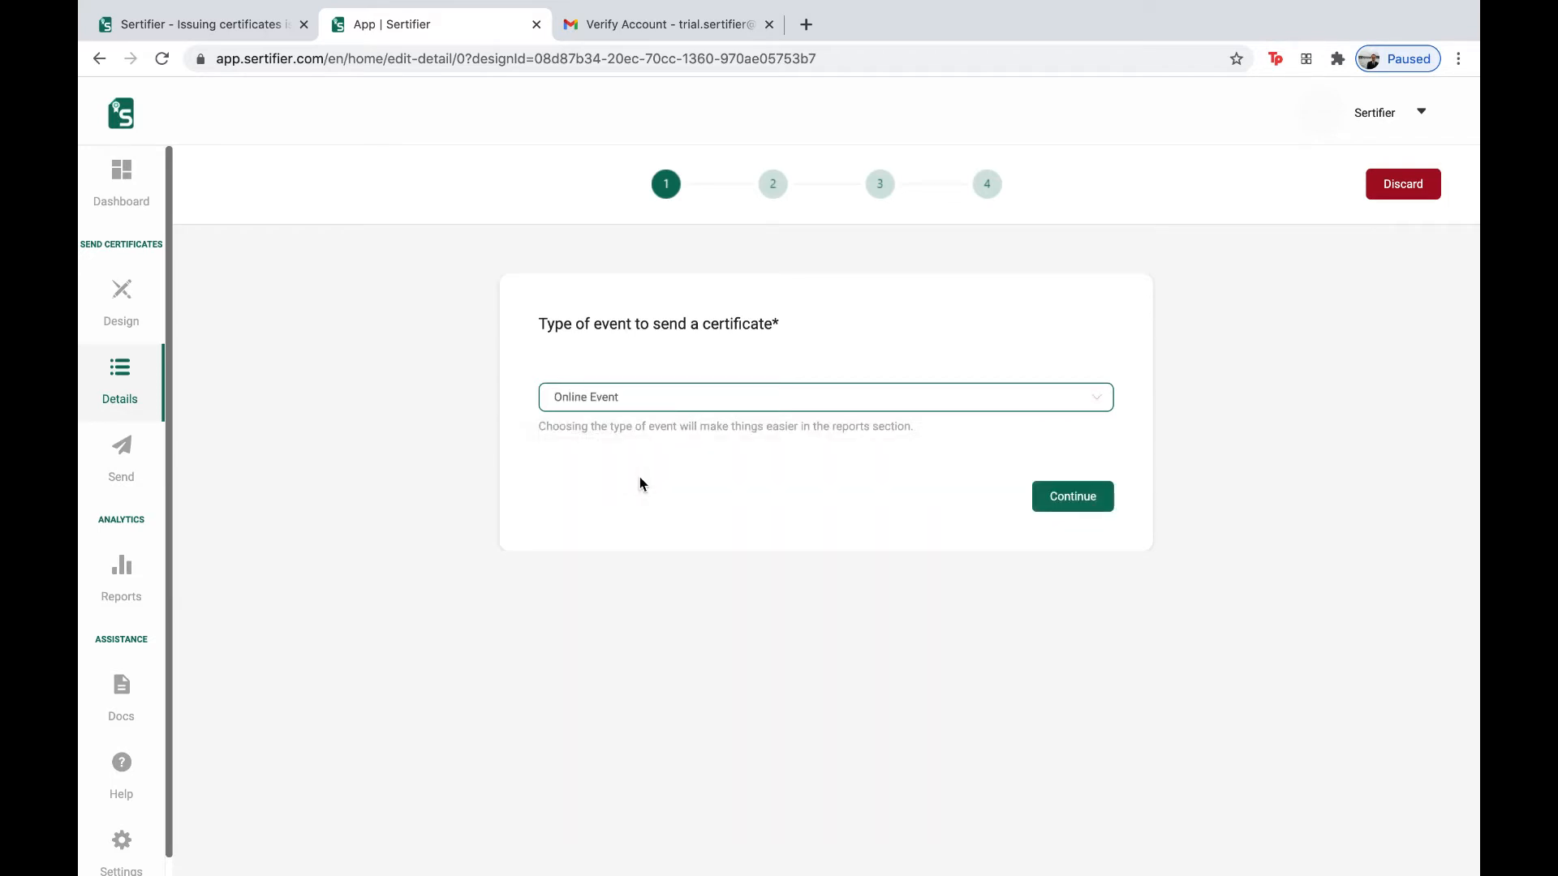
{"action": "left_click", "coordinate": [626, 398]}
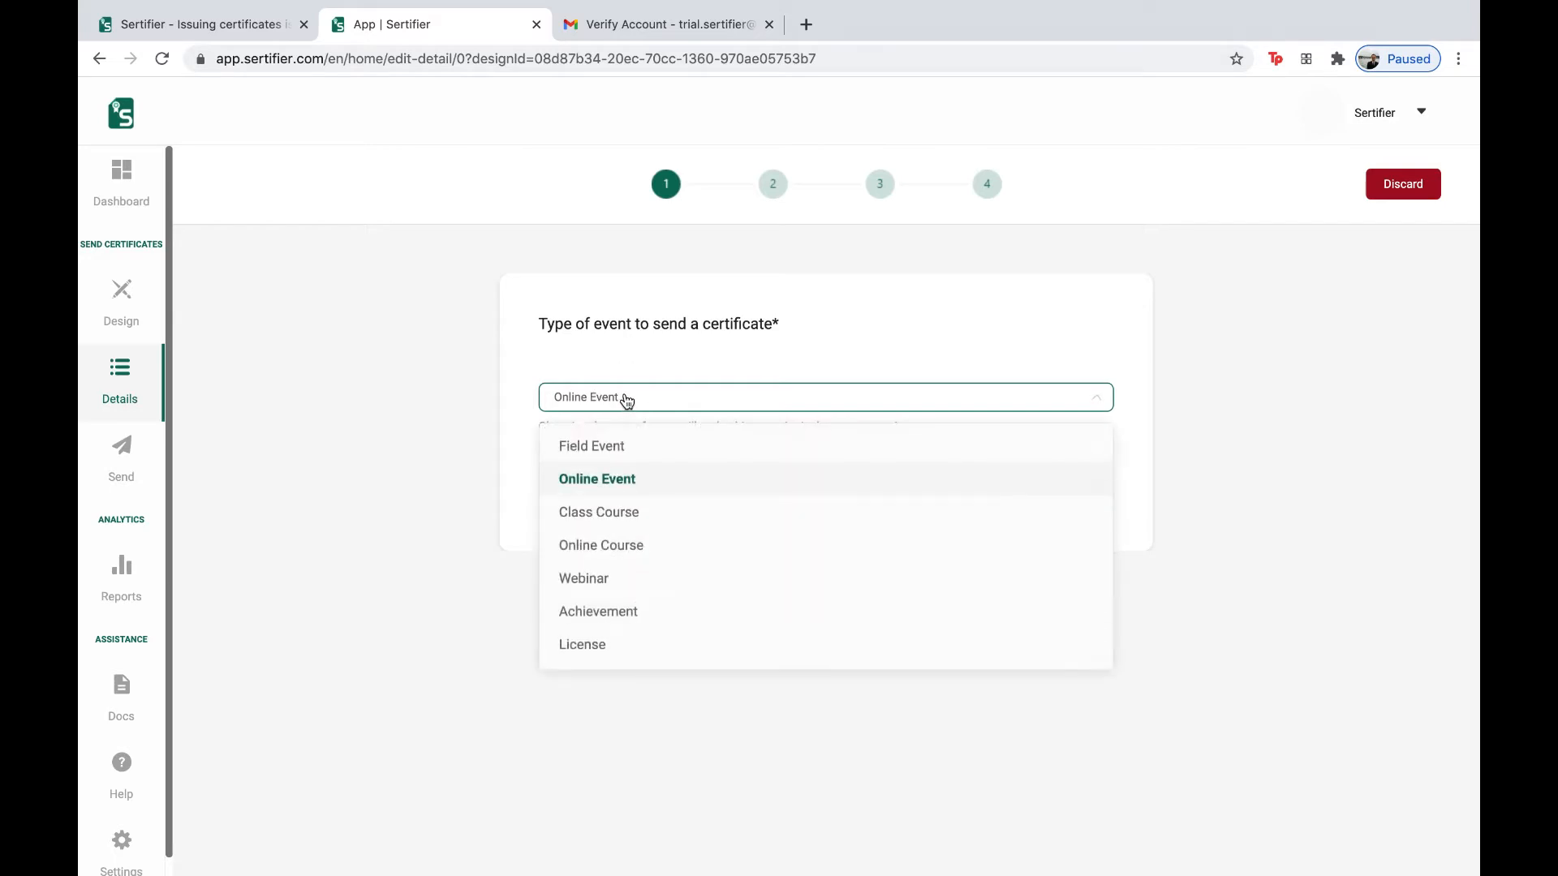
{"action": "left_click", "coordinate": [626, 397]}
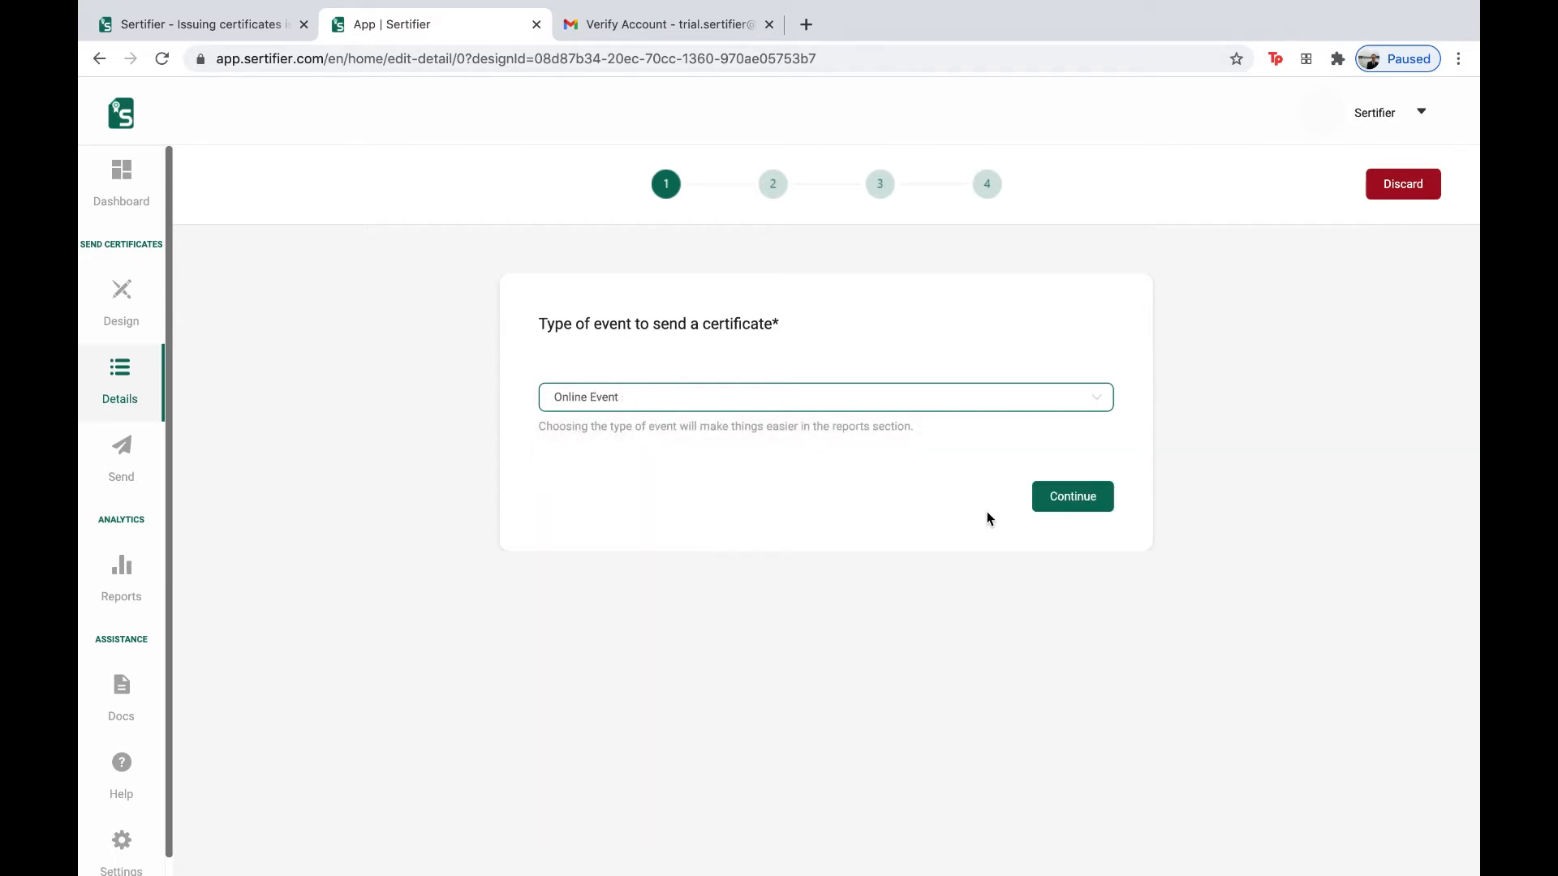
{"action": "left_click", "coordinate": [1062, 497]}
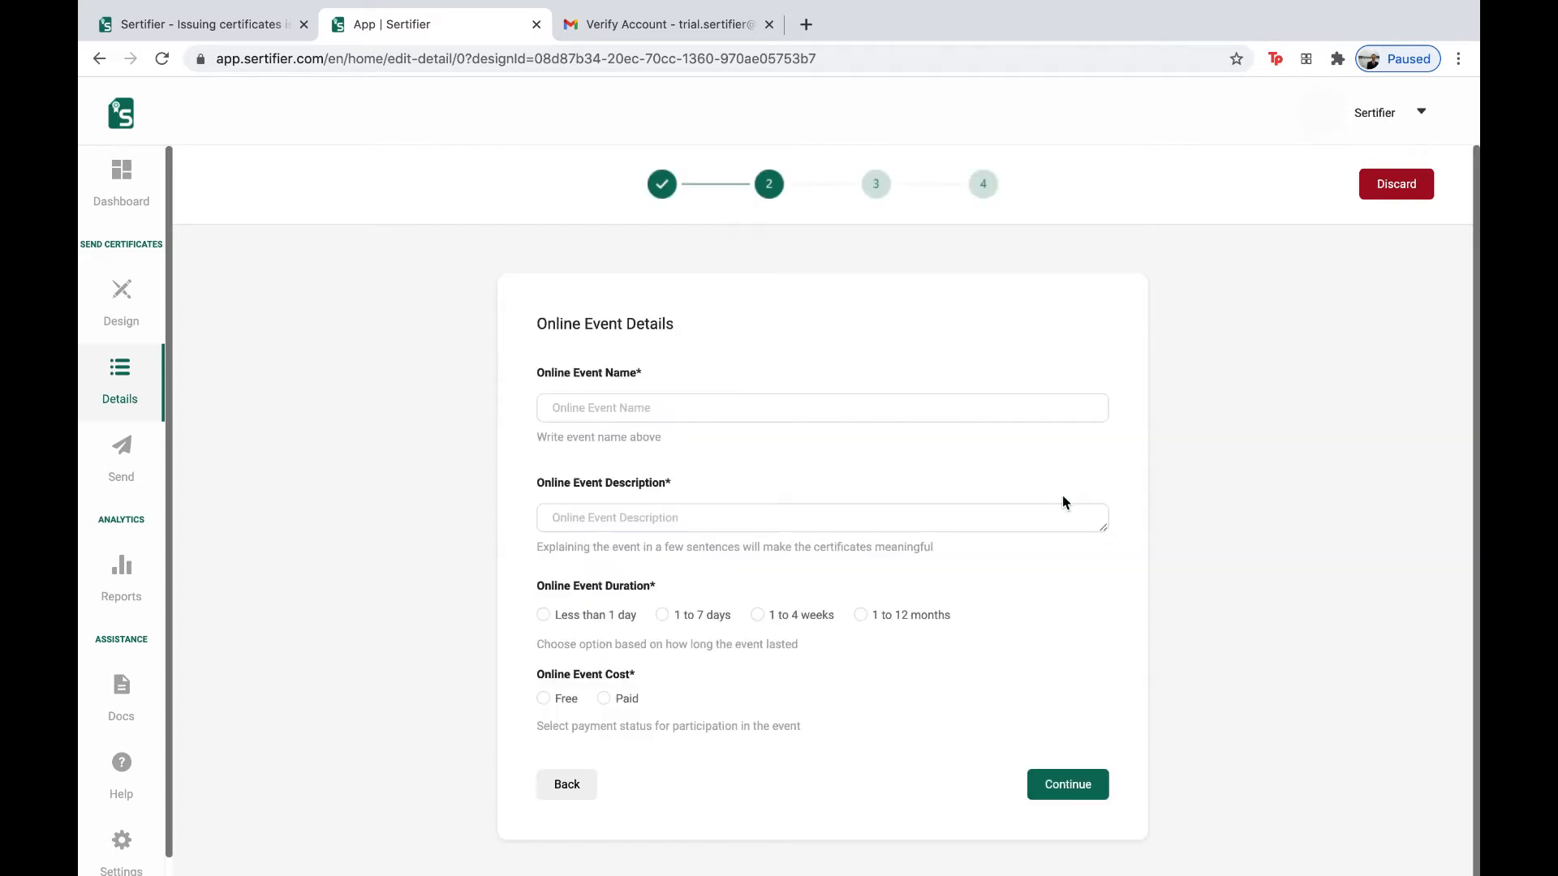
- Name the event 'trial event' with the description 'this is a trial for sending certificates'
{"action": "left_click", "coordinate": [925, 407]}
{"action": "type", "text": "trial event"}
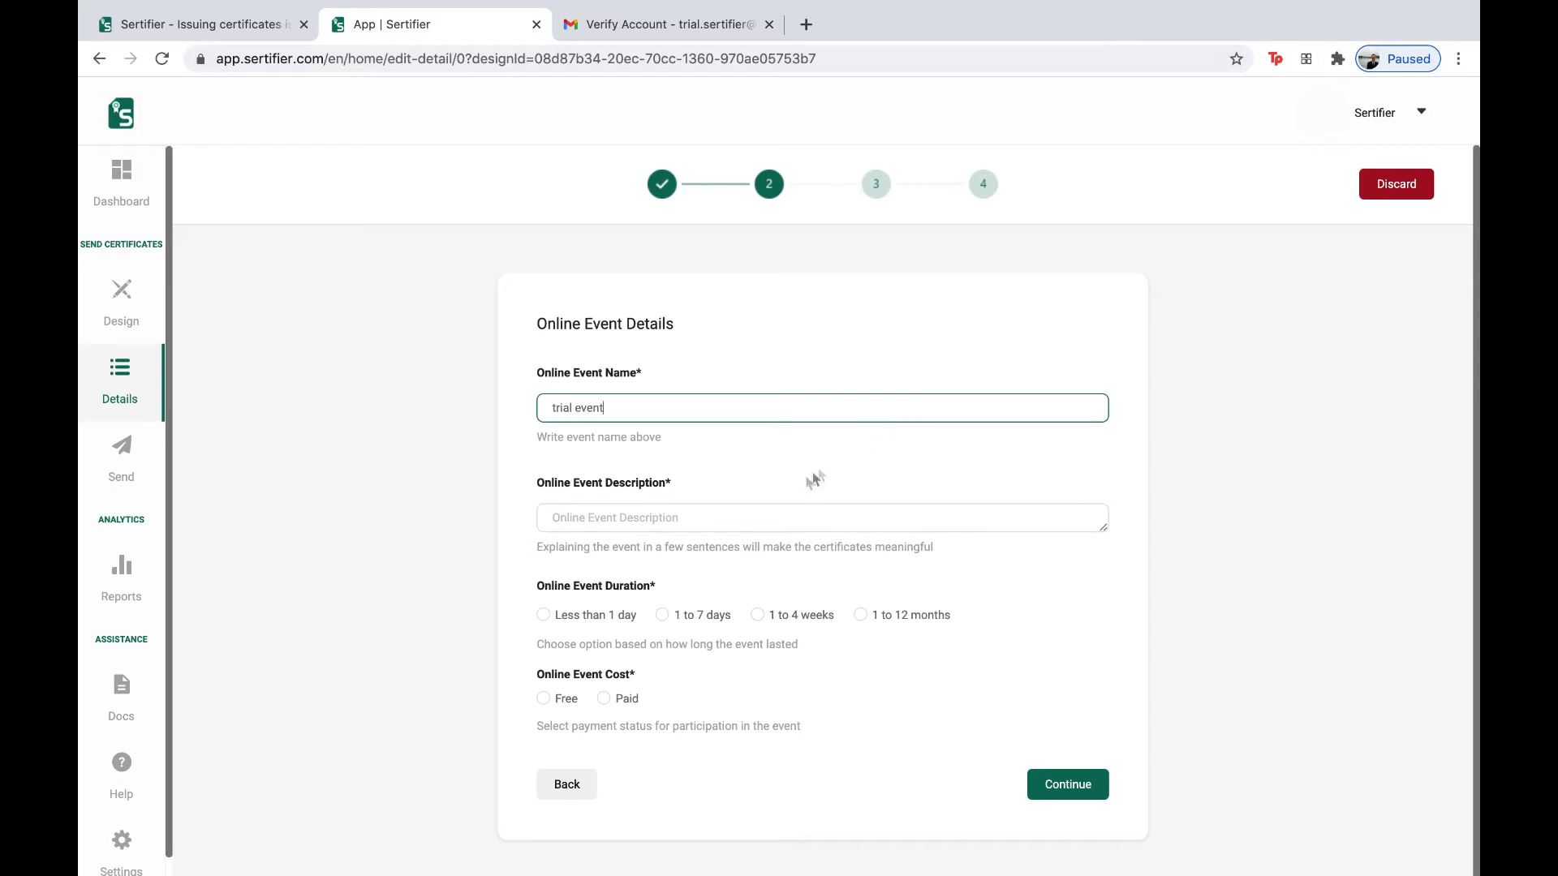
{"action": "left_click", "coordinate": [756, 523]}
{"action": "type", "text": "ti"}
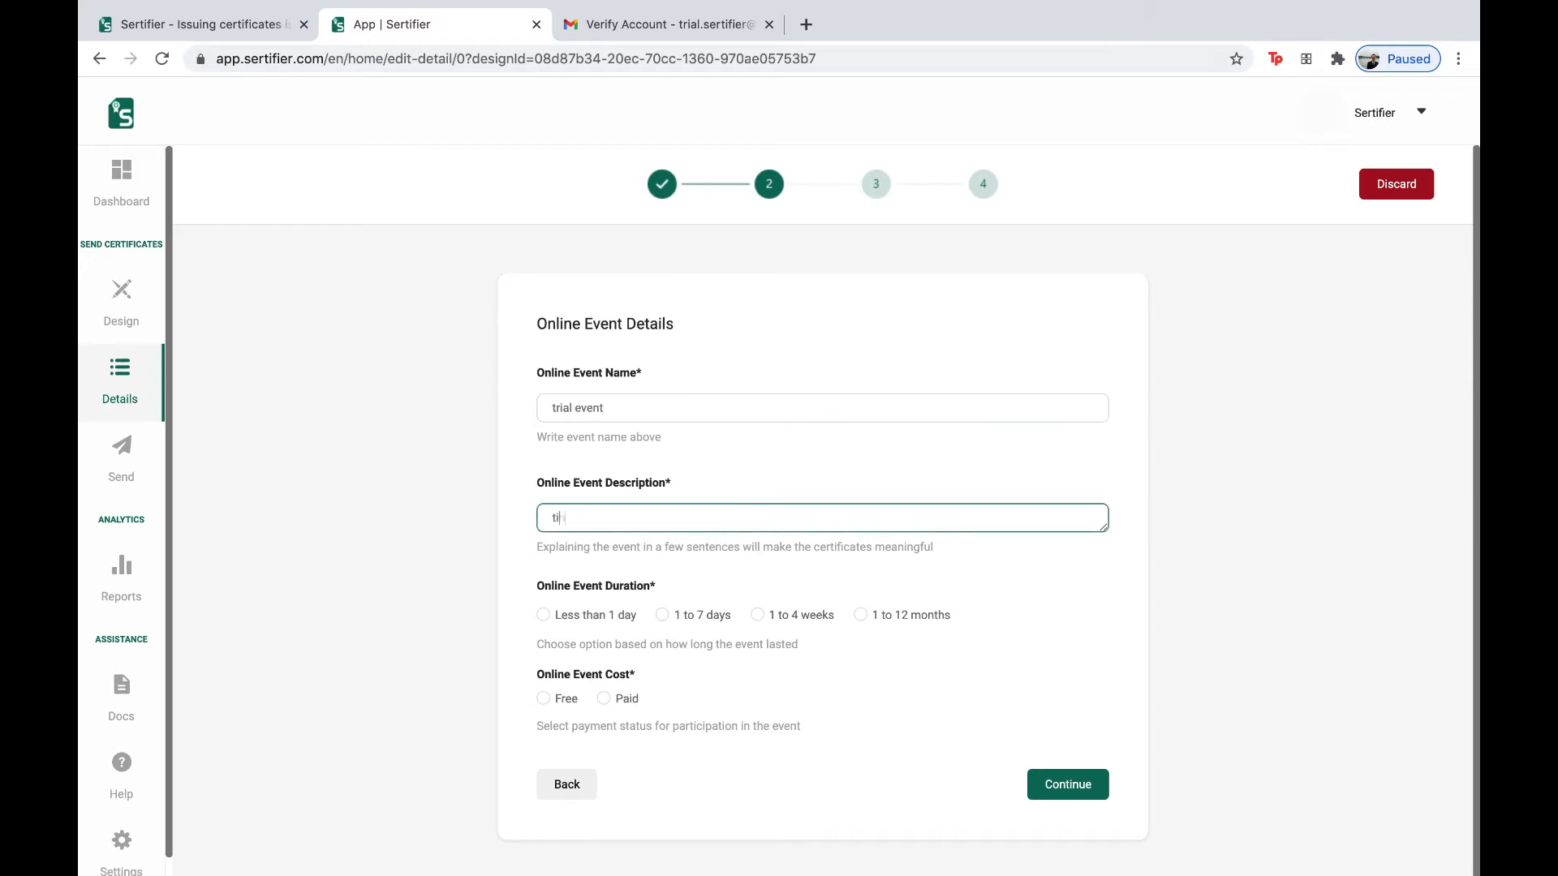
{"action": "type", "text": "his is a r"}
{"action": "key", "text": "BackSpace"}
{"action": "type", "text": "trial for sending certificates"}
{"action": "left_click", "coordinate": [606, 579]}
- Set the event duration to 1 to 7 days, mark it Free, and continue
{"action": "left_click", "coordinate": [662, 615]}
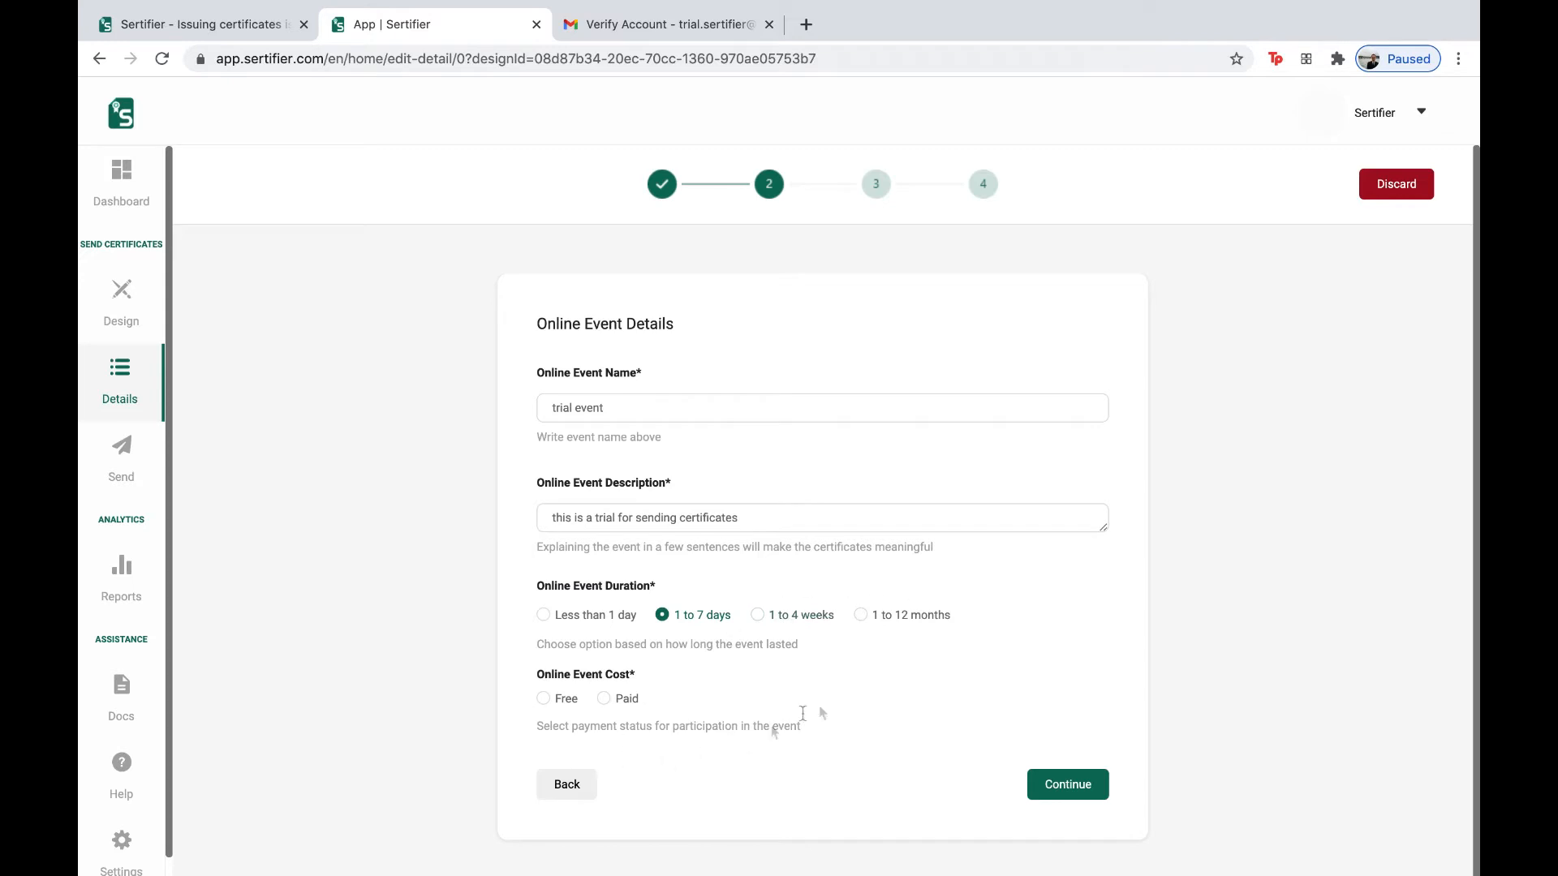
{"action": "left_click_drag", "start_coordinate": [537, 674], "coordinate": [623, 674]}
{"action": "left_click", "coordinate": [623, 673]}
{"action": "left_click", "coordinate": [563, 701]}
{"action": "mouse_move", "coordinate": [1167, 872]}
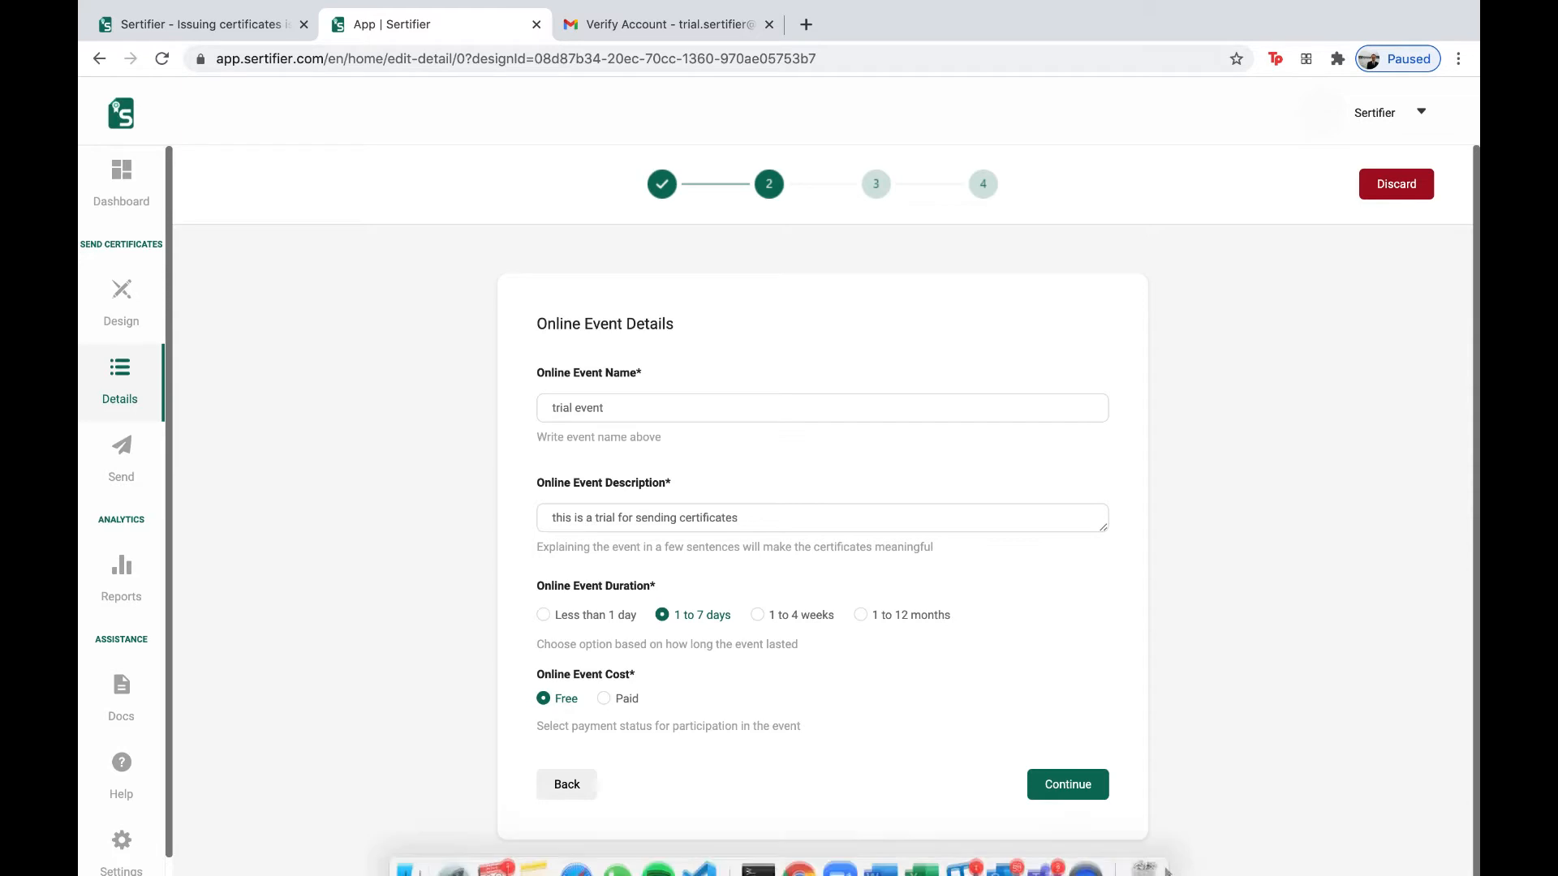
{"action": "left_click", "coordinate": [1076, 791]}
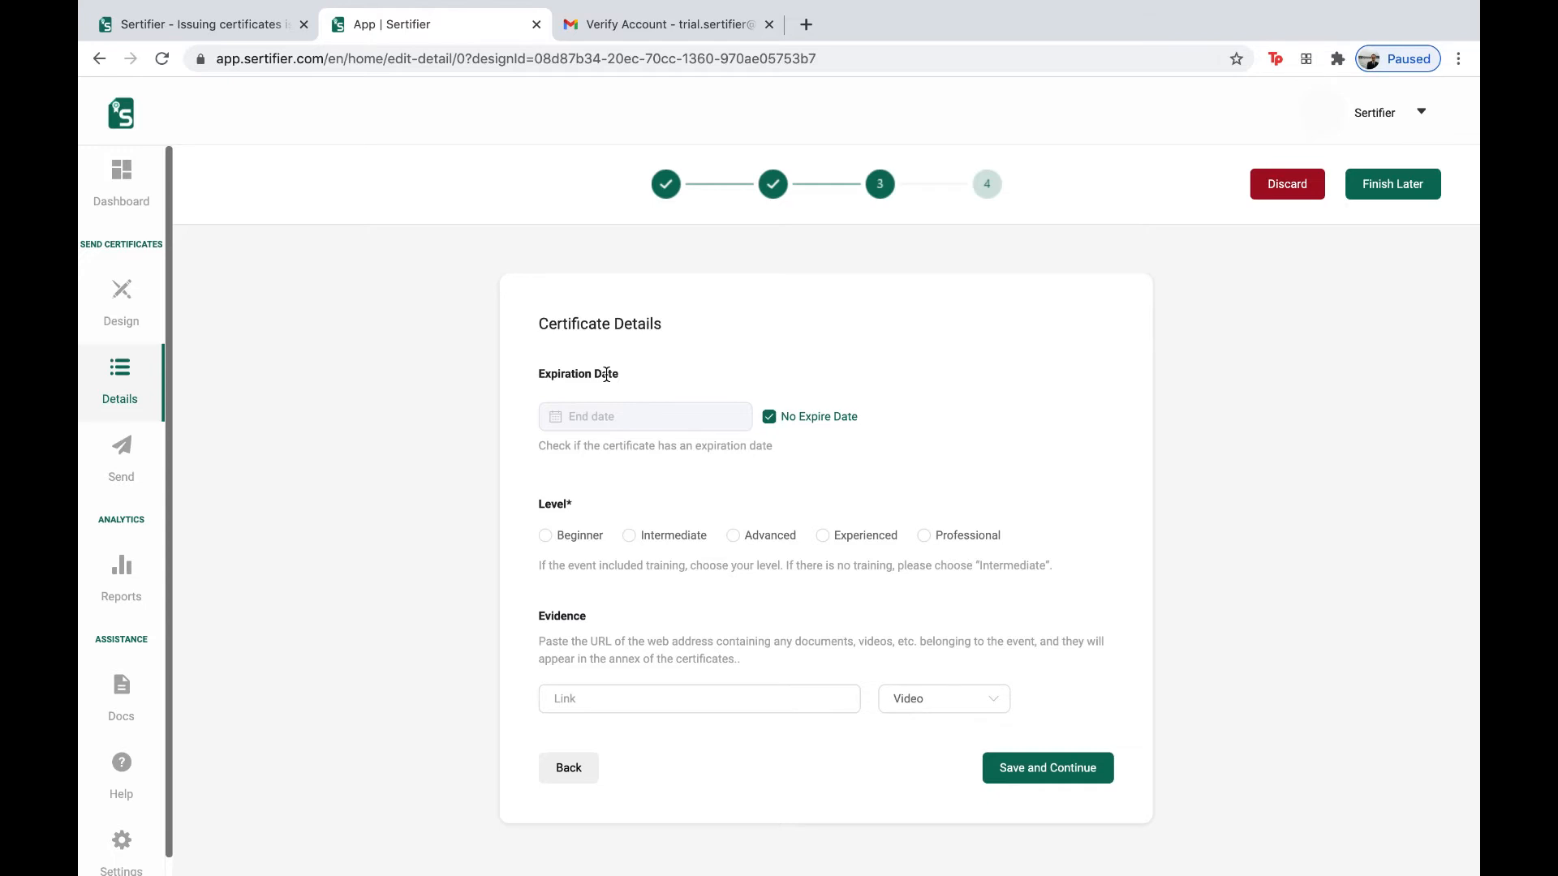
- Browse the expiration date calendar without picking a date, then set No Expire Date
{"action": "left_click", "coordinate": [769, 418]}
{"action": "left_click", "coordinate": [650, 416]}
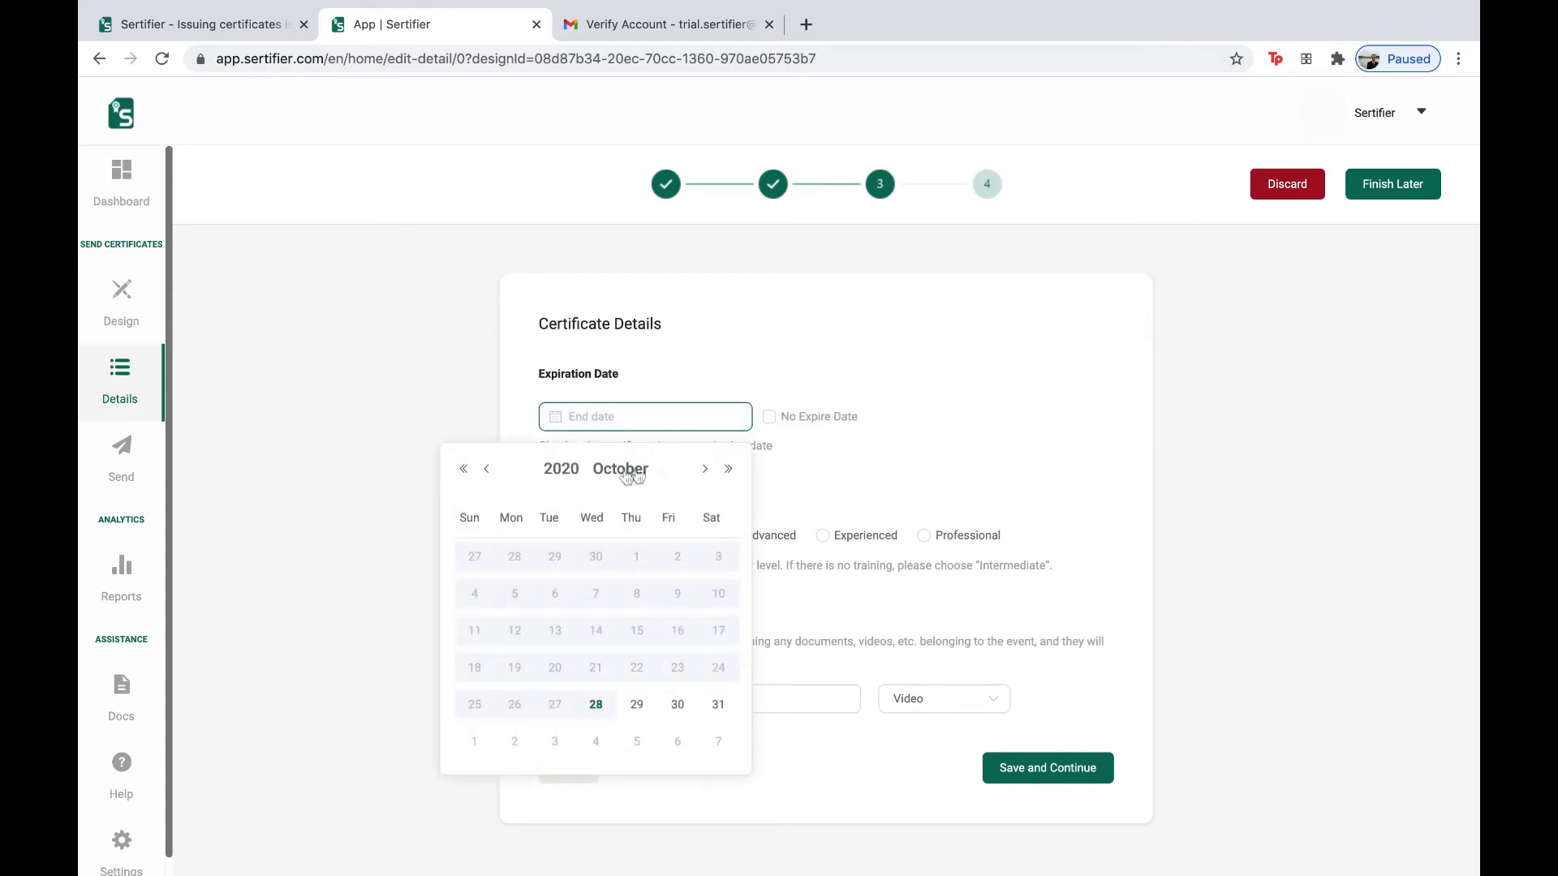
{"action": "left_click", "coordinate": [729, 470]}
{"action": "left_click", "coordinate": [729, 471]}
{"action": "left_click", "coordinate": [465, 474]}
{"action": "left_click", "coordinate": [729, 471]}
{"action": "left_click", "coordinate": [463, 472]}
{"action": "left_click", "coordinate": [792, 461]}
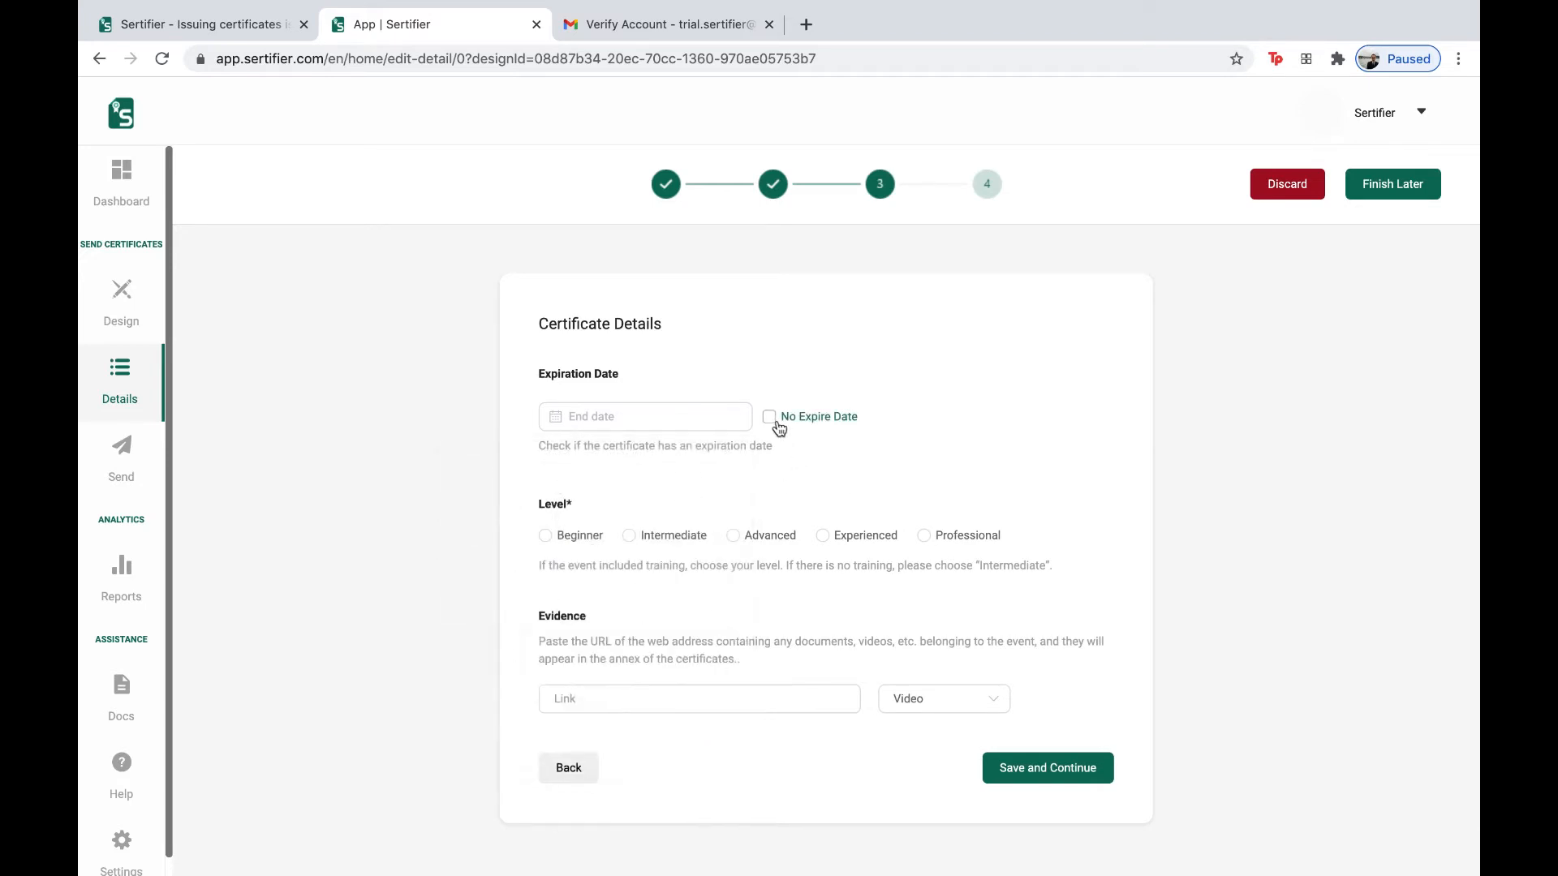
{"action": "left_click", "coordinate": [774, 426]}
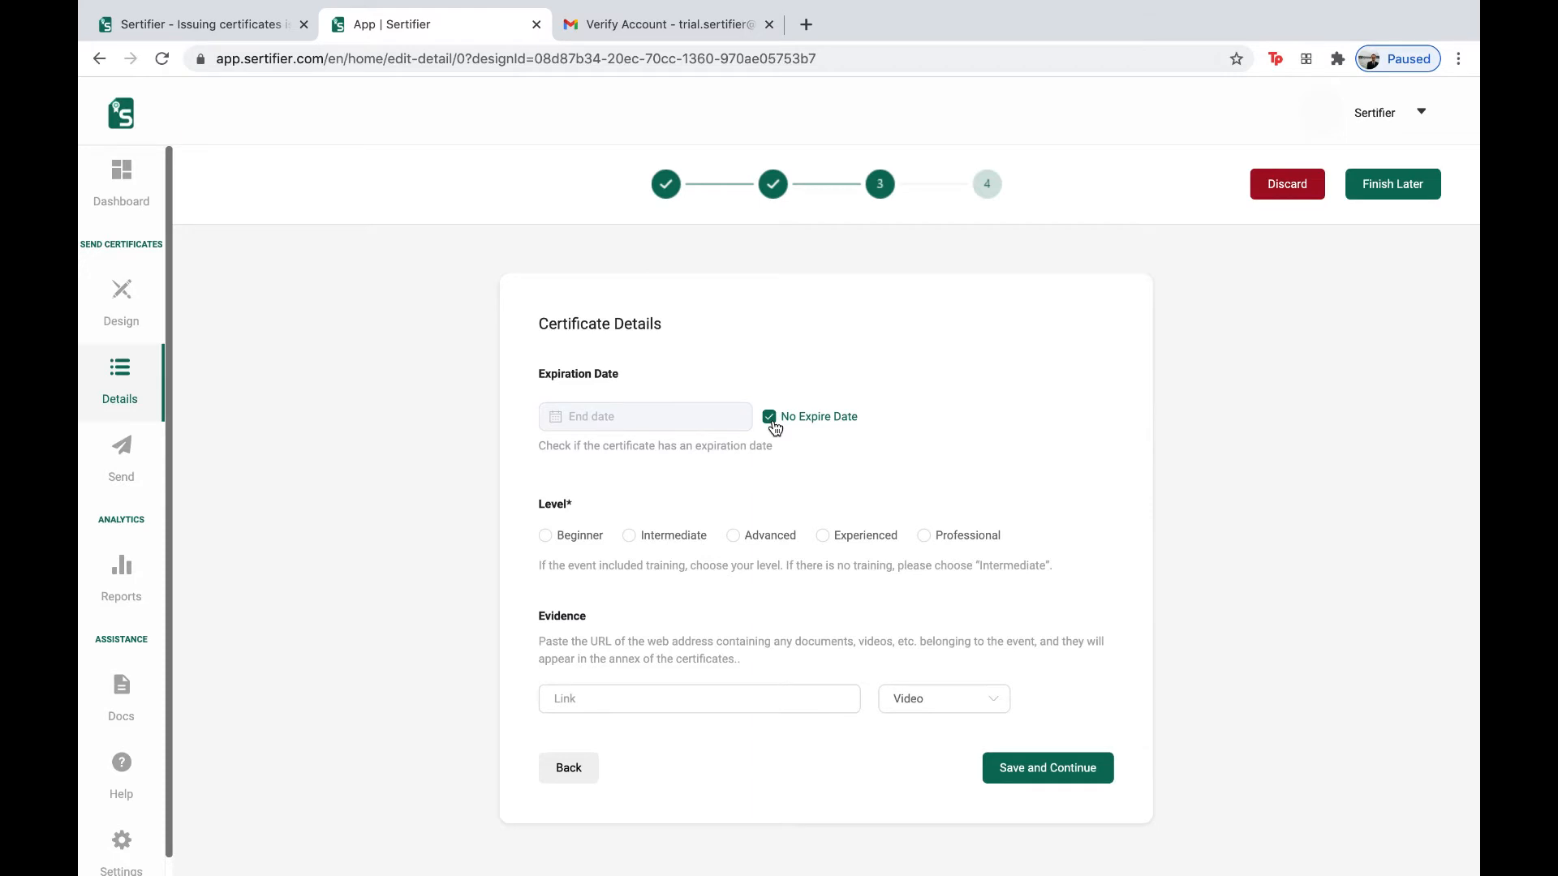
- Set the certificate level to Advanced
{"action": "left_click", "coordinate": [732, 536]}
{"action": "left_click_drag", "start_coordinate": [537, 617], "coordinate": [584, 618]}
{"action": "left_click", "coordinate": [584, 618]}
{"action": "double_click", "coordinate": [584, 618]}
{"action": "left_click", "coordinate": [587, 619]}
- Keep the evidence type as Video and save the certificate details
{"action": "left_click", "coordinate": [903, 698]}
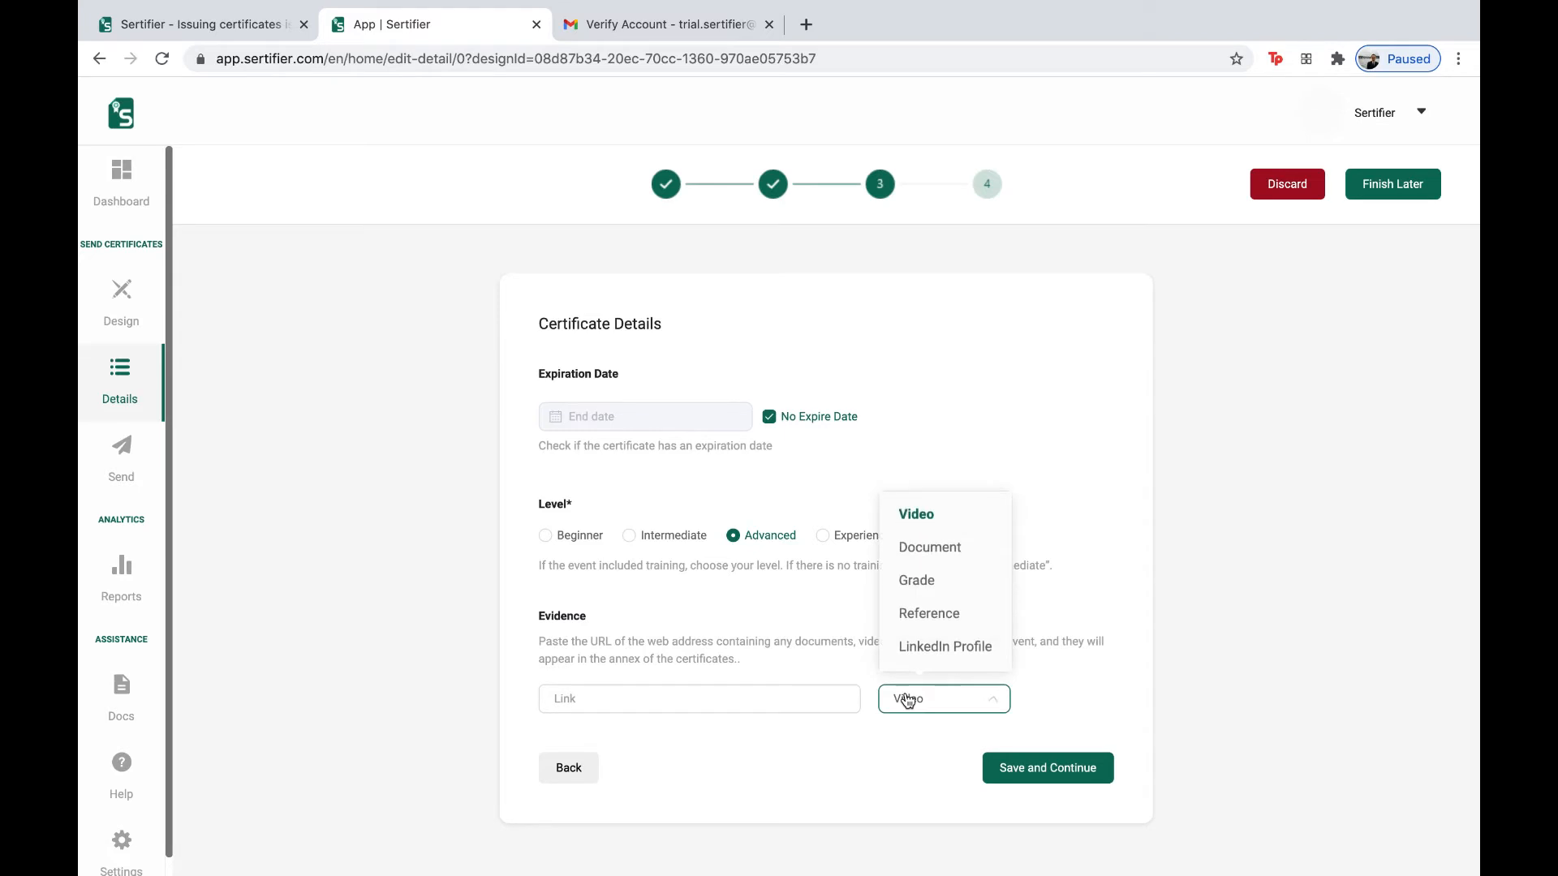
{"action": "left_click", "coordinate": [929, 548]}
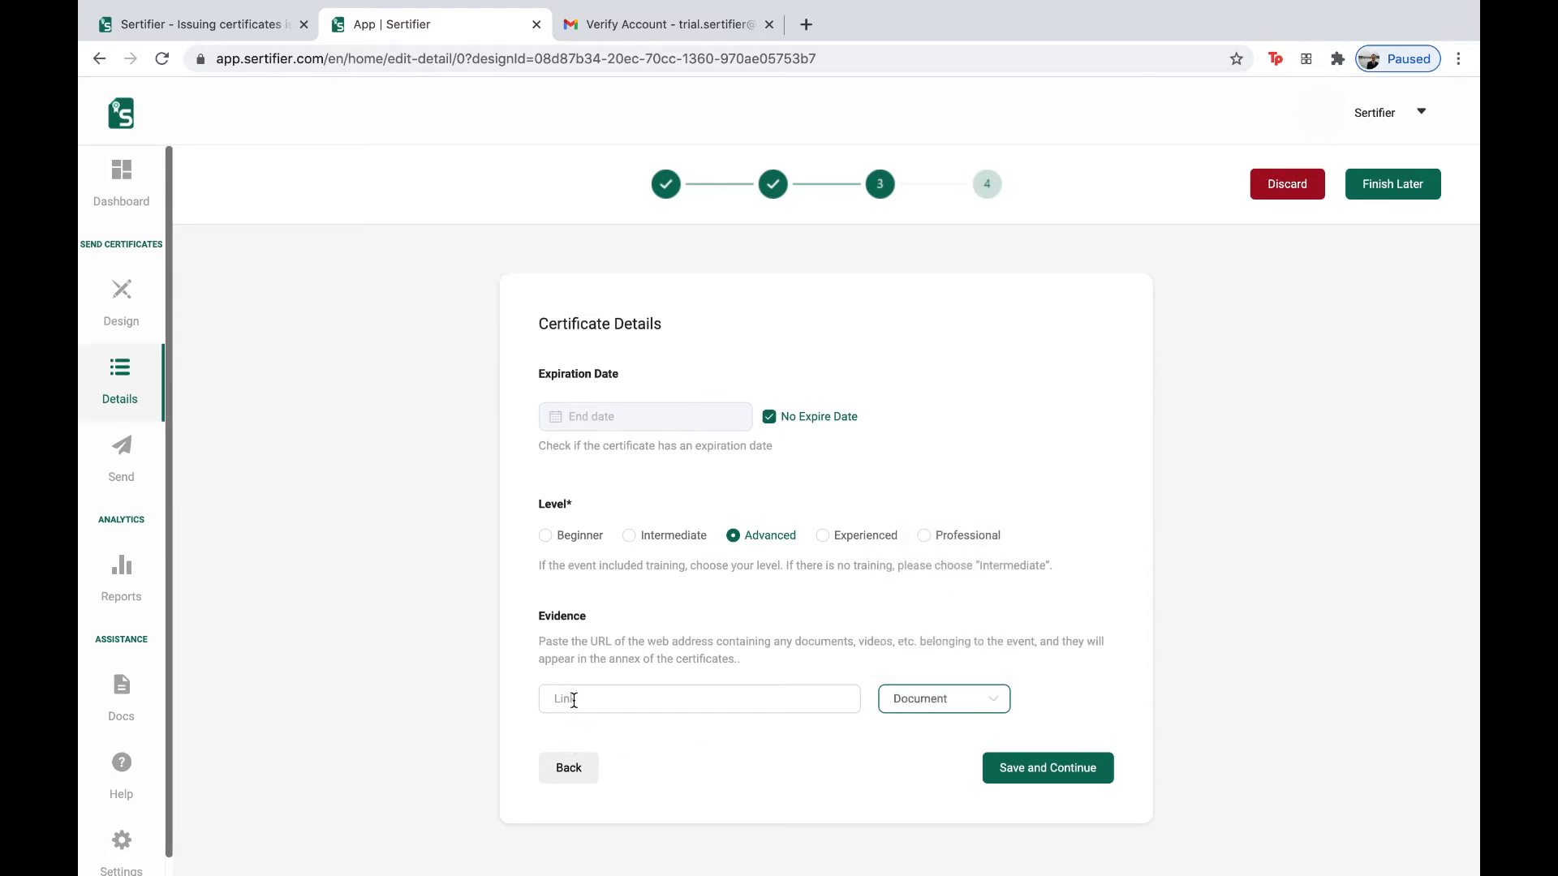
{"action": "left_click", "coordinate": [937, 713]}
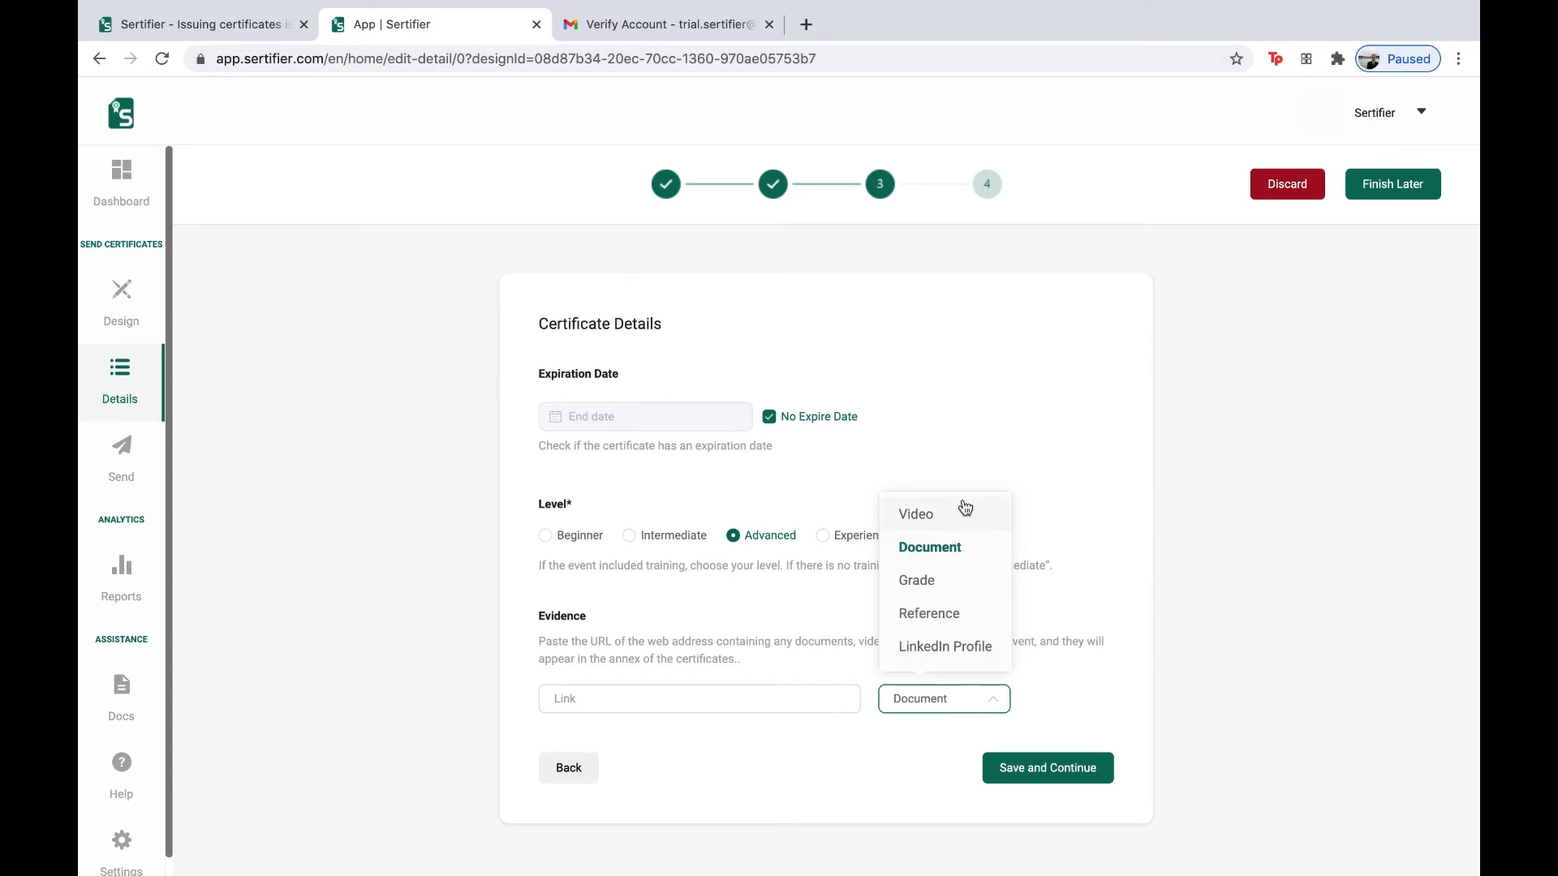
{"action": "left_click", "coordinate": [960, 512]}
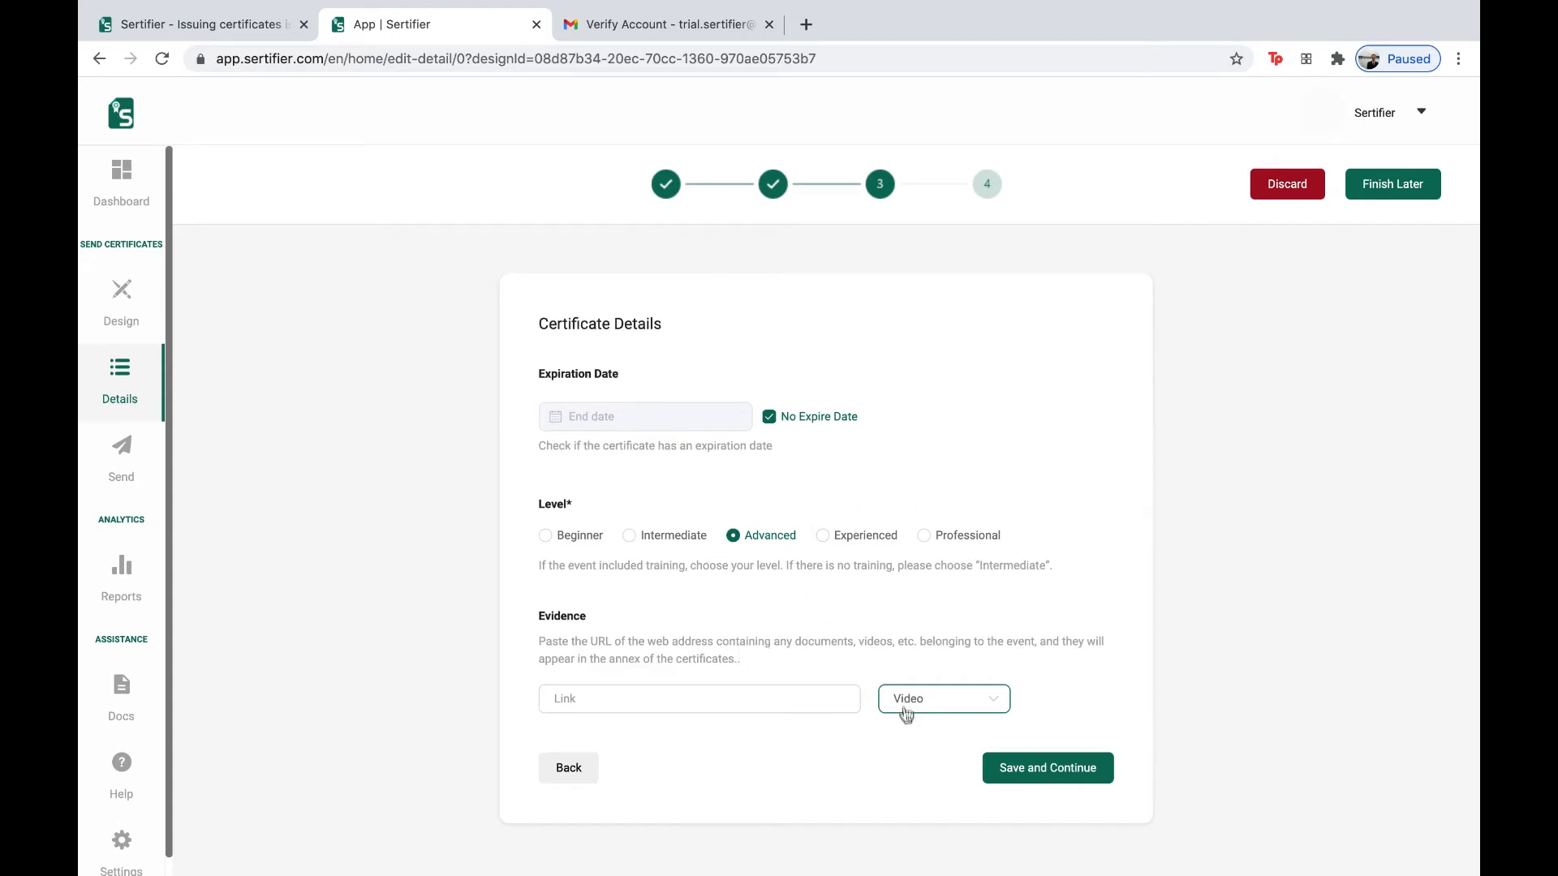
{"action": "left_click", "coordinate": [1010, 771]}
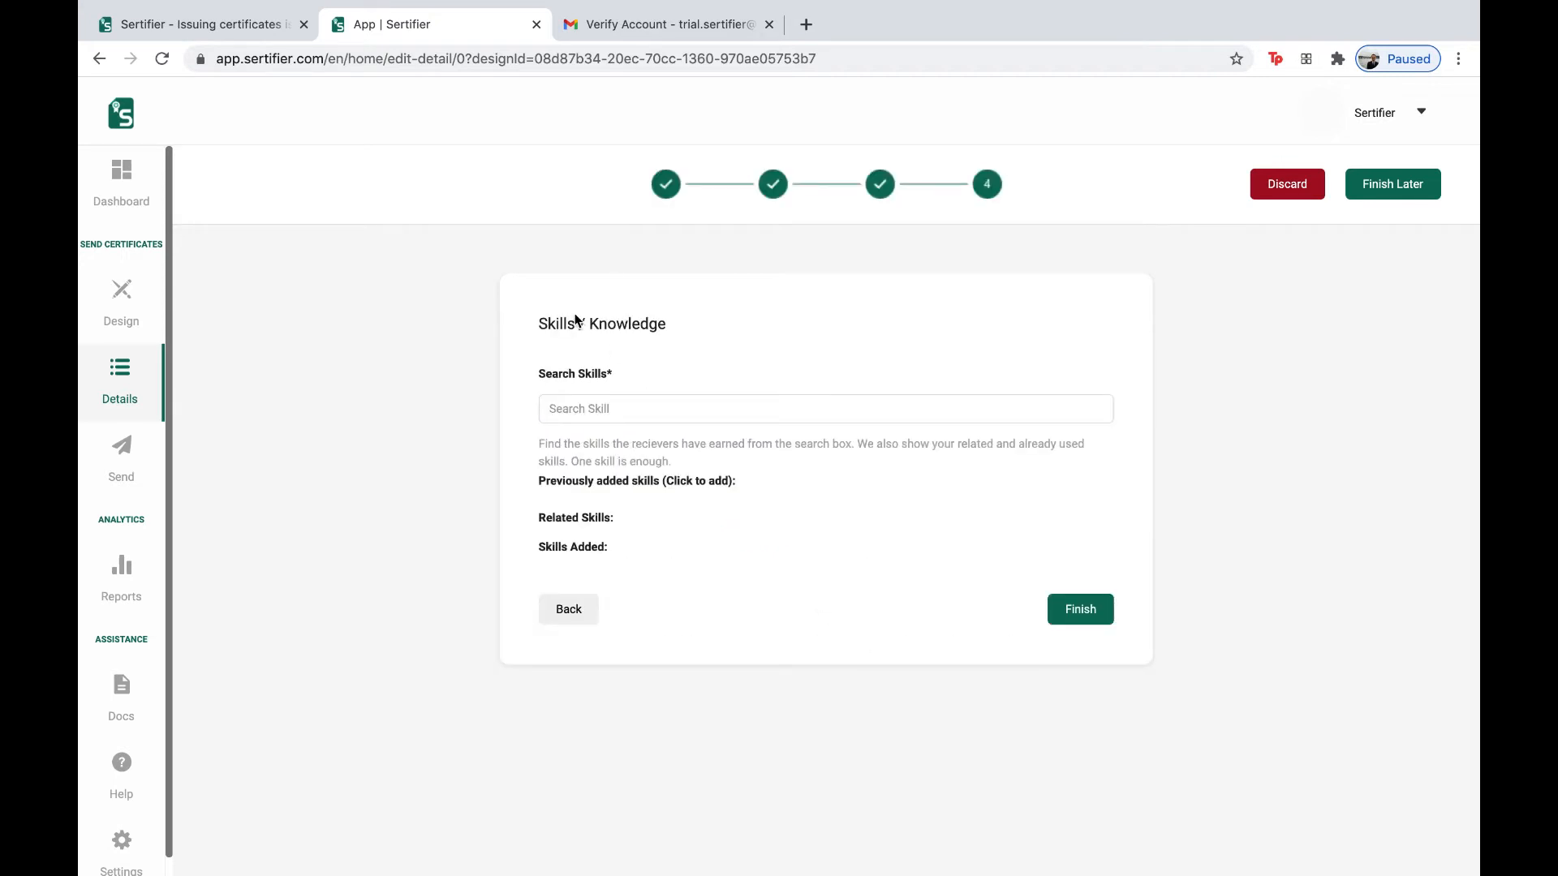
- Search 'marketing' and add Marketing Strategies and Marketing Planning as skills
{"action": "left_click", "coordinate": [608, 412]}
{"action": "type", "text": "m"}
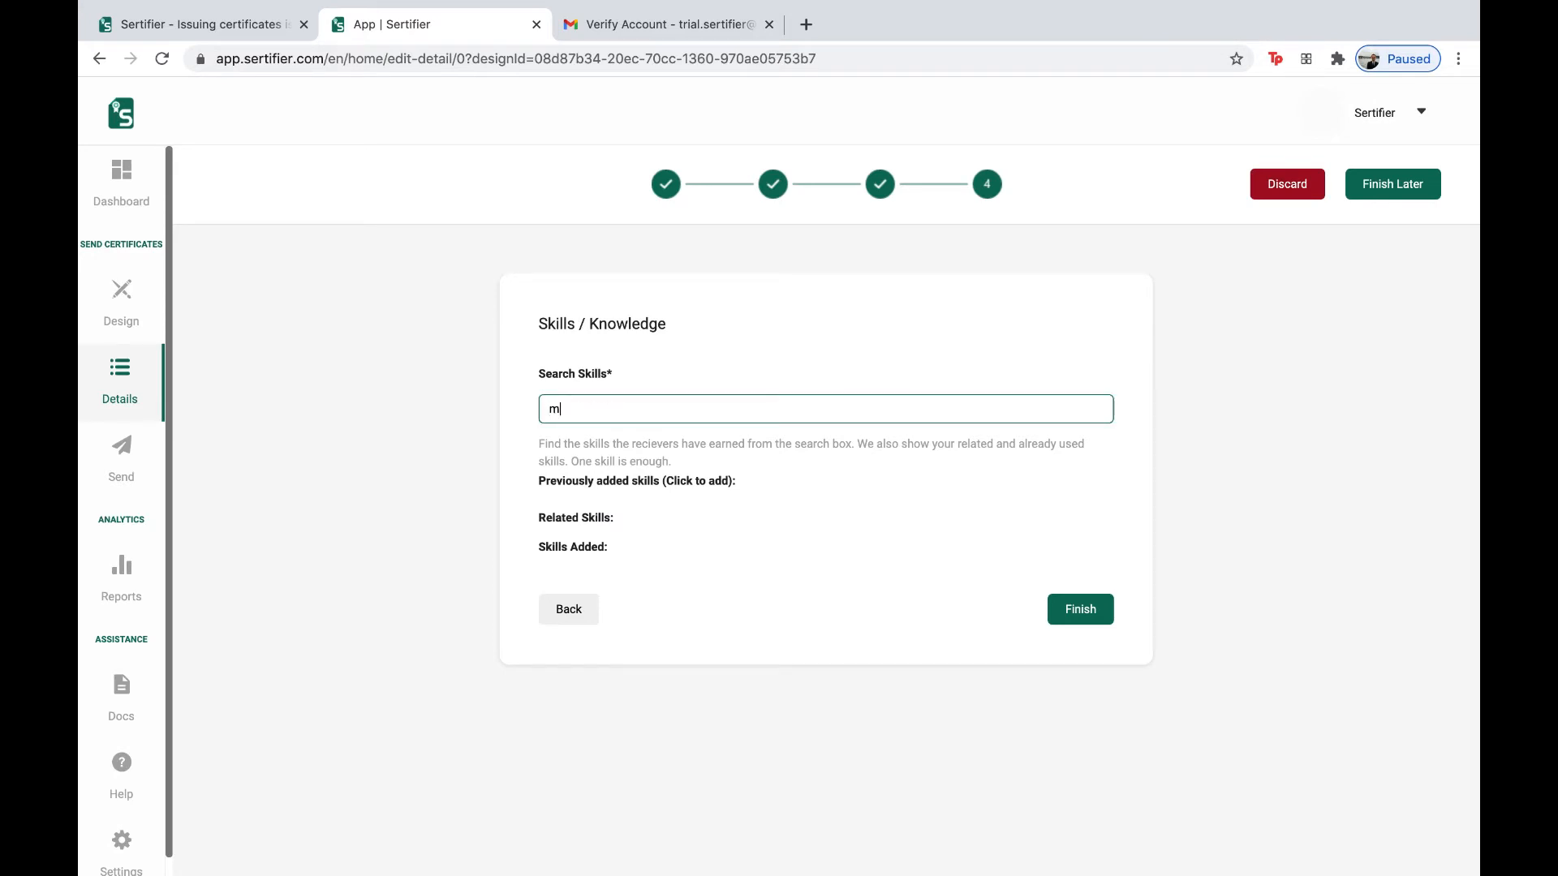
{"action": "type", "text": "arketing"}
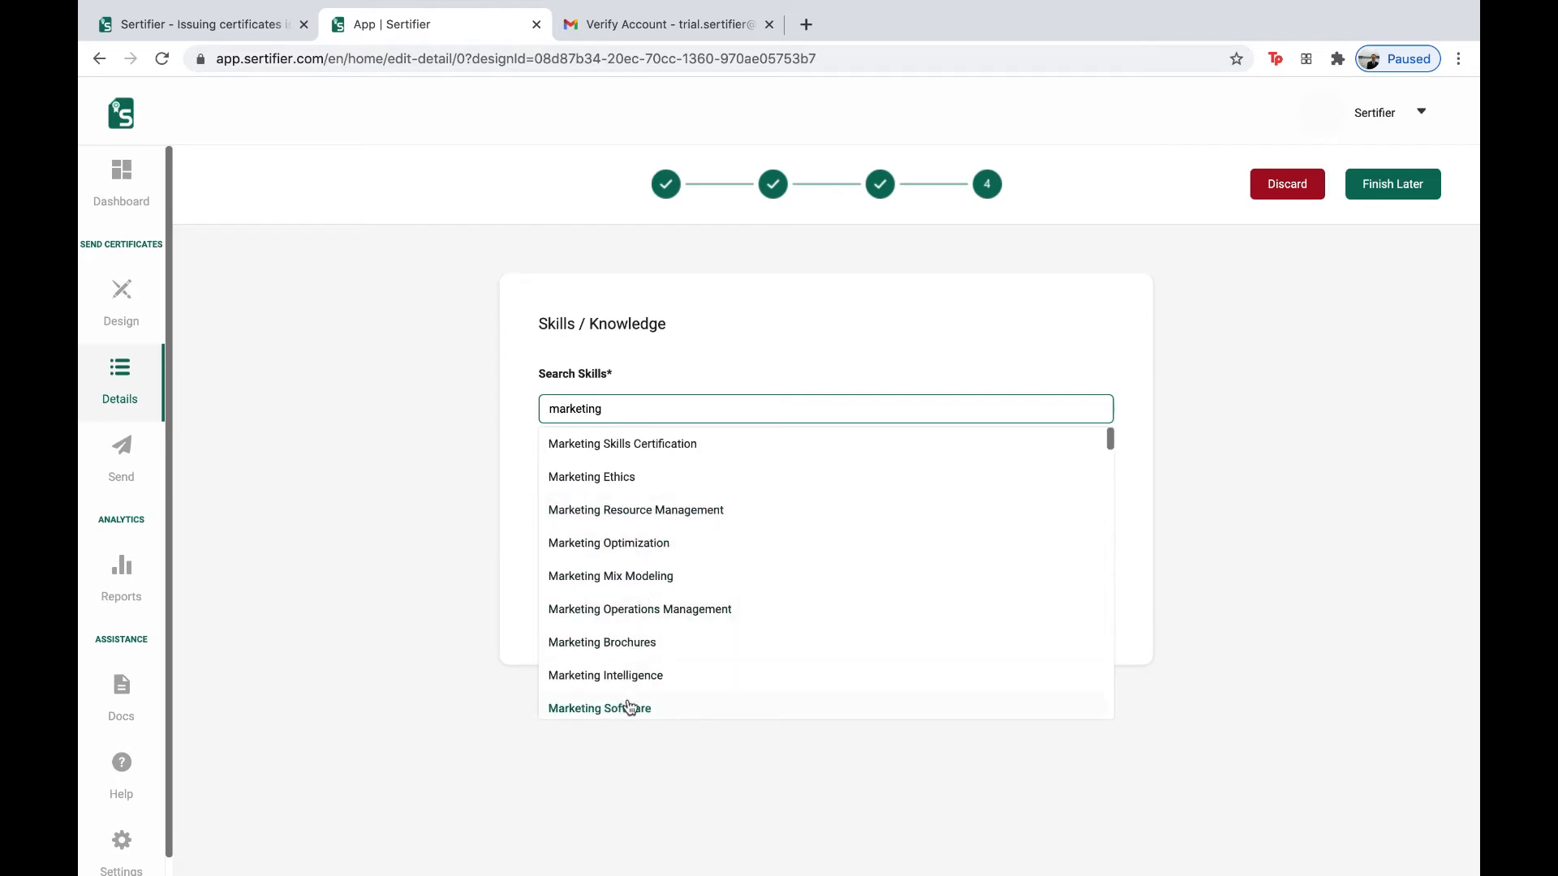
{"action": "scroll", "coordinate": [630, 665], "scroll_direction": "down", "scroll_amount": 3}
{"action": "scroll", "coordinate": [634, 658], "scroll_direction": "down", "scroll_amount": 4}
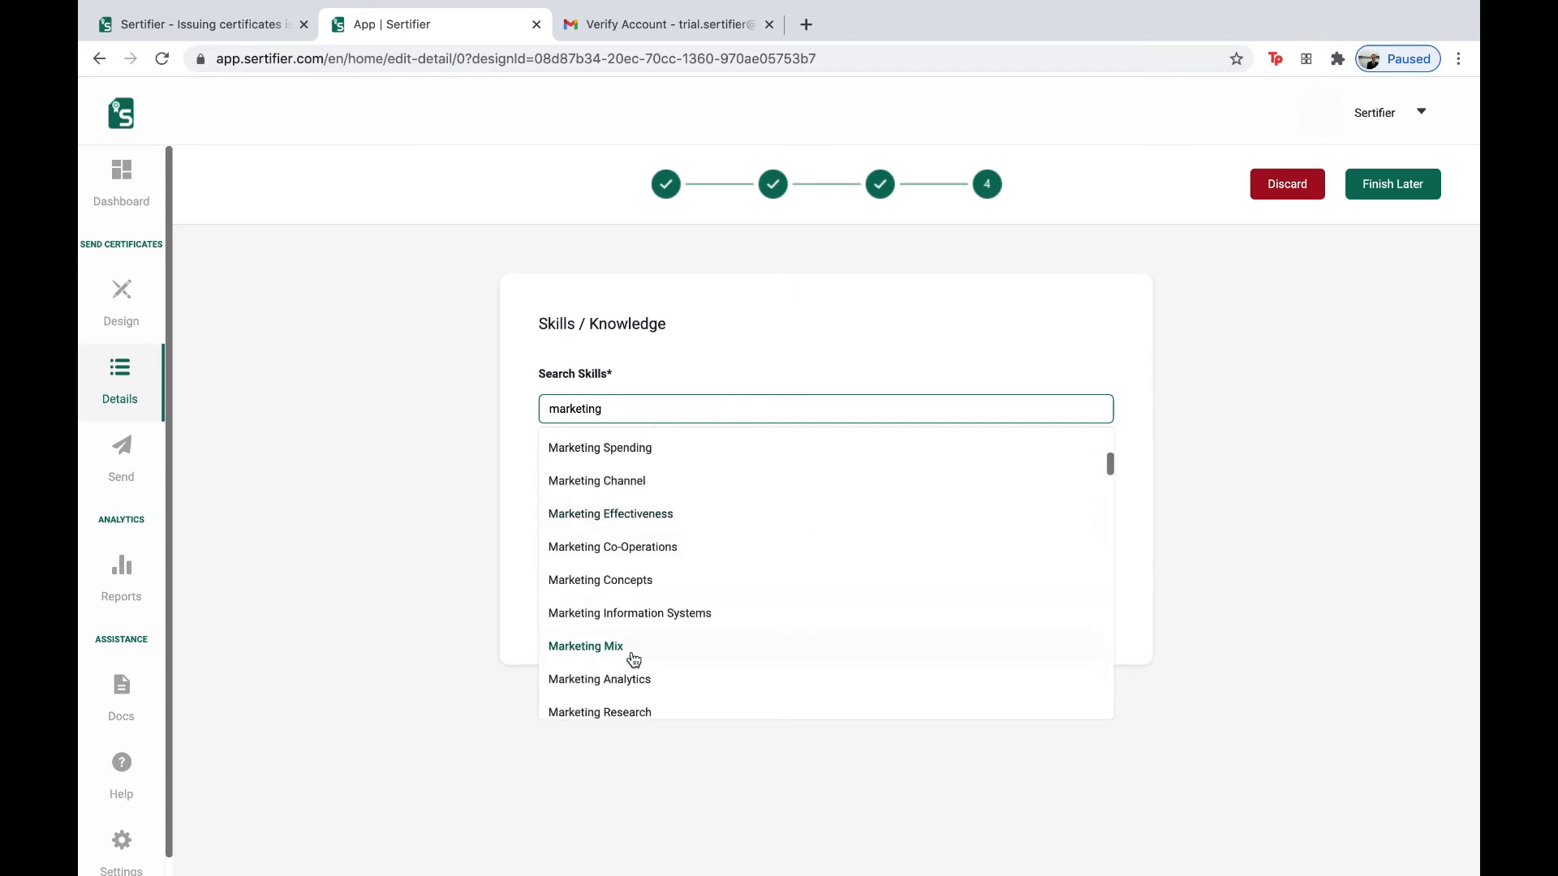
{"action": "scroll", "coordinate": [634, 659], "scroll_direction": "down", "scroll_amount": 1}
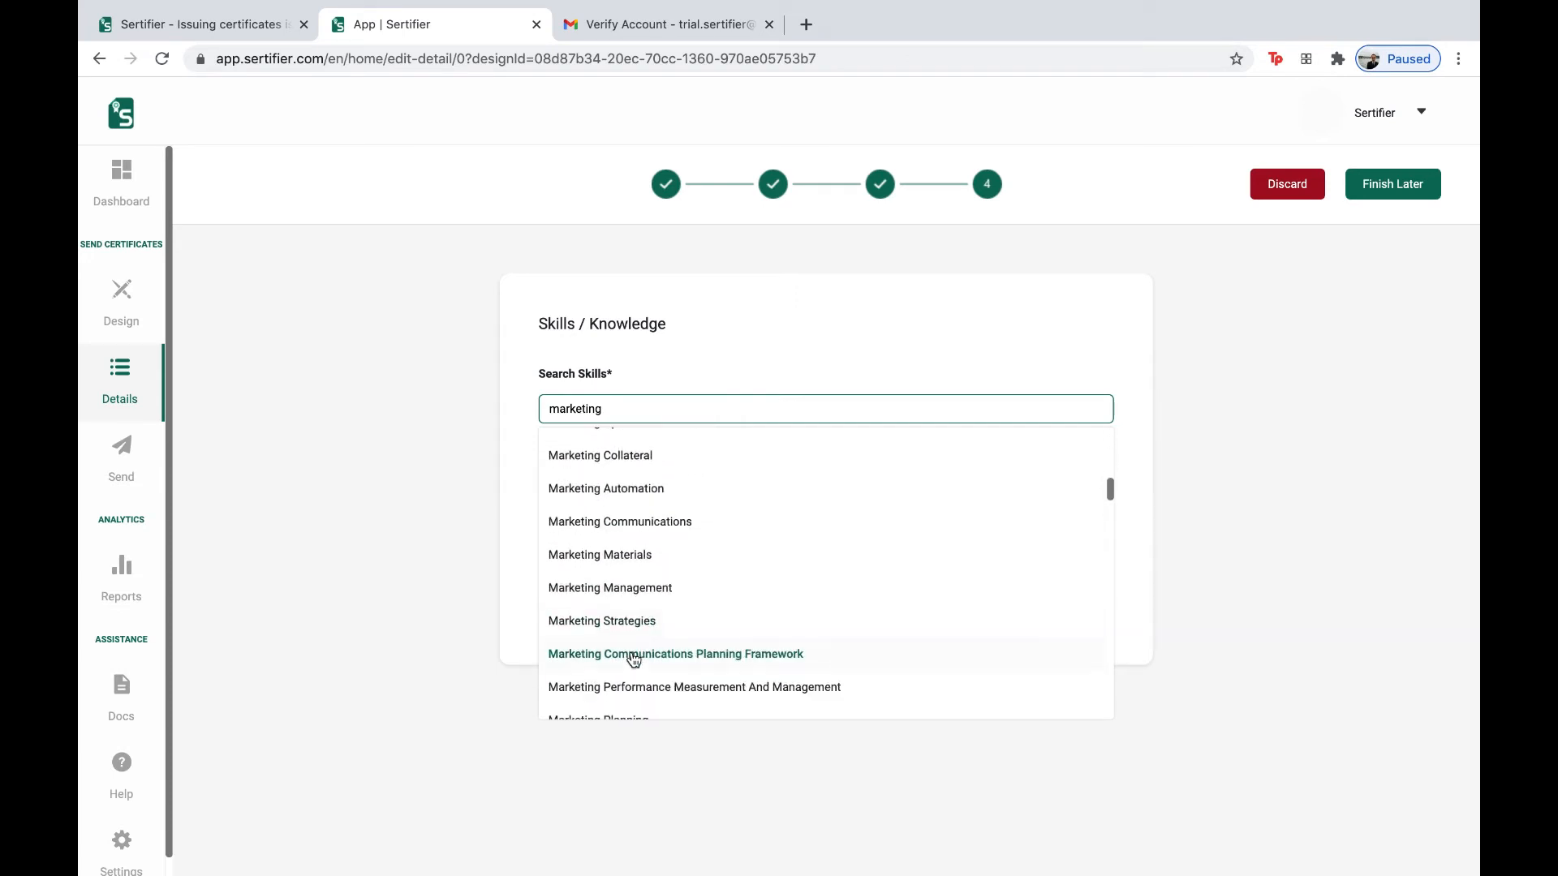
{"action": "scroll", "coordinate": [634, 659], "scroll_direction": "down", "scroll_amount": 1}
{"action": "scroll", "coordinate": [634, 659], "scroll_direction": "up", "scroll_amount": 1}
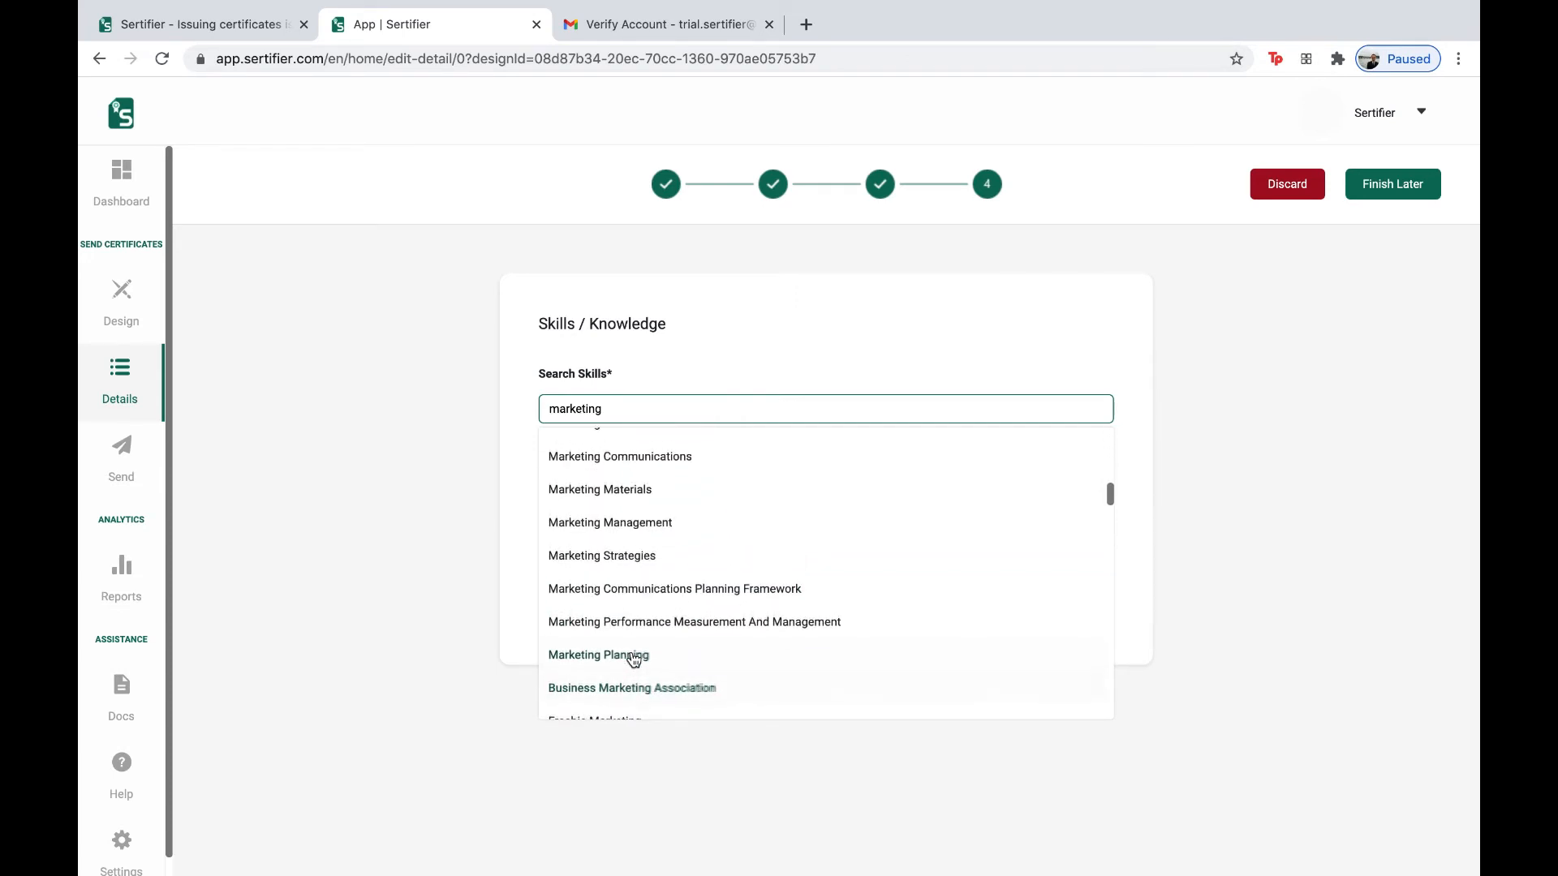
{"action": "left_click", "coordinate": [665, 557]}
{"action": "left_click", "coordinate": [689, 406]}
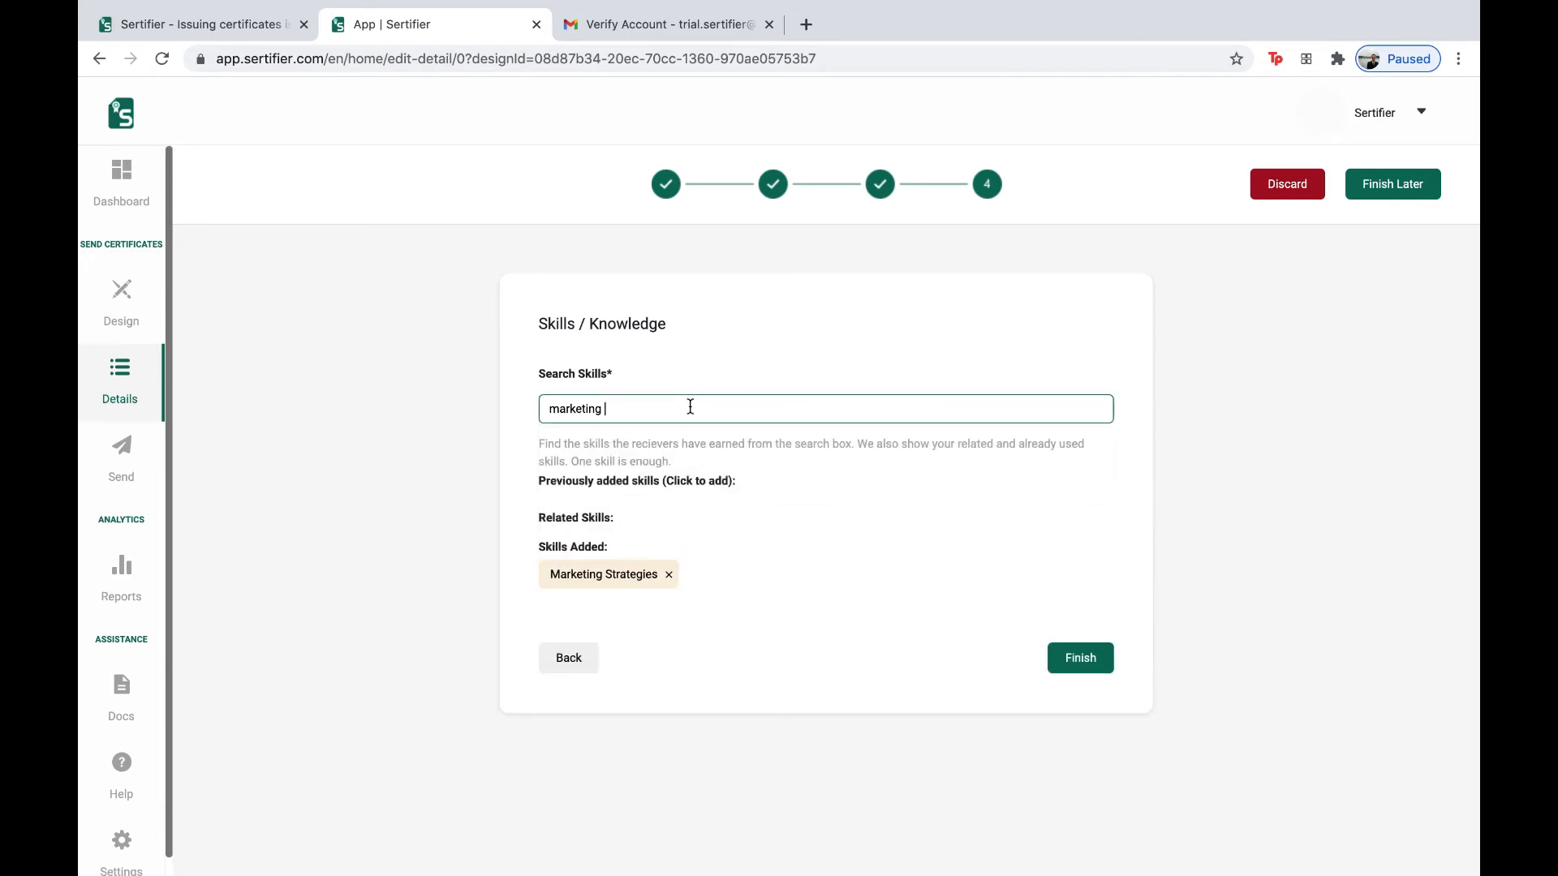
{"action": "type", "text": "planning"}
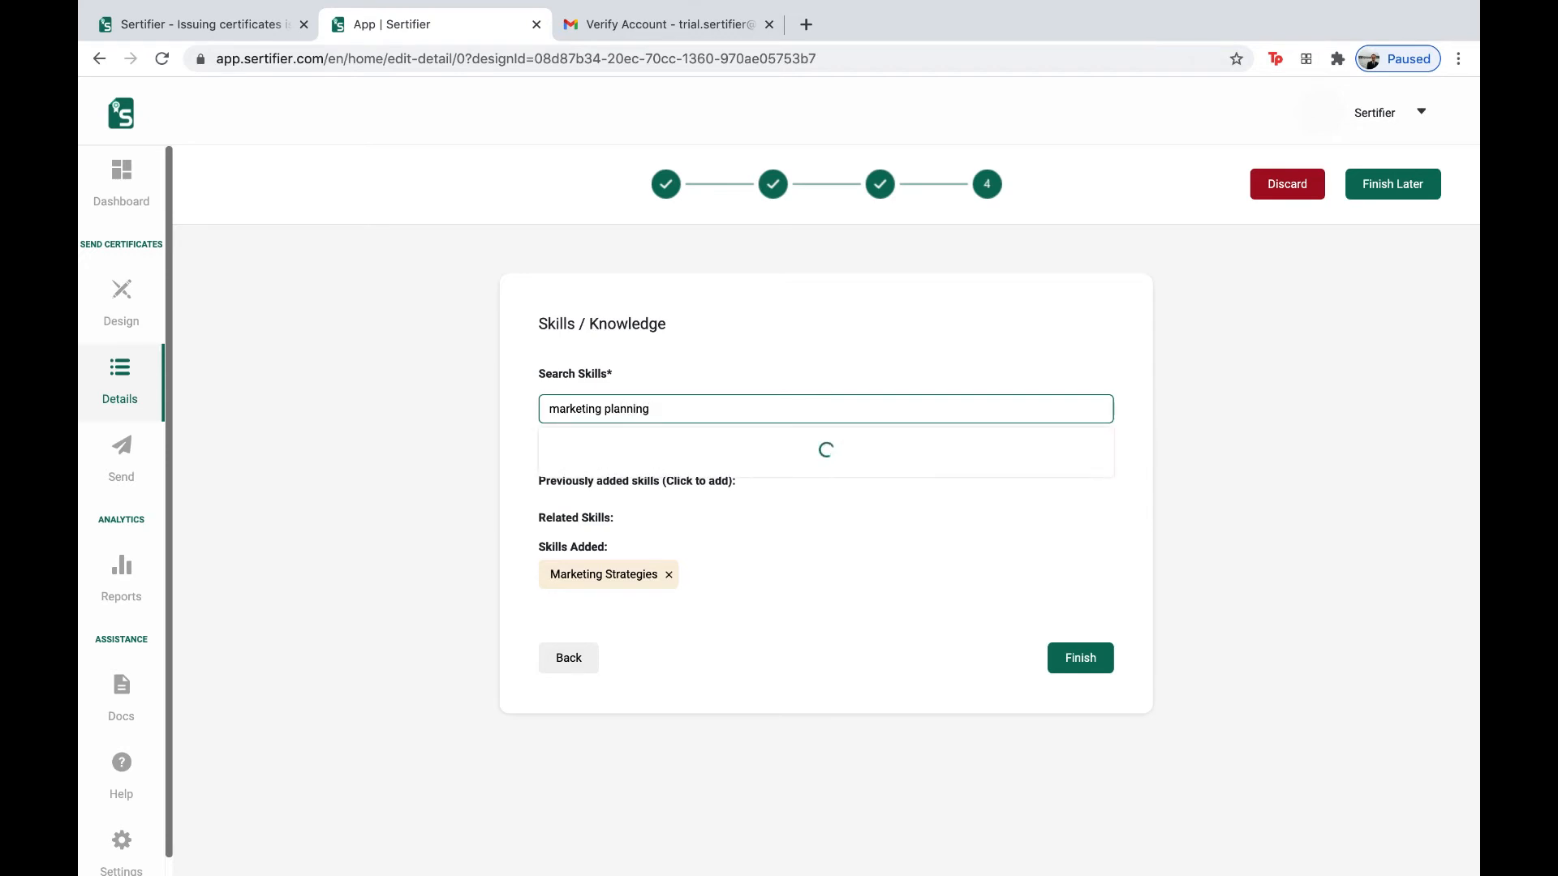
{"action": "left_click", "coordinate": [674, 445]}
- Add Marketing Management and Marketing Analysis skills, then finish and save the details
{"action": "double_click", "coordinate": [633, 414]}
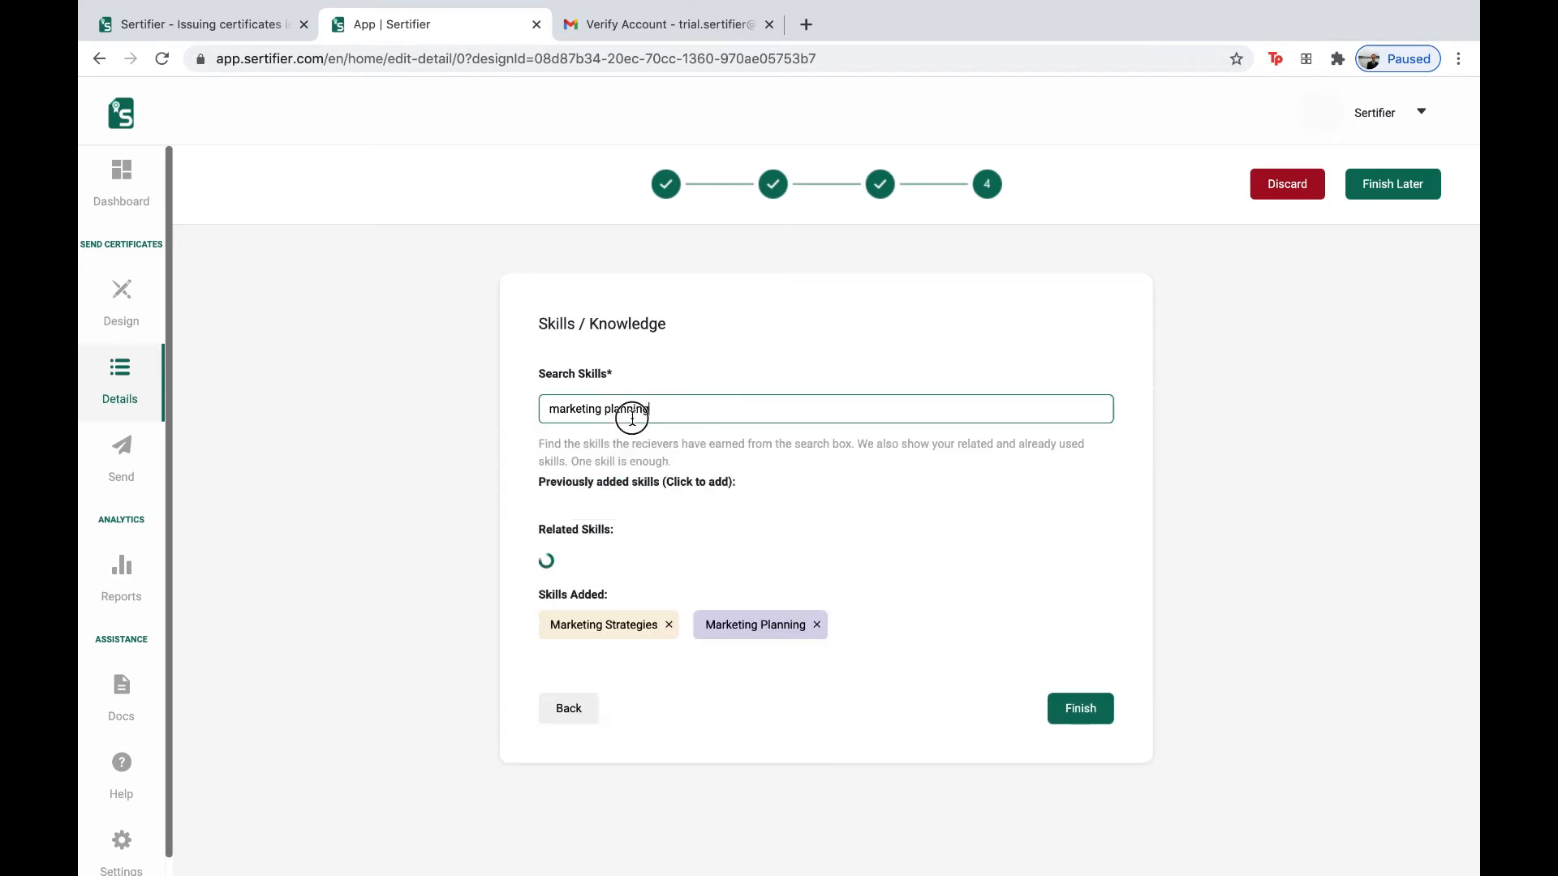
{"action": "type", "text": "management"}
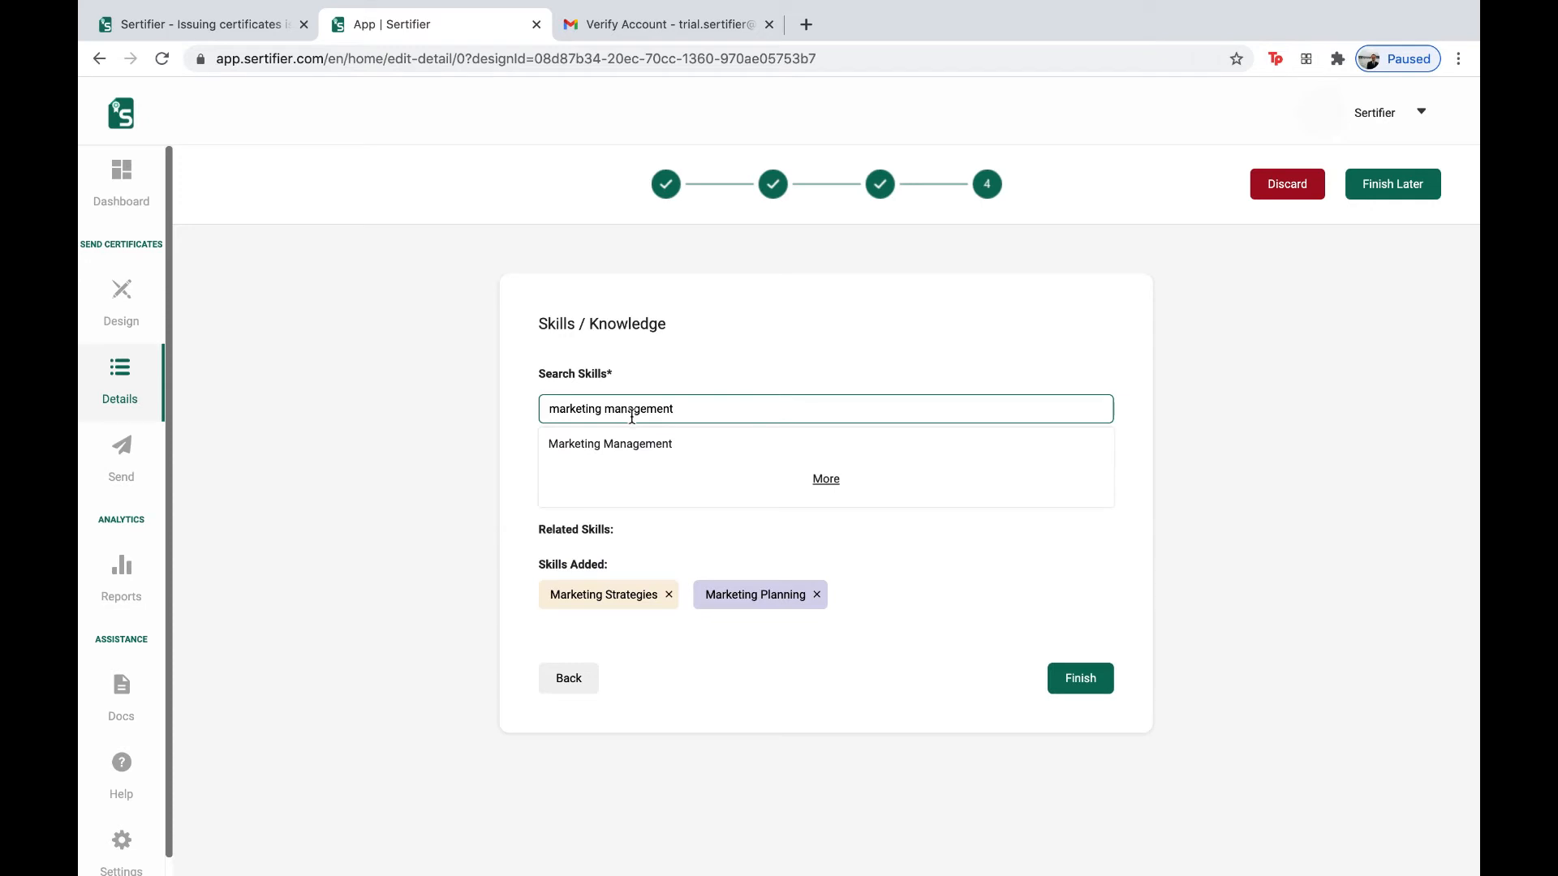
{"action": "left_click", "coordinate": [631, 442]}
{"action": "double_click", "coordinate": [645, 408]}
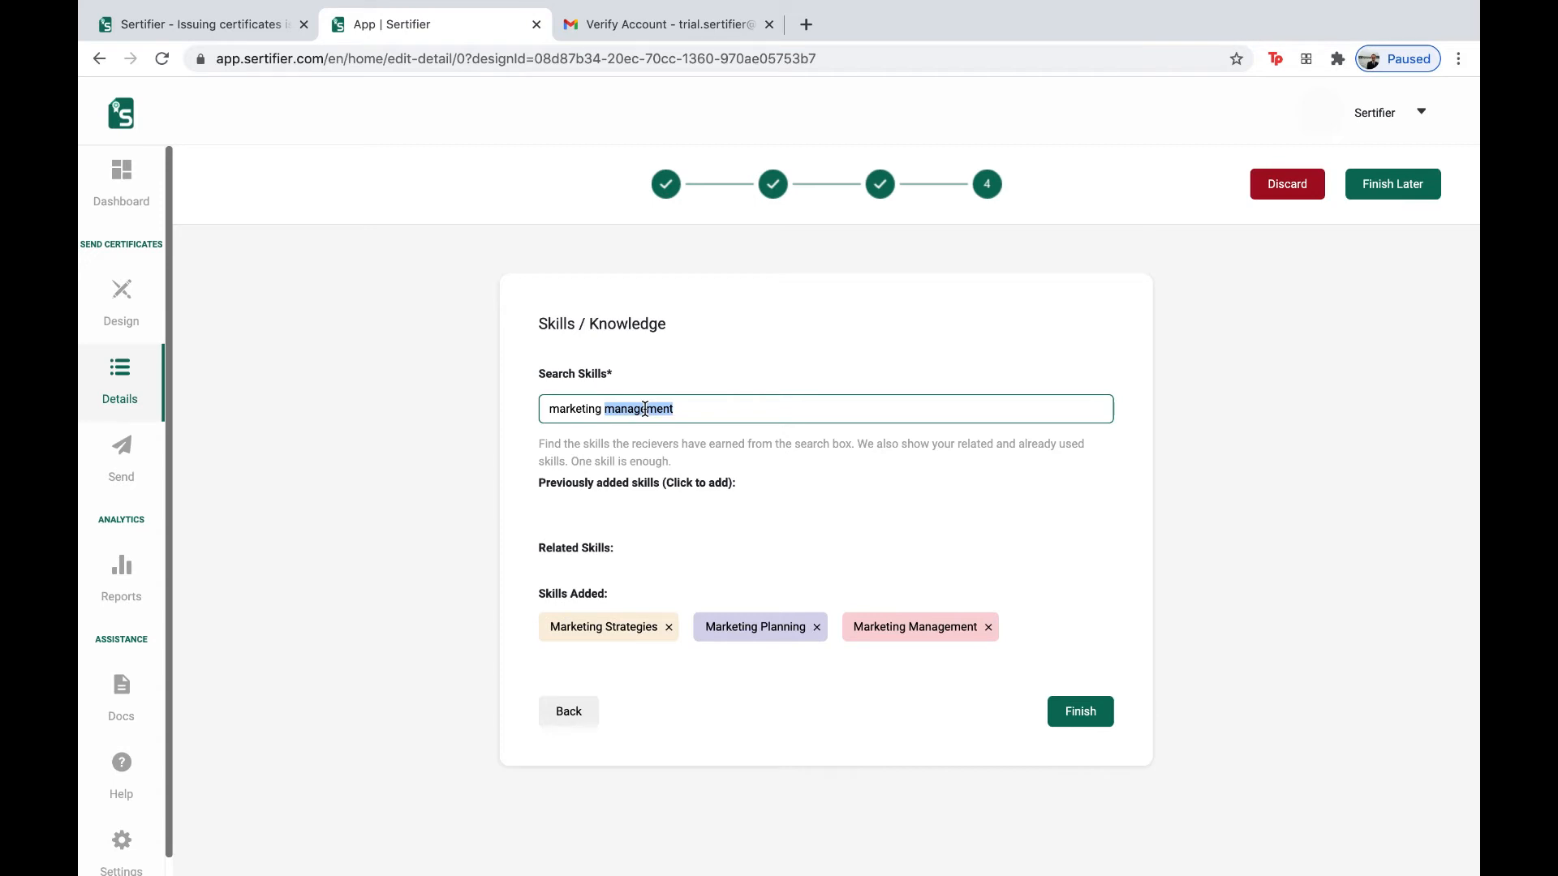
{"action": "type", "text": "ana"}
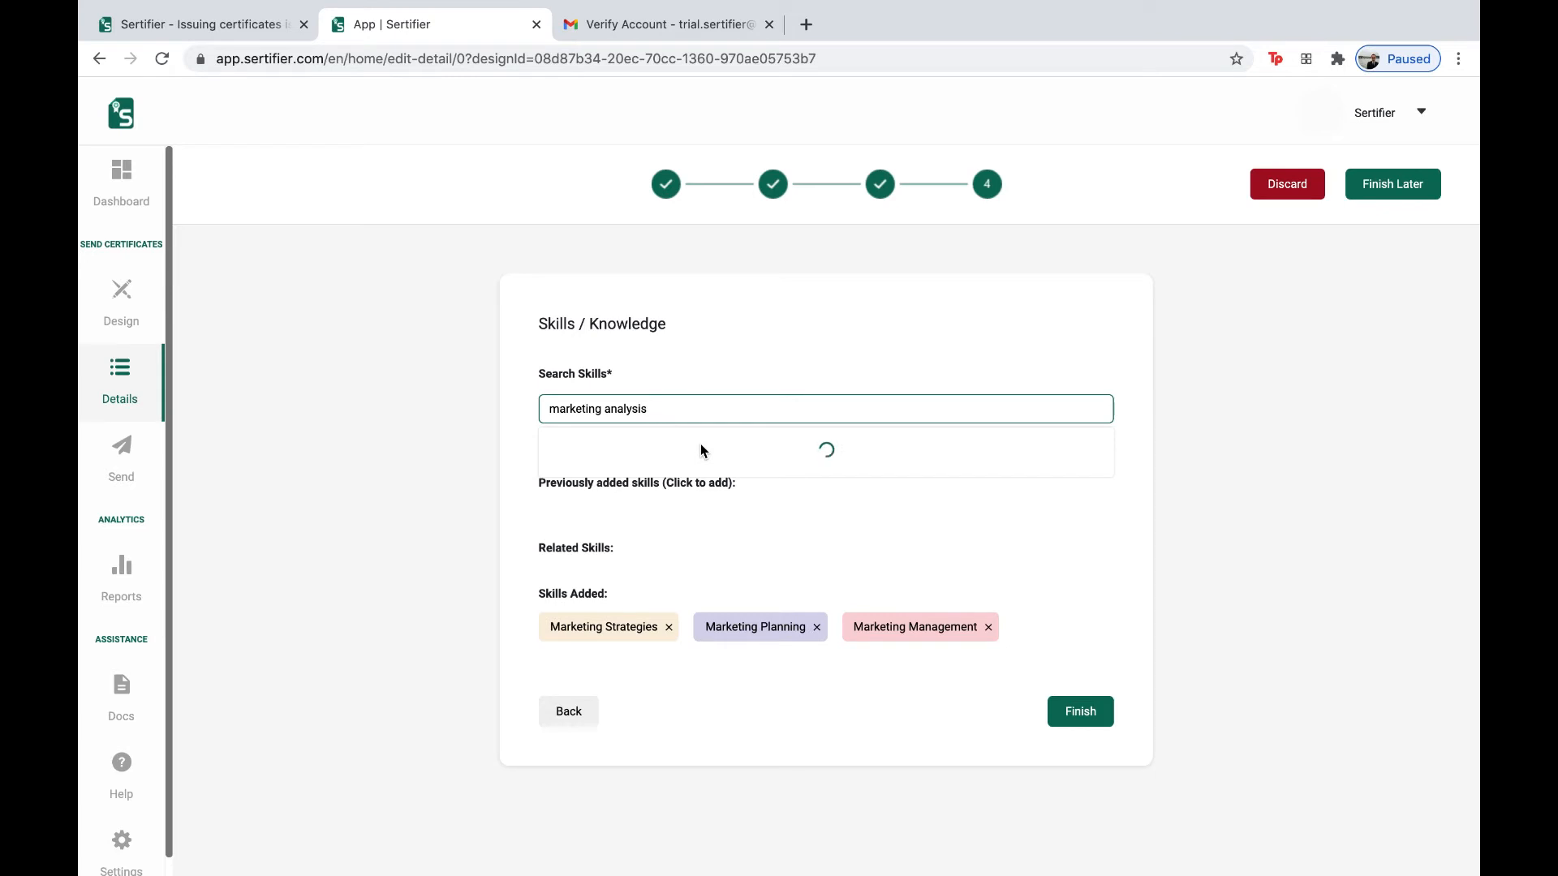
{"action": "left_click", "coordinate": [700, 448]}
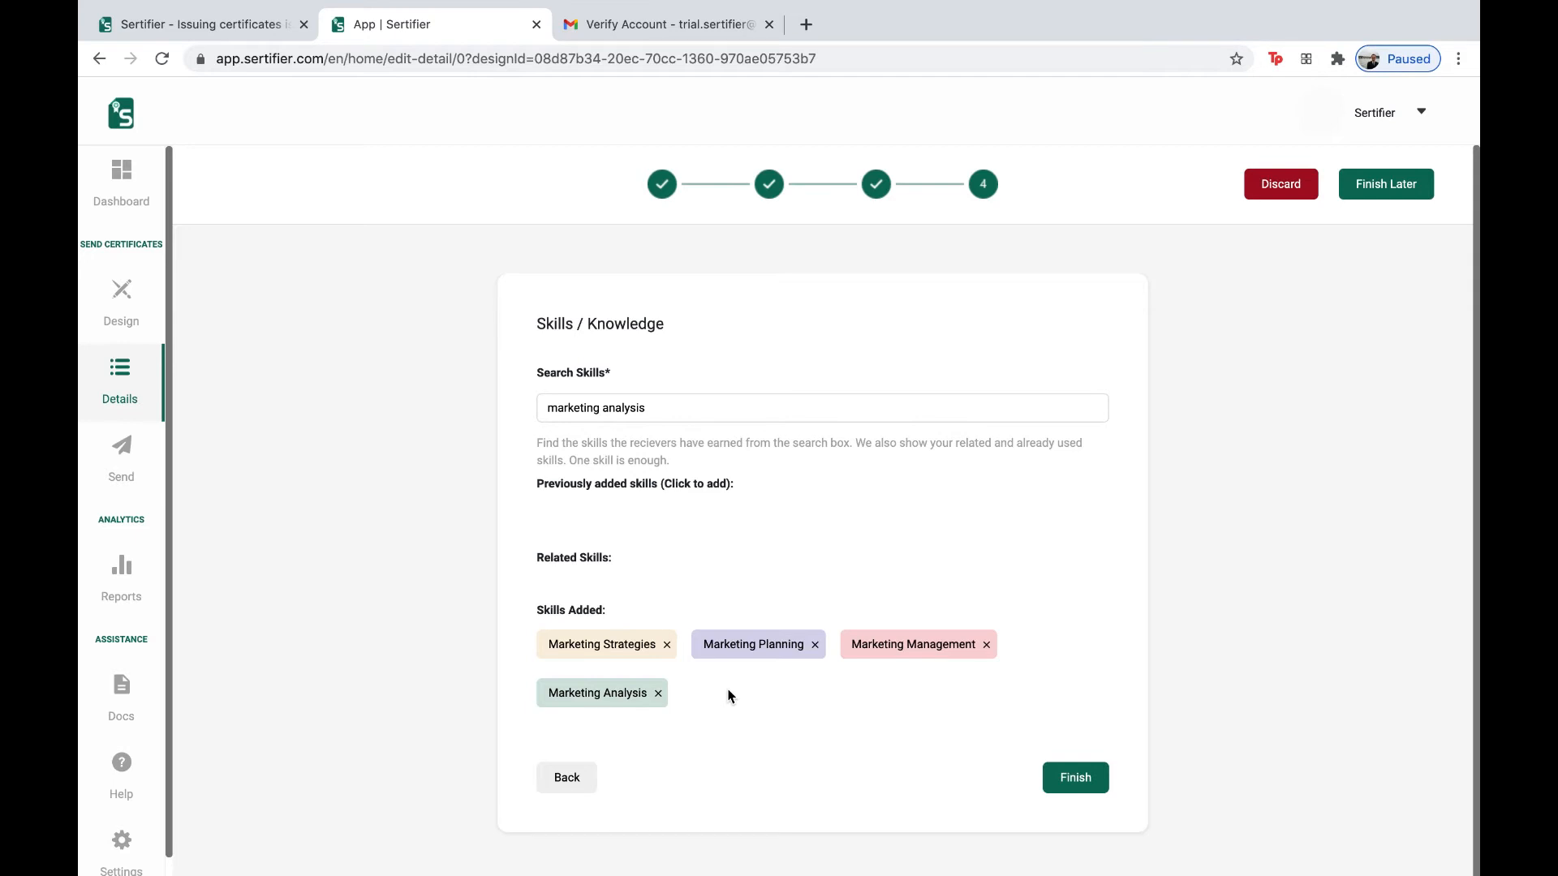
{"action": "left_click", "coordinate": [1085, 780]}
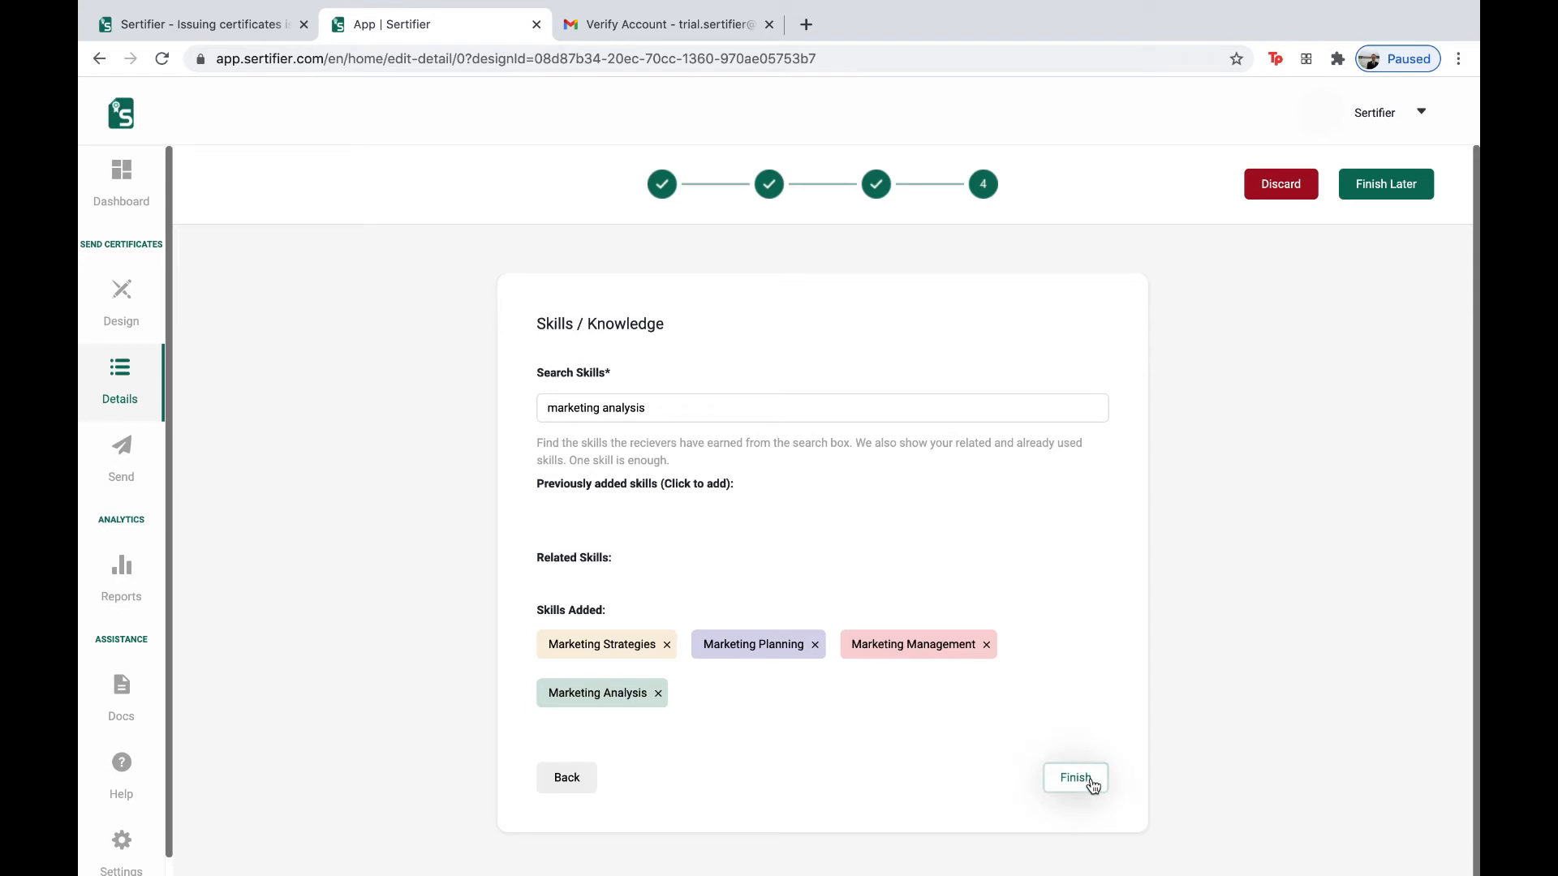
{"action": "left_click", "coordinate": [1079, 786]}
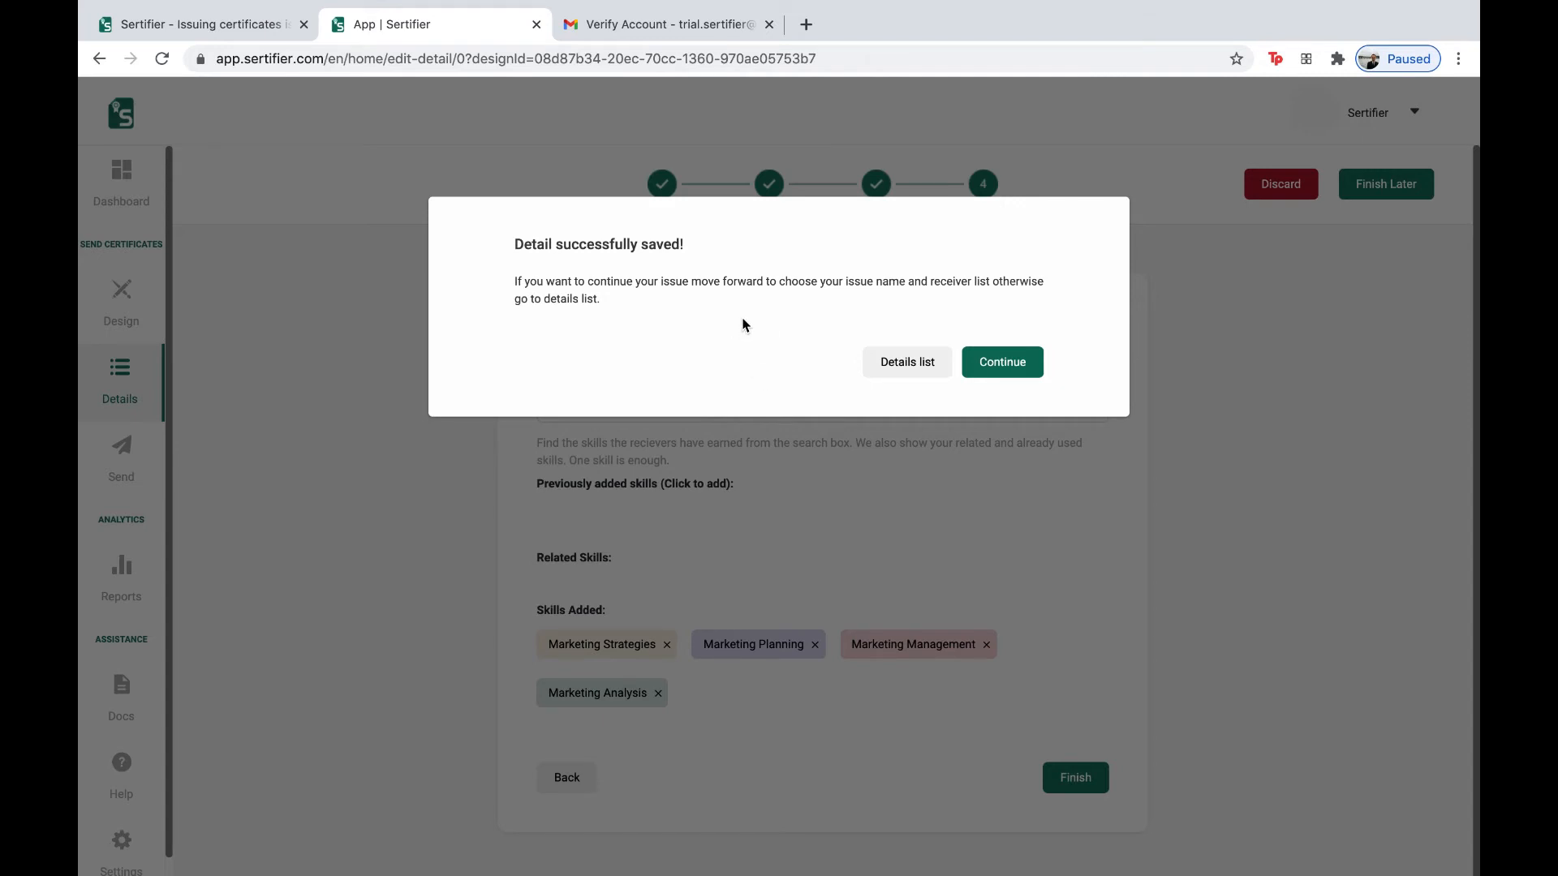
- Name the new sending issue 'Trial' and create it
{"action": "left_click", "coordinate": [1001, 361]}
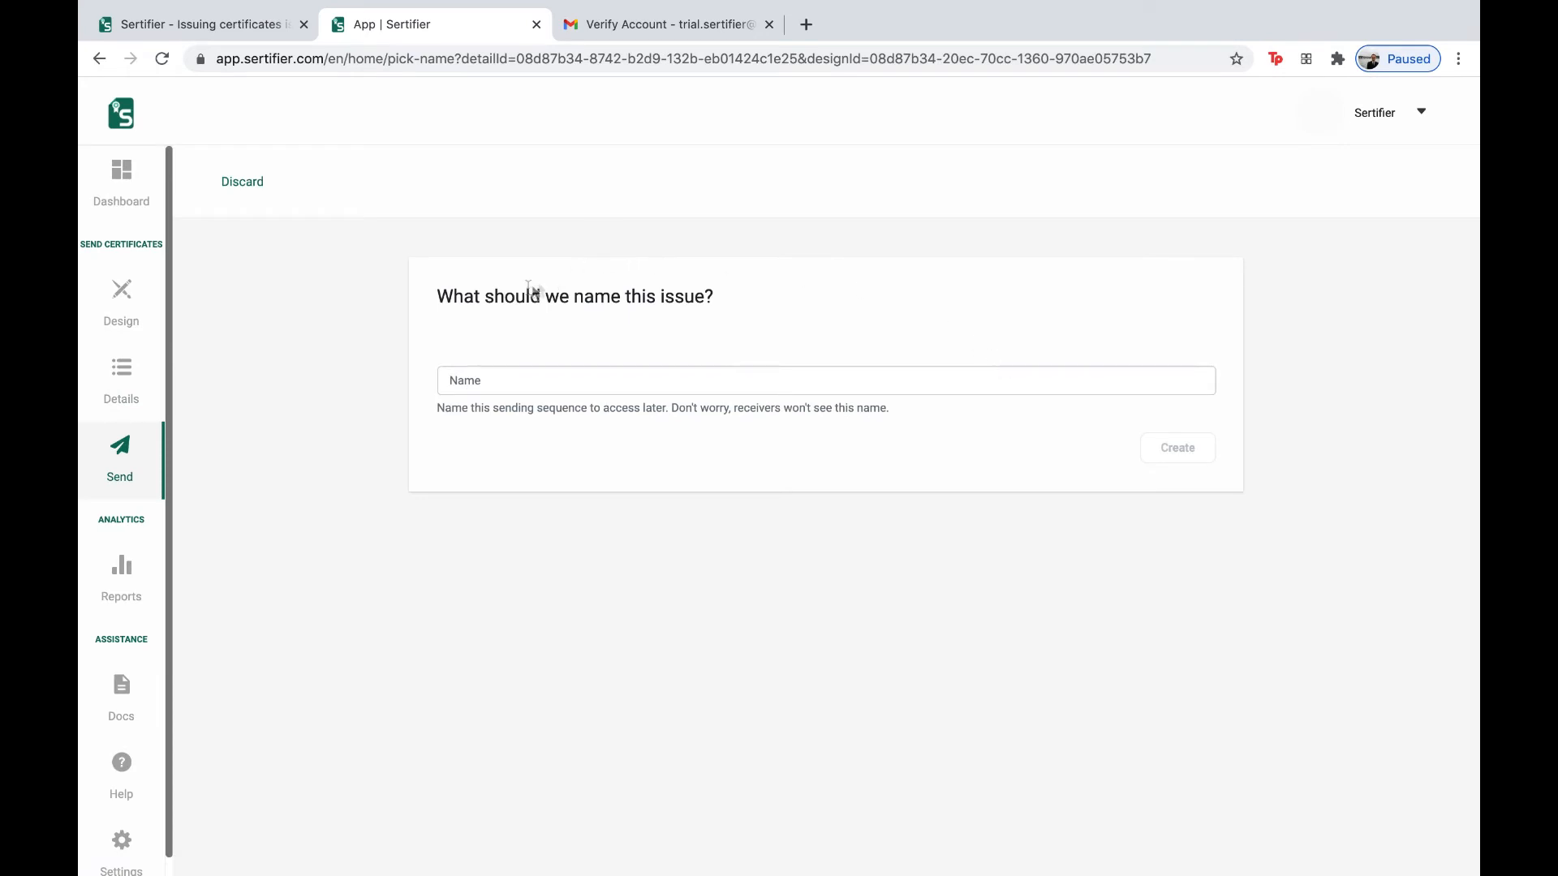
{"action": "left_click", "coordinate": [513, 387]}
{"action": "type", "text": "Trial"}
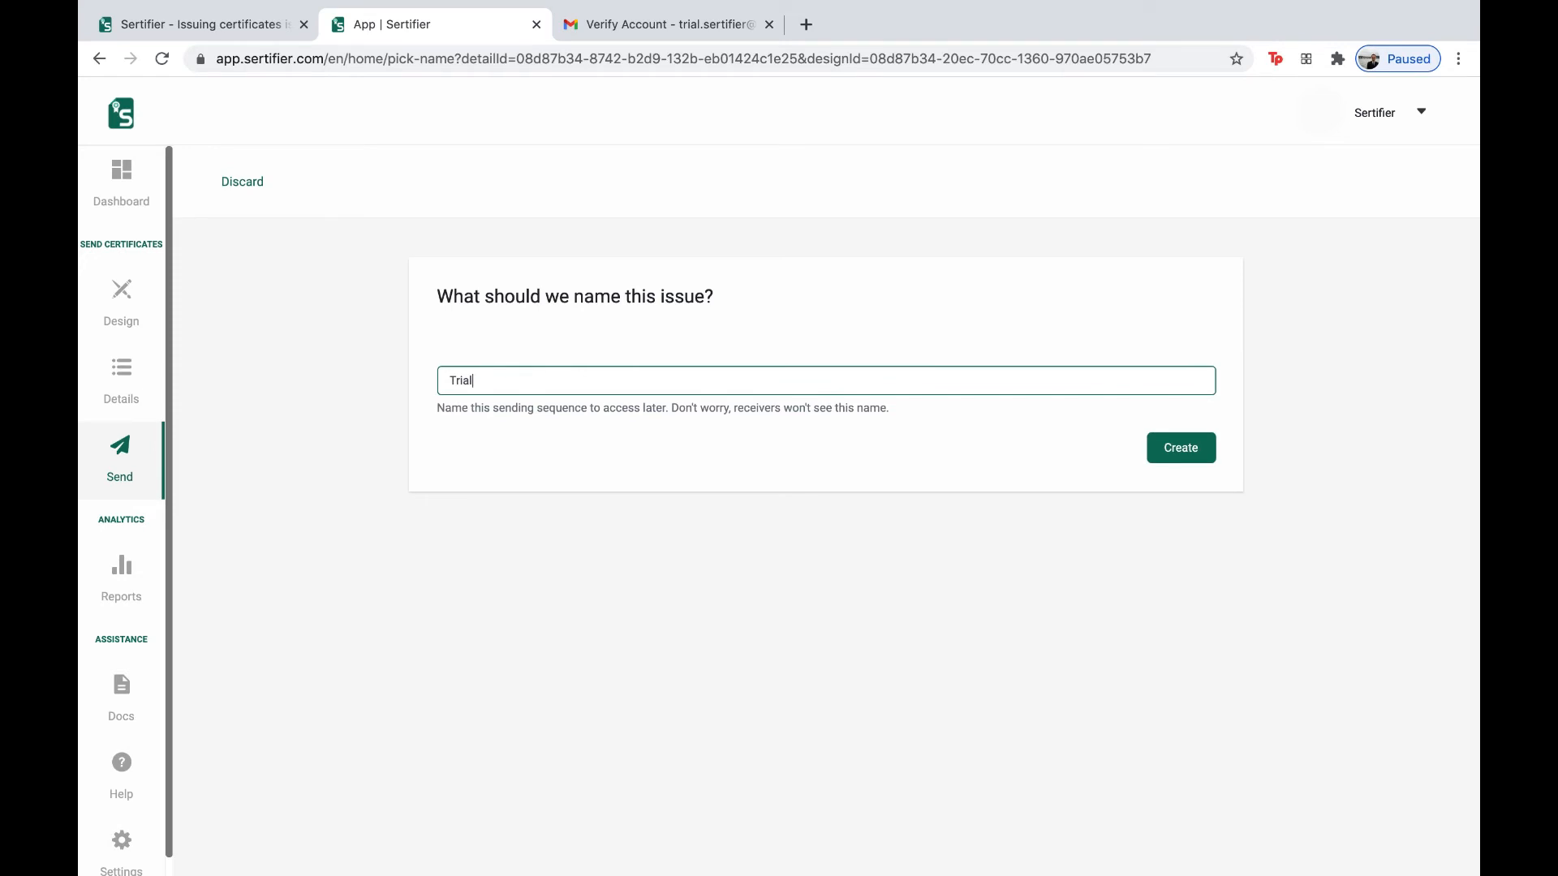
{"action": "left_click", "coordinate": [1187, 451]}
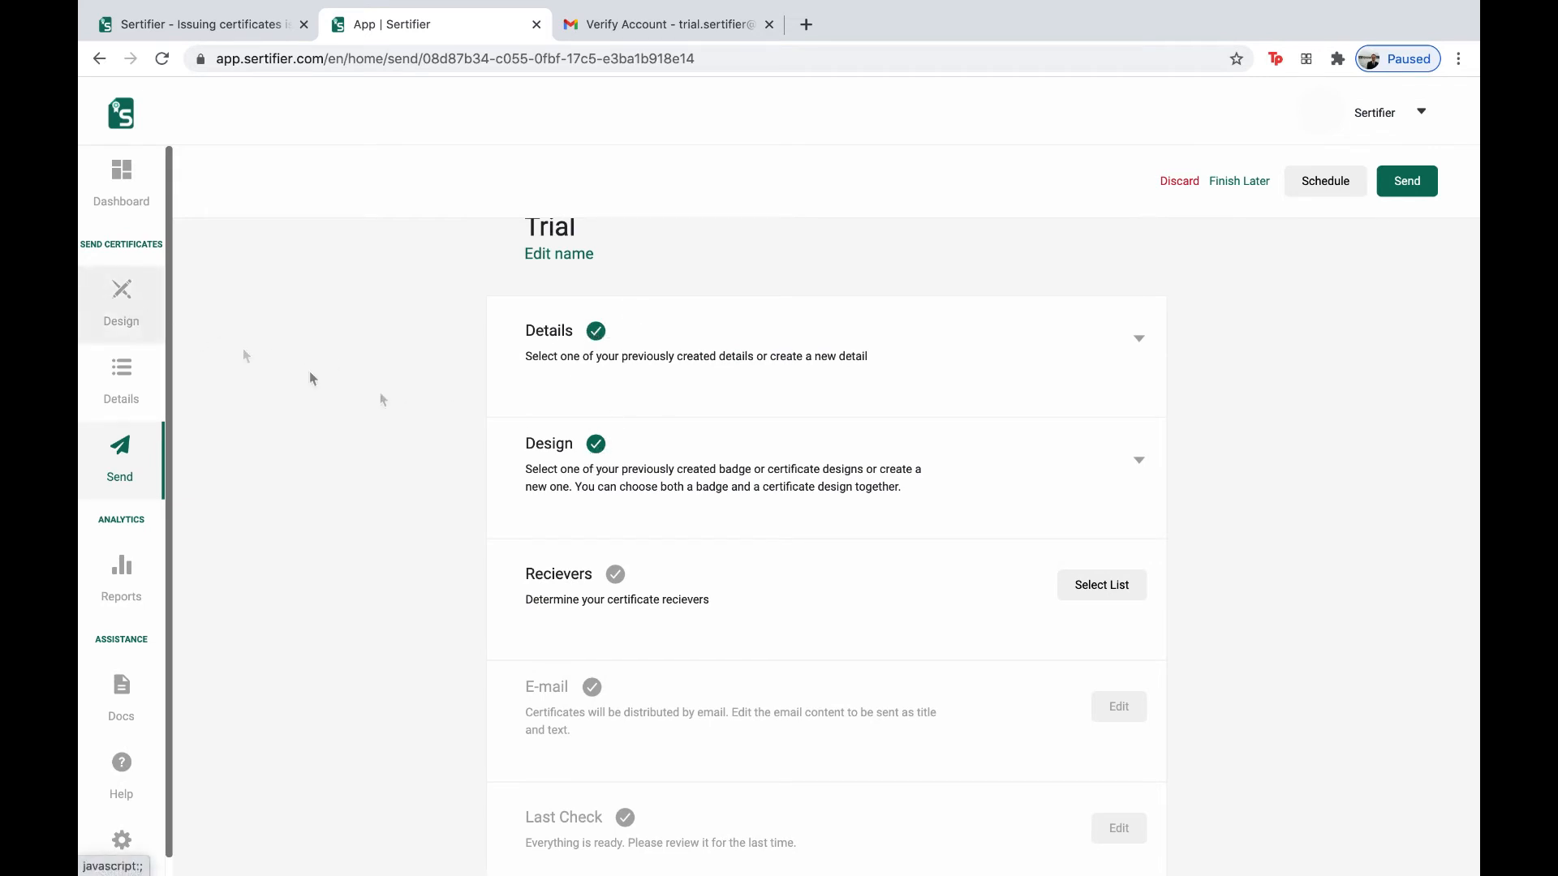
- Download the receiver template 'Trial - sample.xlsx' with variables and open it
{"action": "left_click", "coordinate": [1138, 467]}
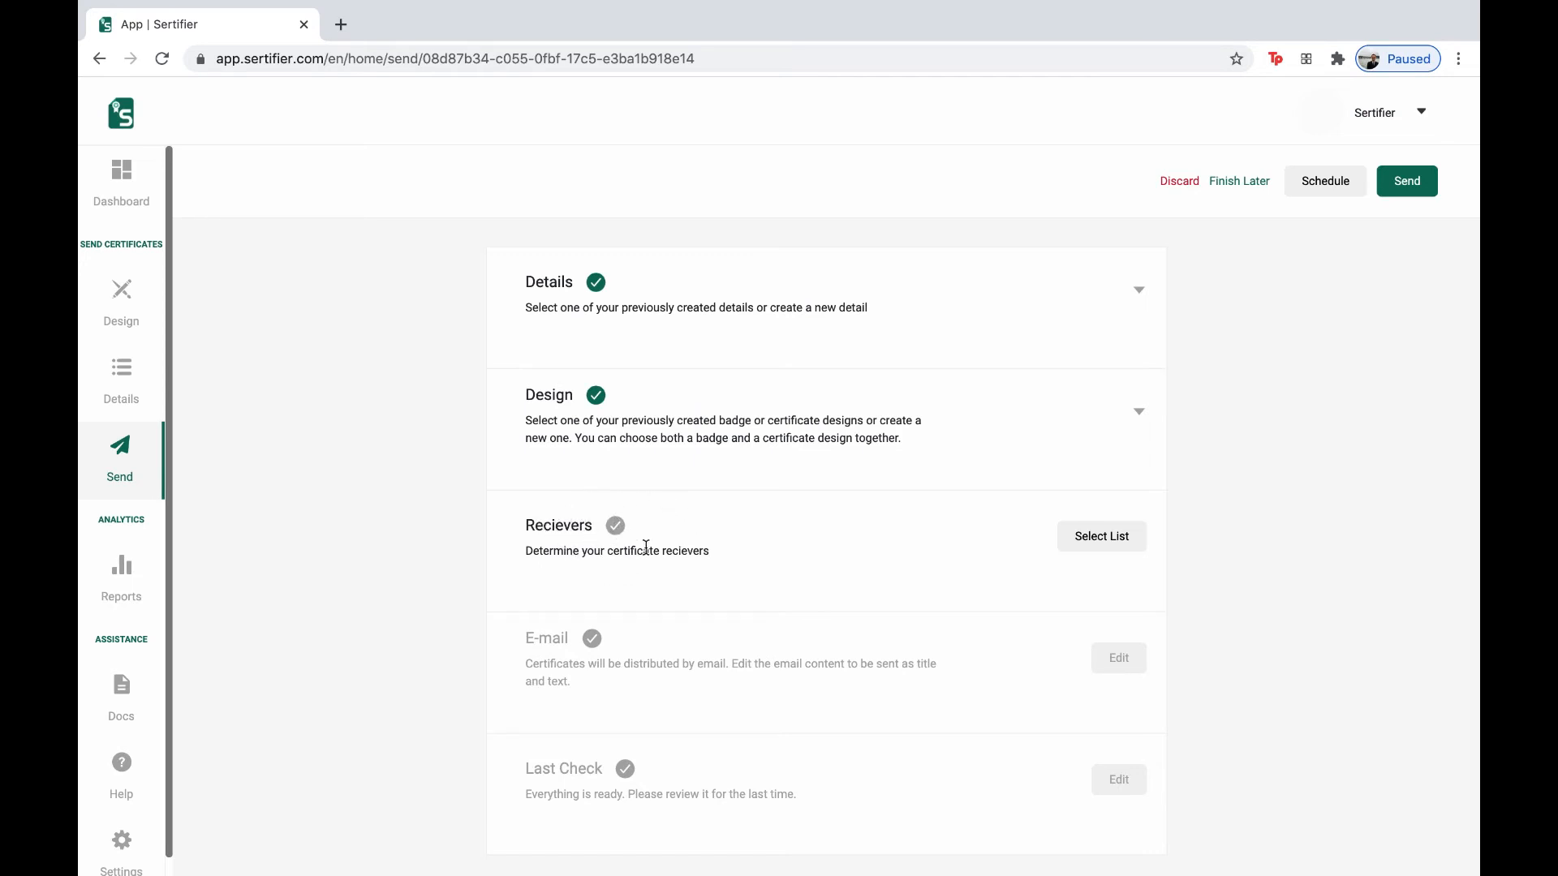
{"action": "left_click", "coordinate": [1100, 544]}
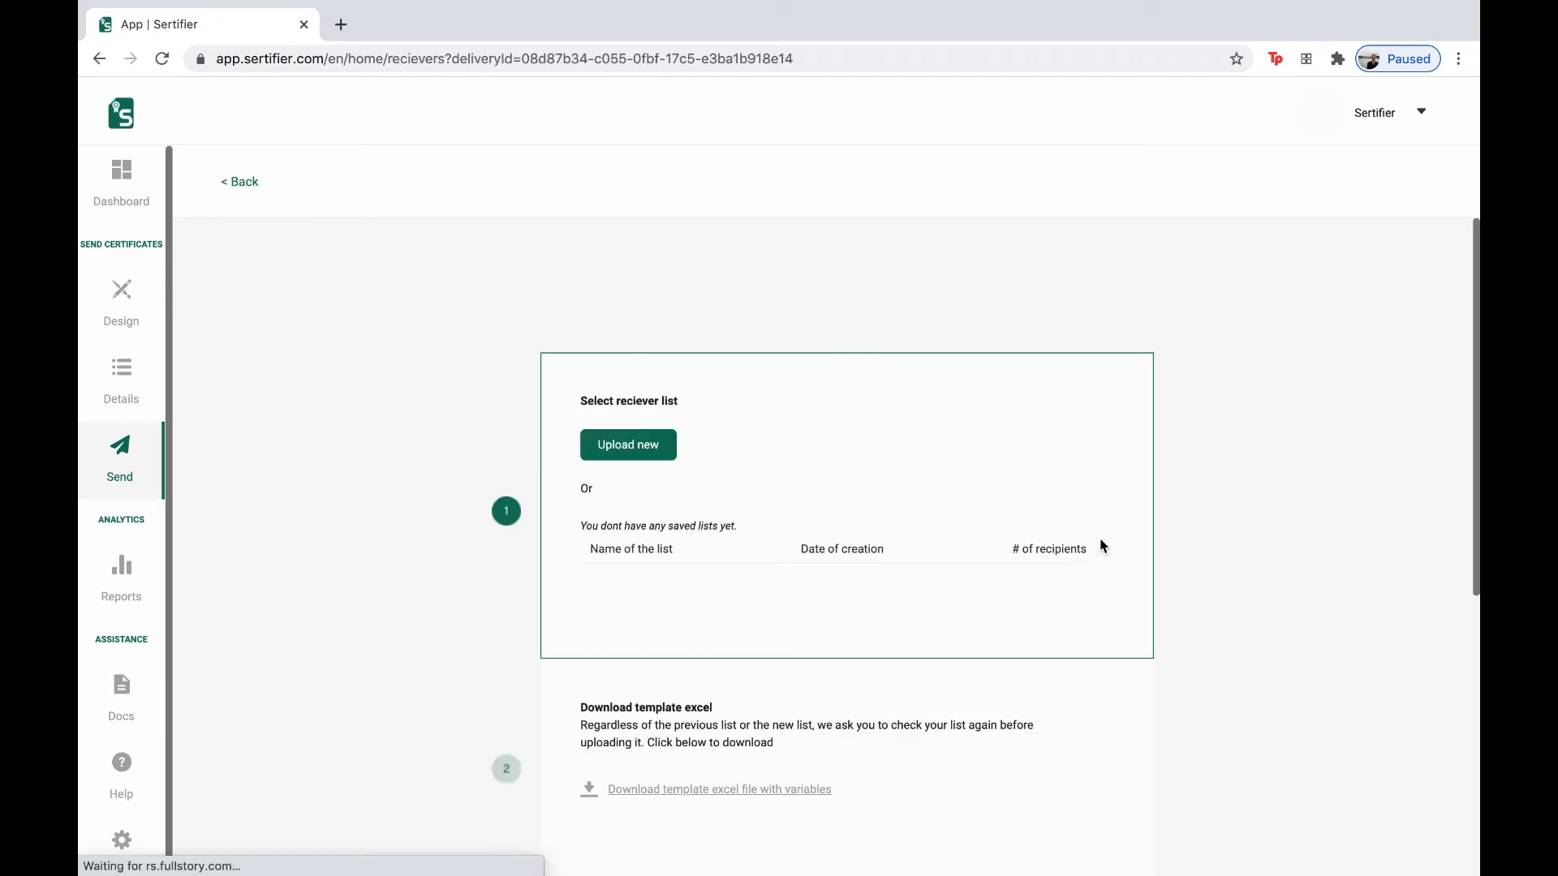
{"action": "scroll", "coordinate": [641, 382], "scroll_direction": "down", "scroll_amount": 1}
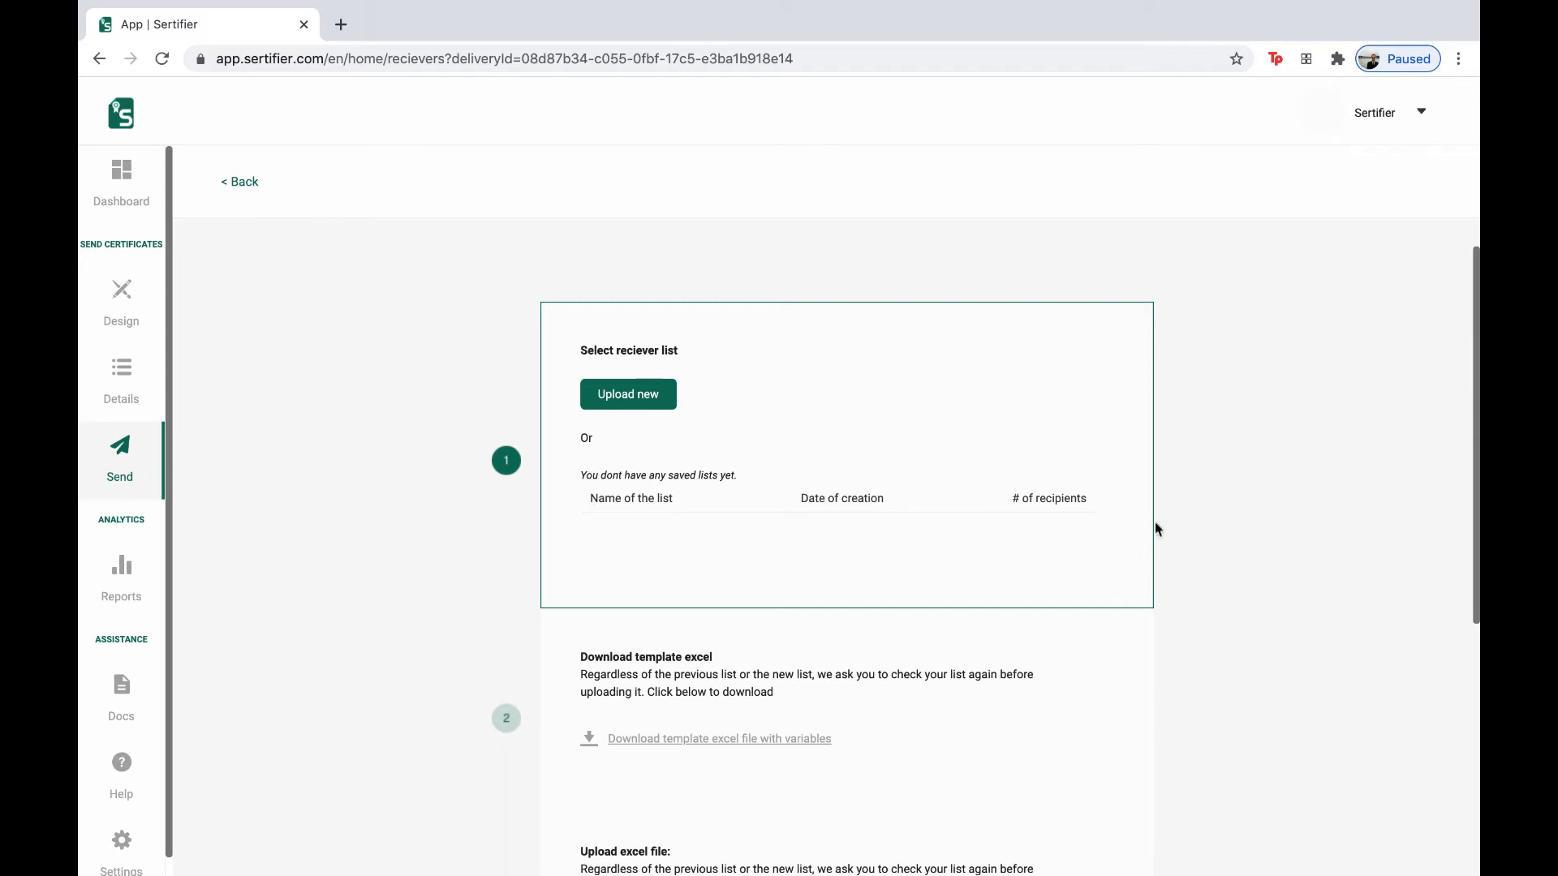
{"action": "left_click", "coordinate": [643, 408]}
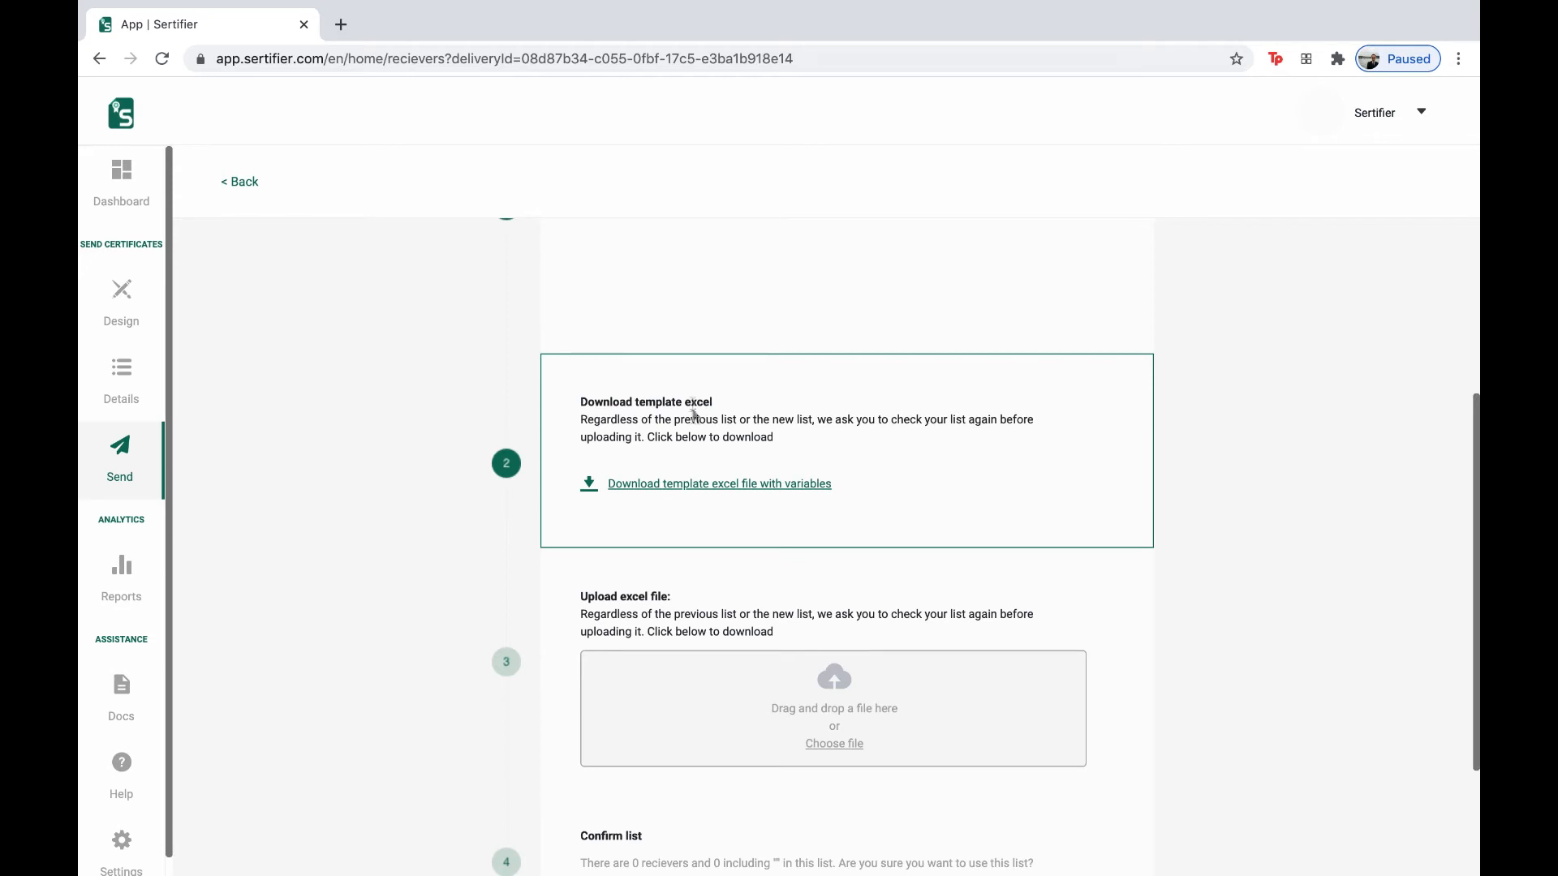
{"action": "left_click", "coordinate": [663, 486]}
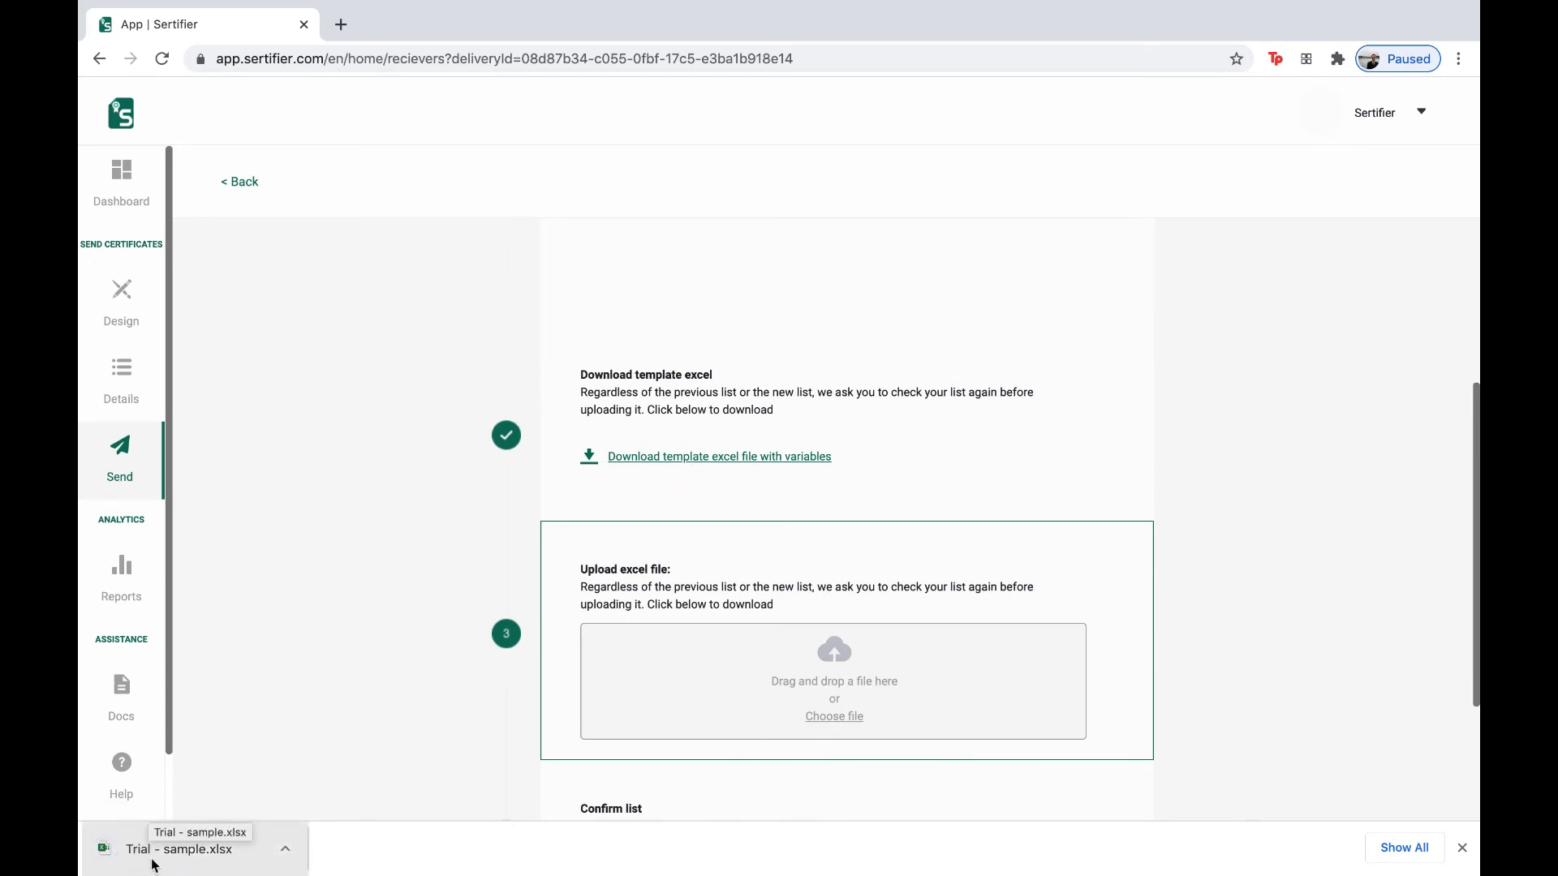
{"action": "left_click", "coordinate": [225, 859]}
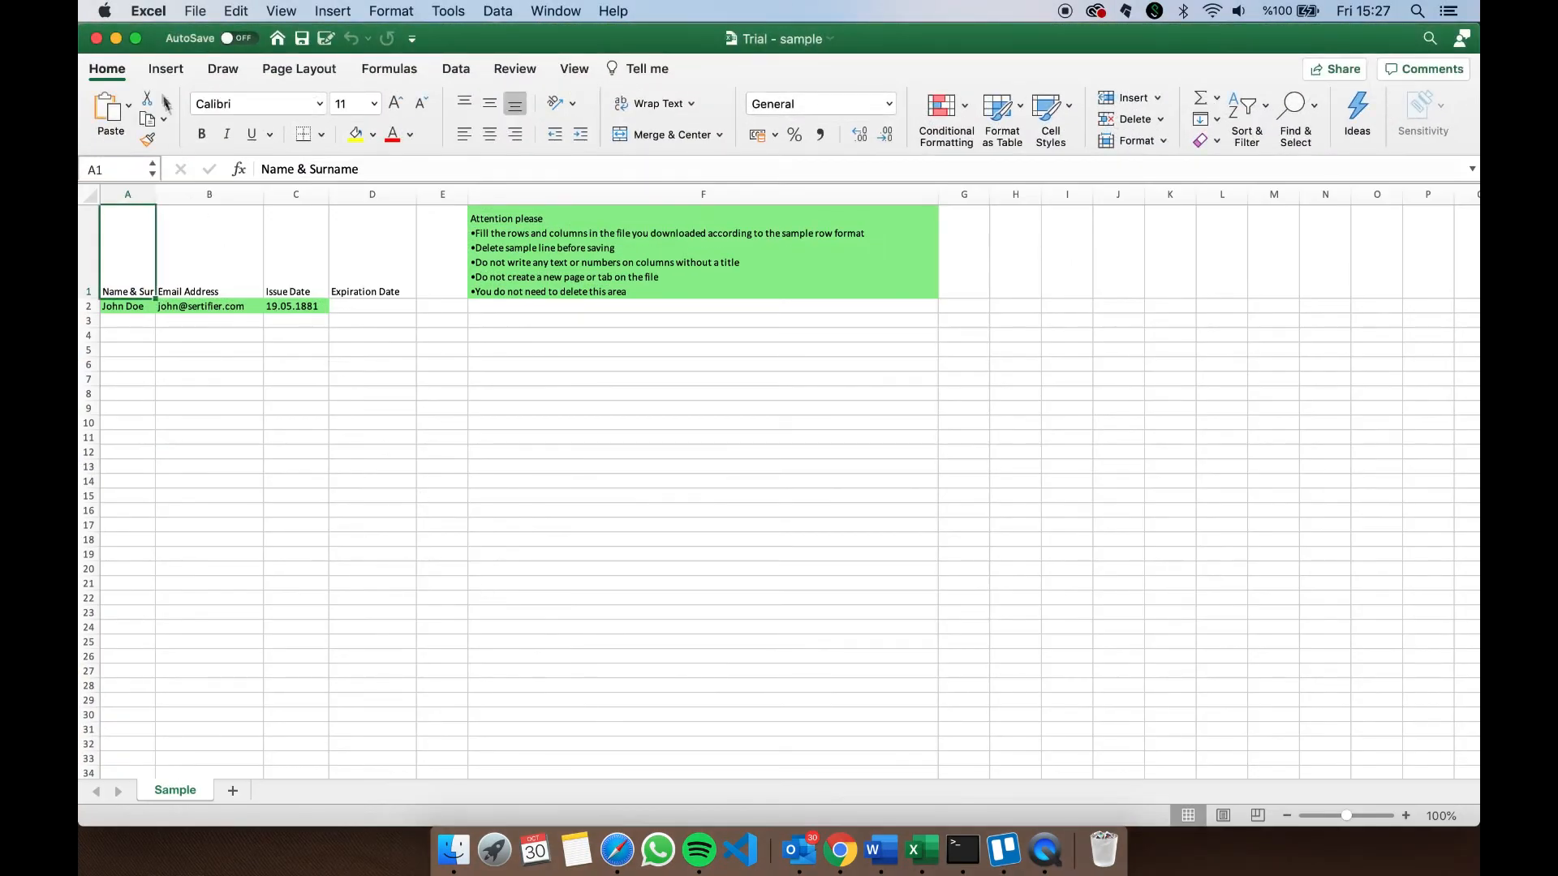
- Enter the first receiver's name, e-mail address and issue date 28.10.2020 in row 3
{"action": "left_click", "coordinate": [136, 39]}
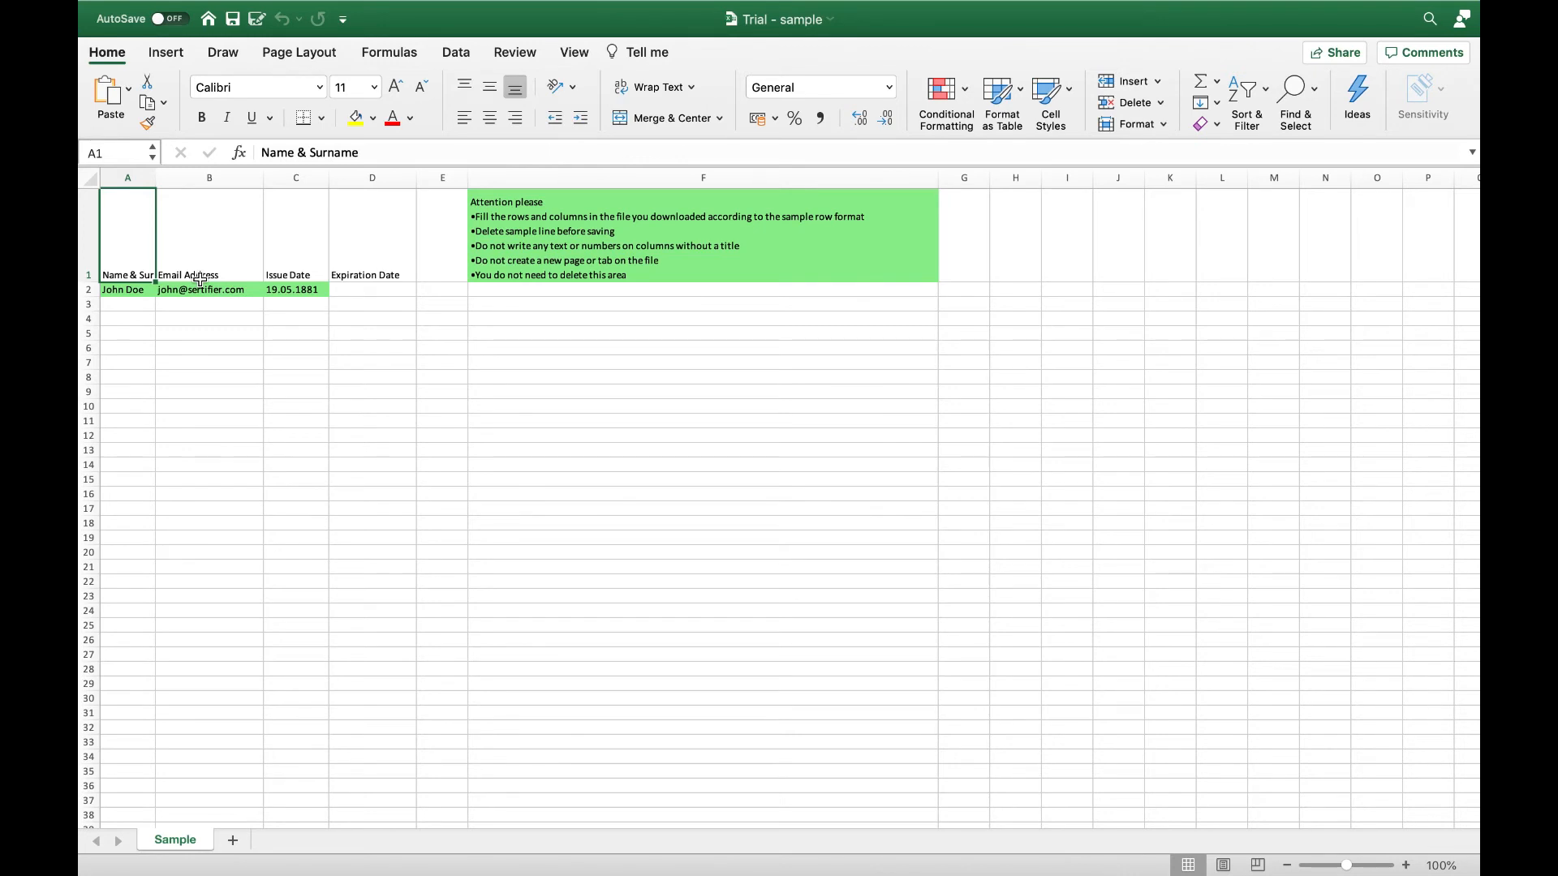
{"action": "left_click", "coordinate": [134, 303]}
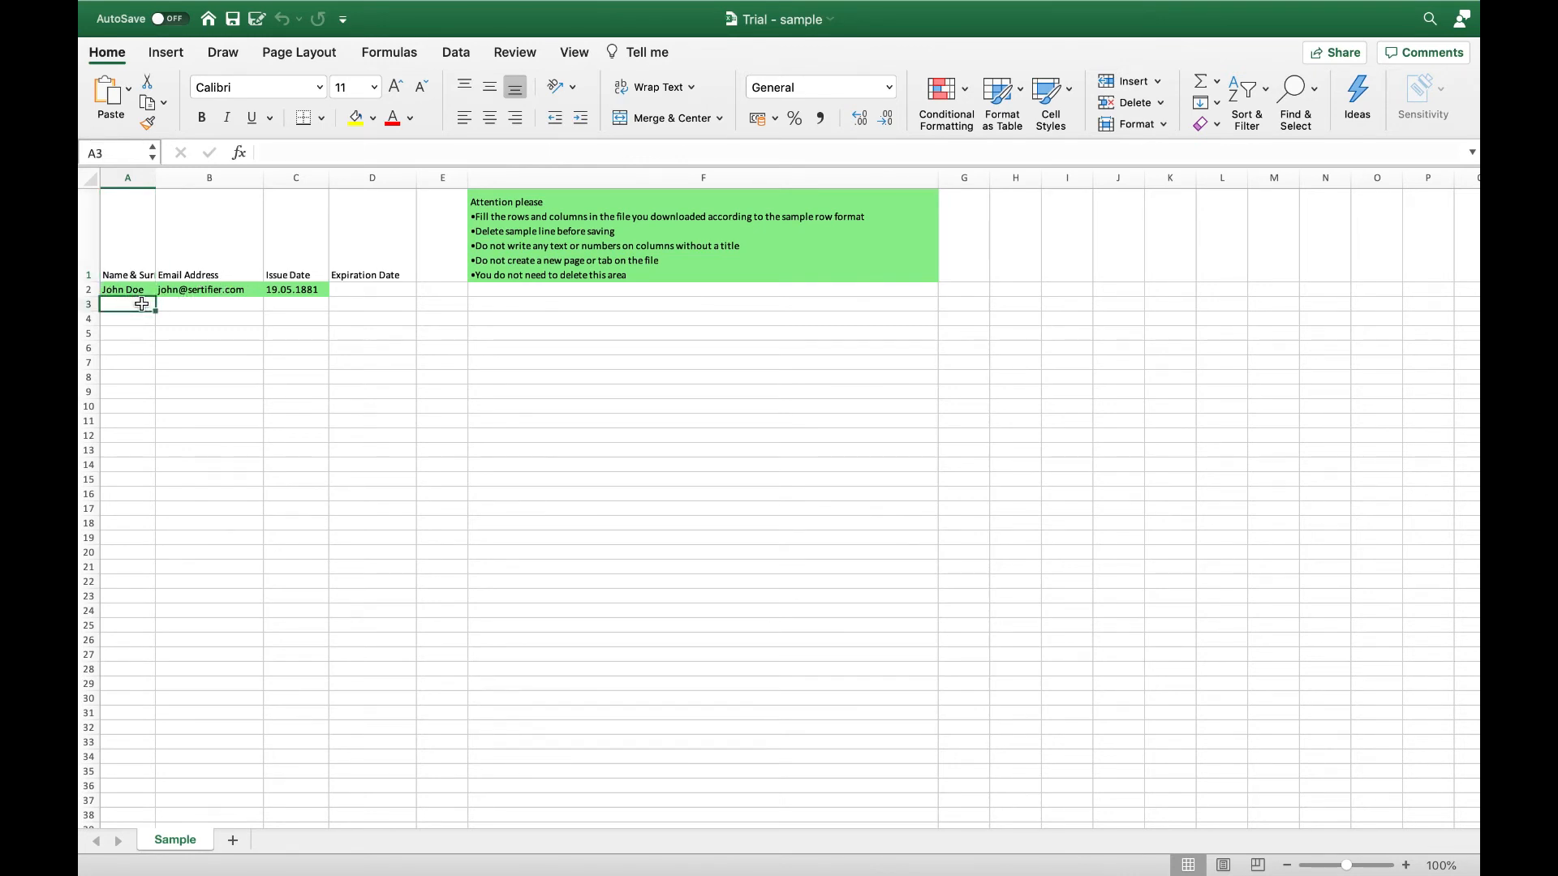
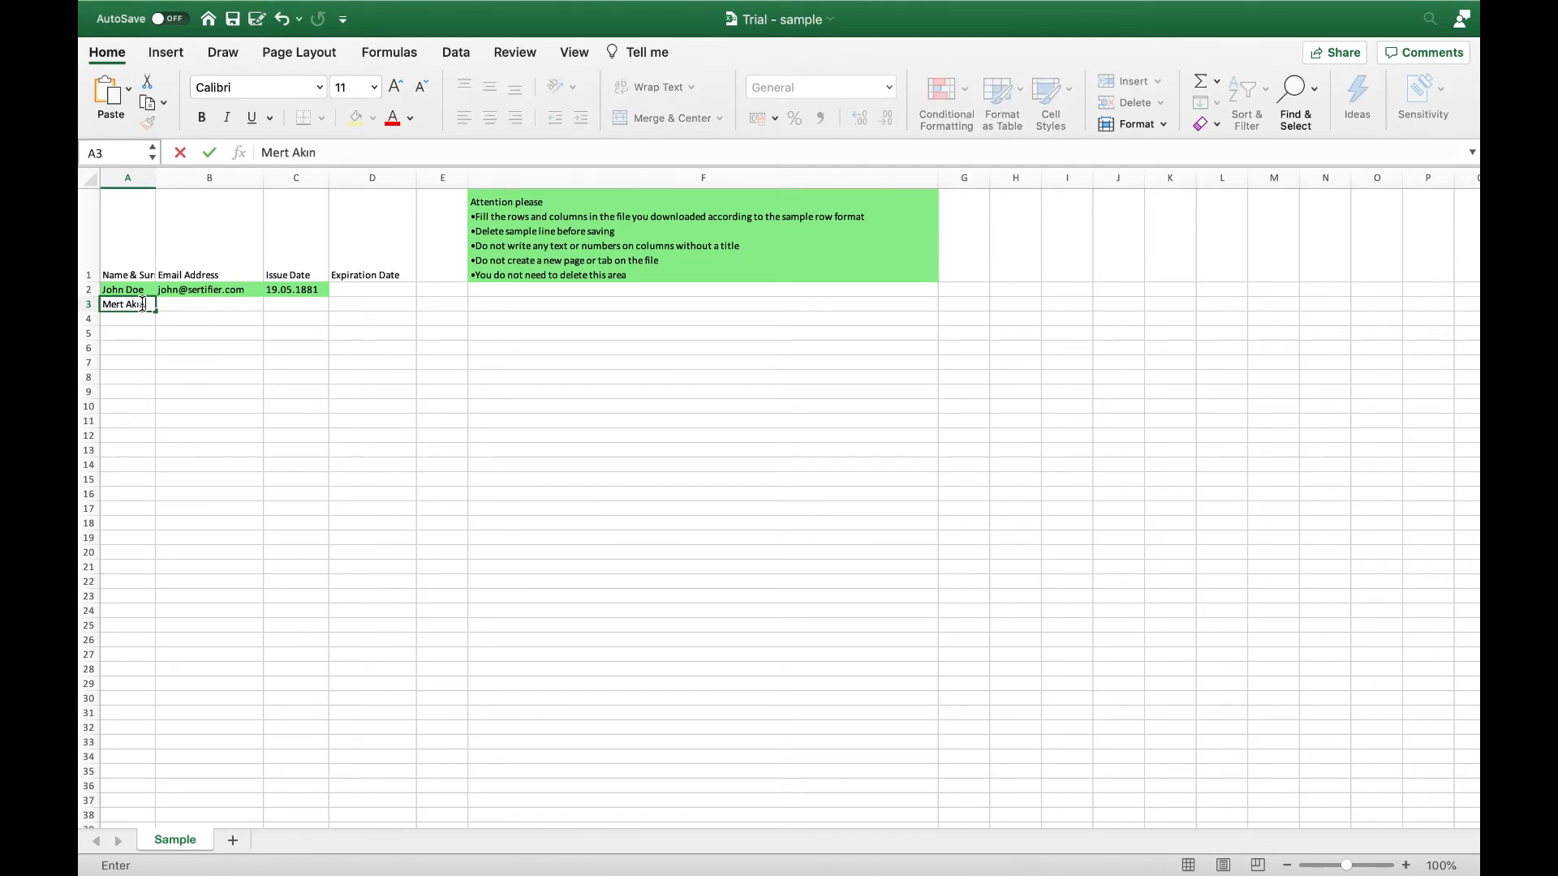
{"action": "key", "text": "Tab"}
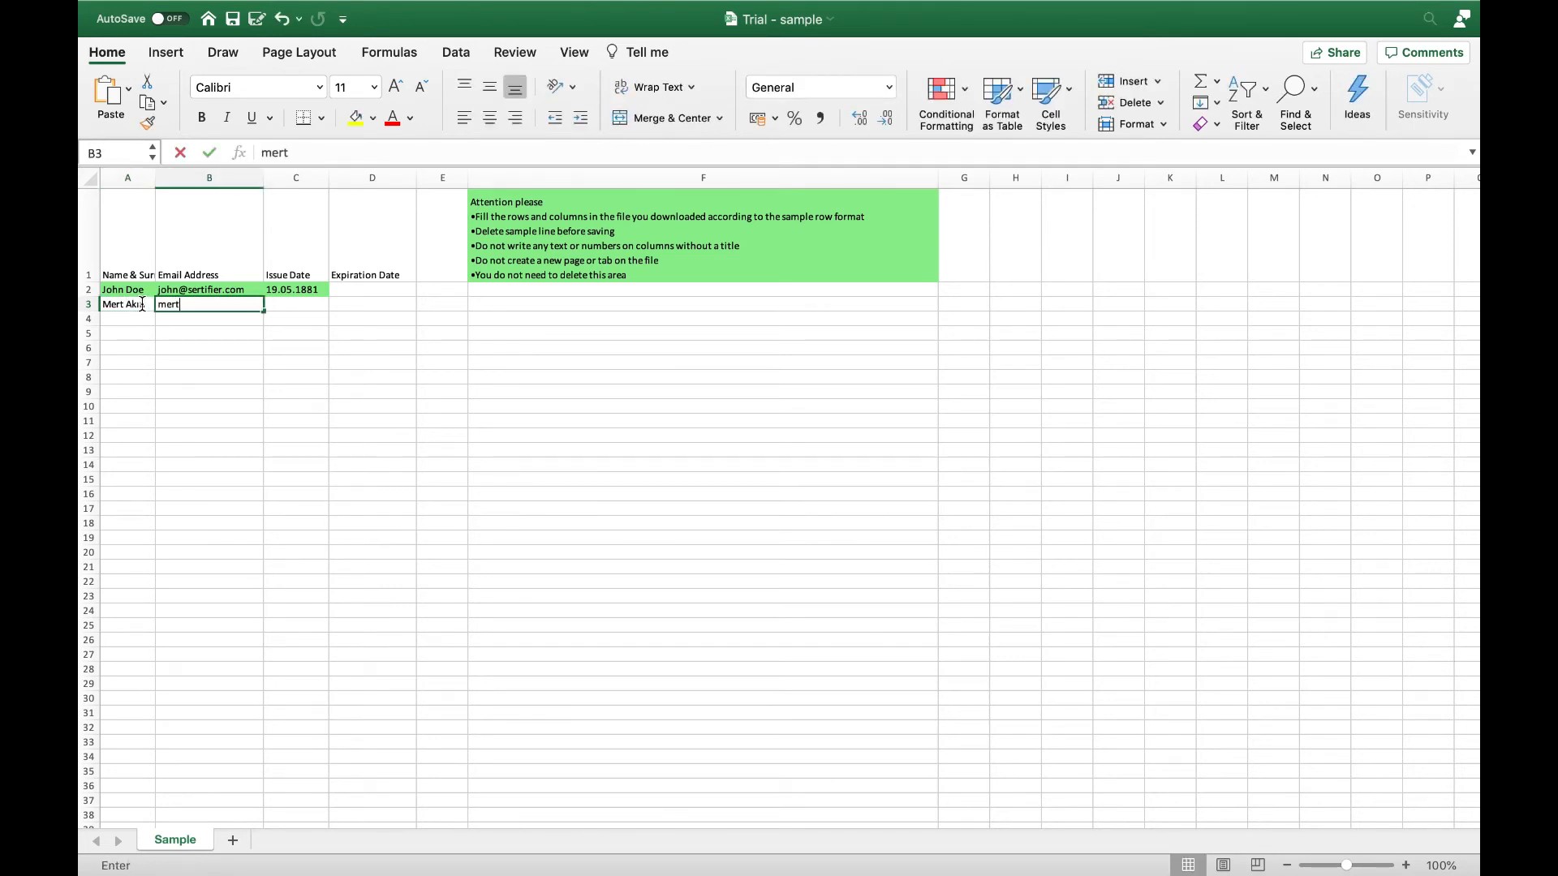
{"action": "key", "text": "Tab"}
{"action": "type", "text": "19."}
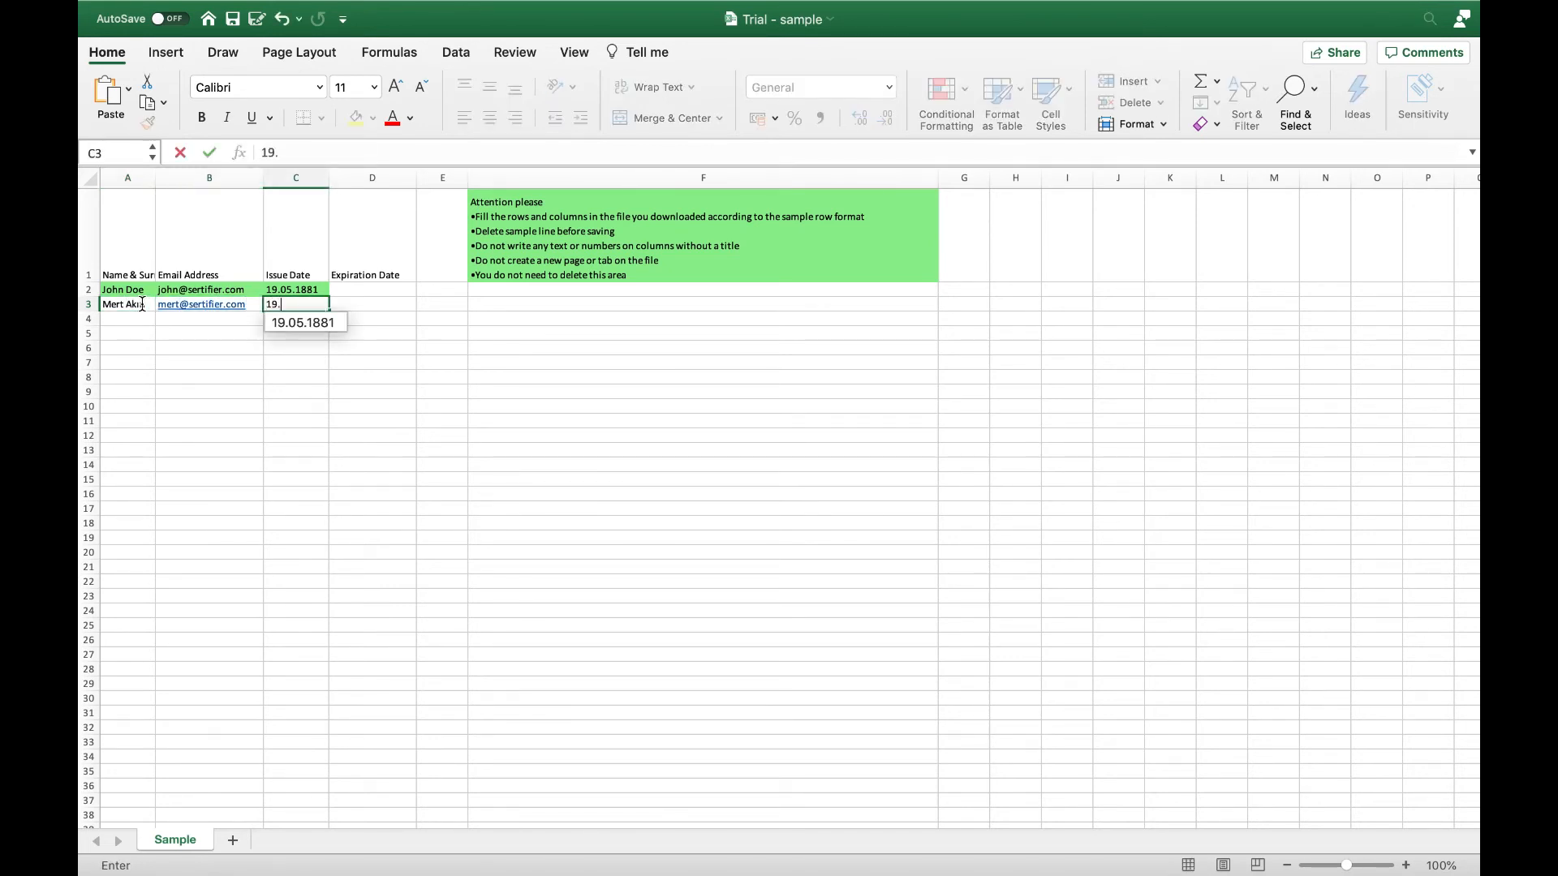
{"action": "key", "text": "BackSpace"}
{"action": "key", "text": "BackSpace"}
{"action": "key", "text": "BackSpace"}
{"action": "type", "text": "28."}
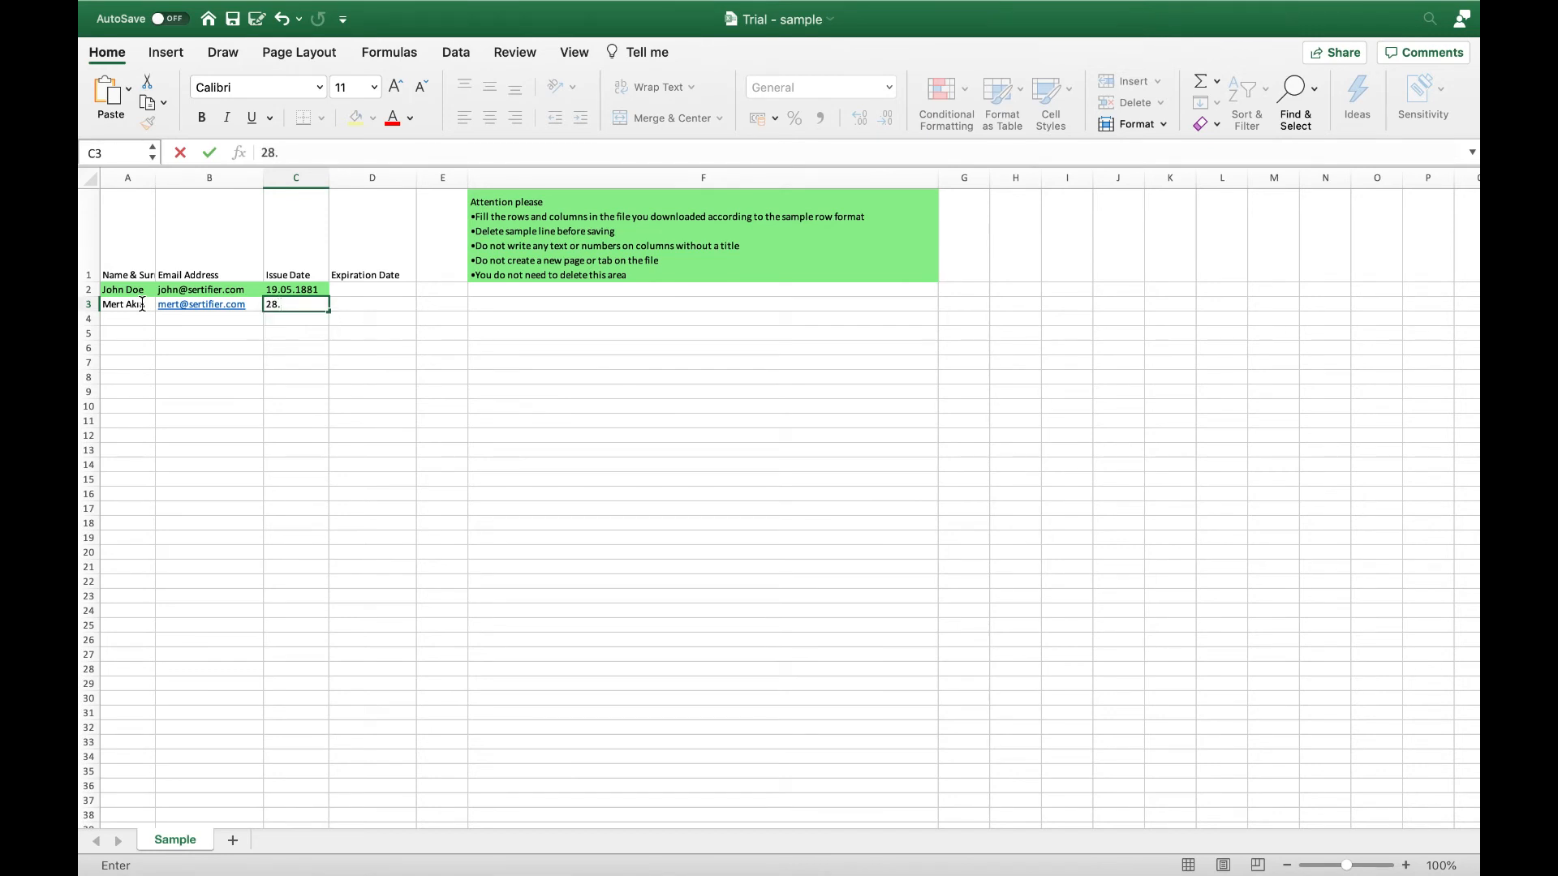
{"action": "type", "text": "10.2020"}
{"action": "left_click", "coordinate": [134, 318]}
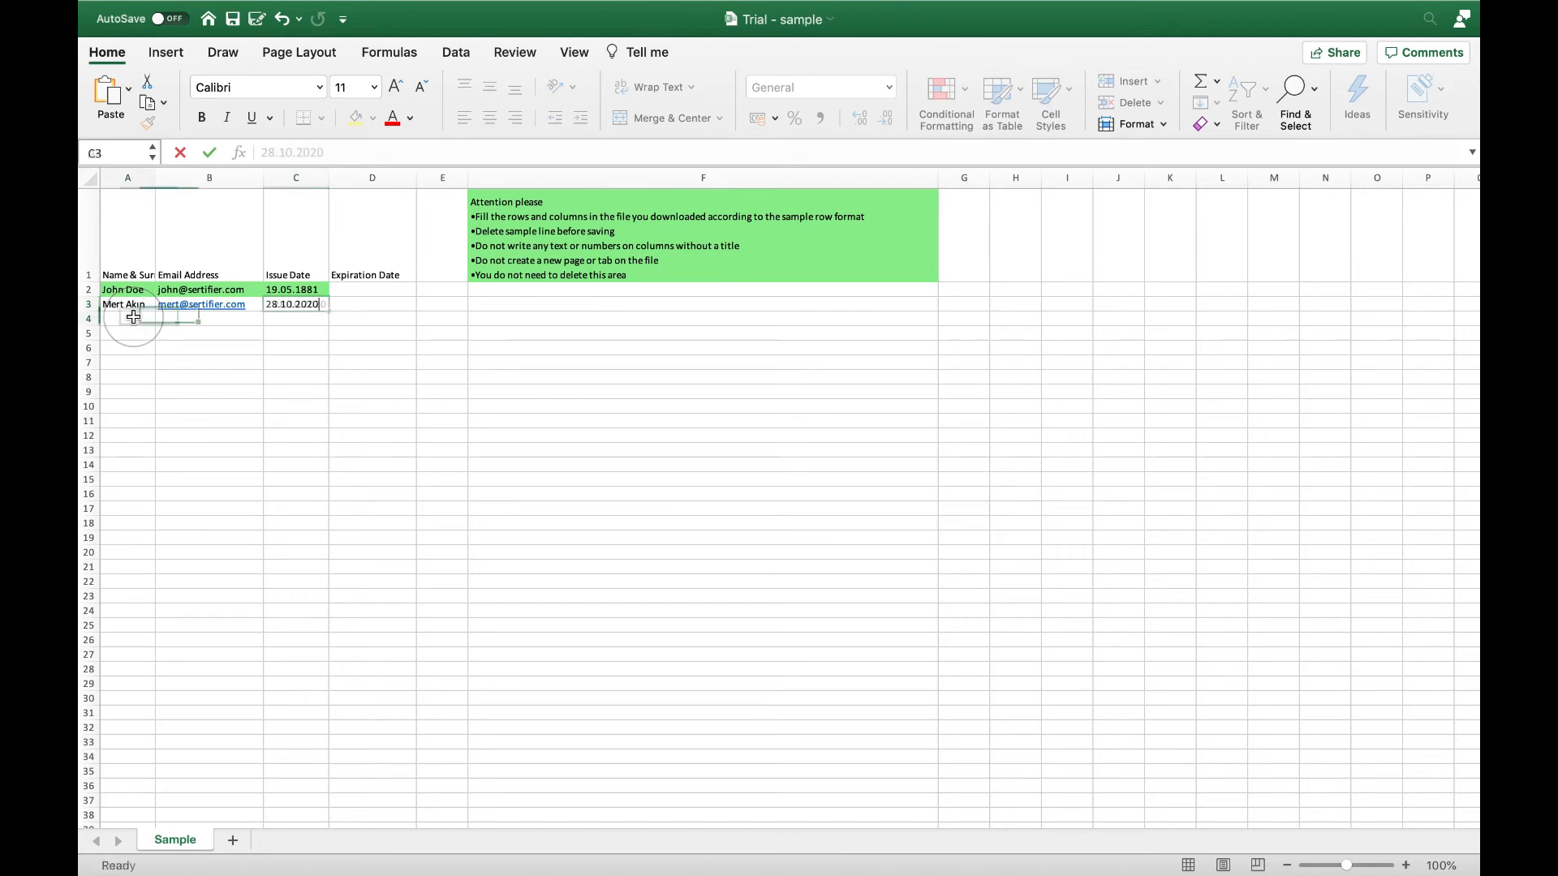
- Enter the second receiver's name and Gmail address in row 4, copying the 28.10.2020 date into C4
{"action": "type", "text": "t"}
{"action": "key", "text": "BackSpace"}
{"action": "type", "text": "Trial Sertifier"}
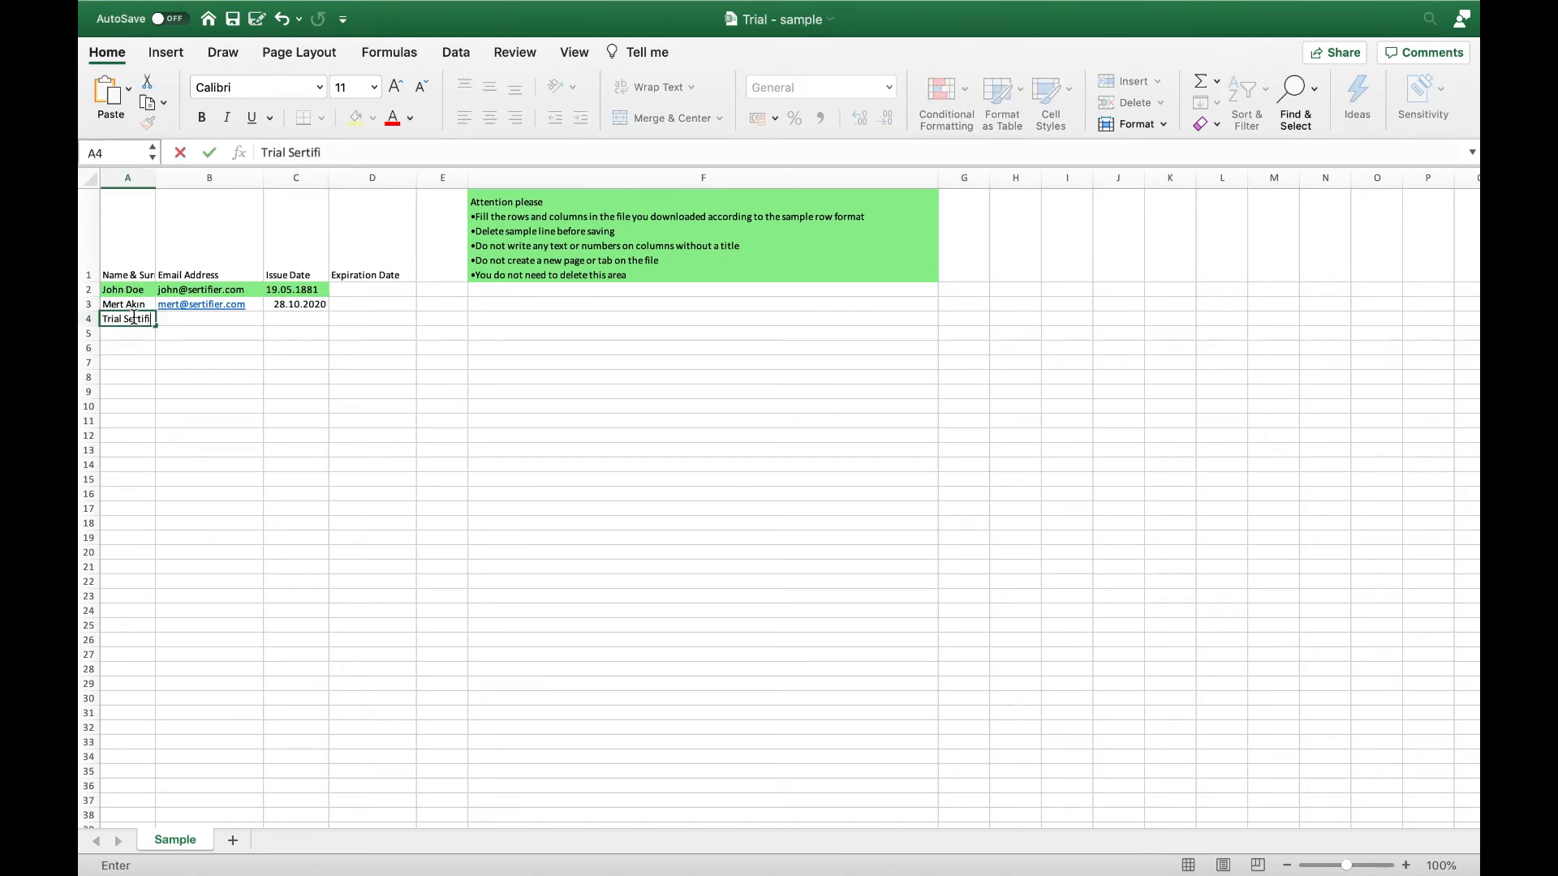
{"action": "left_click", "coordinate": [213, 323]}
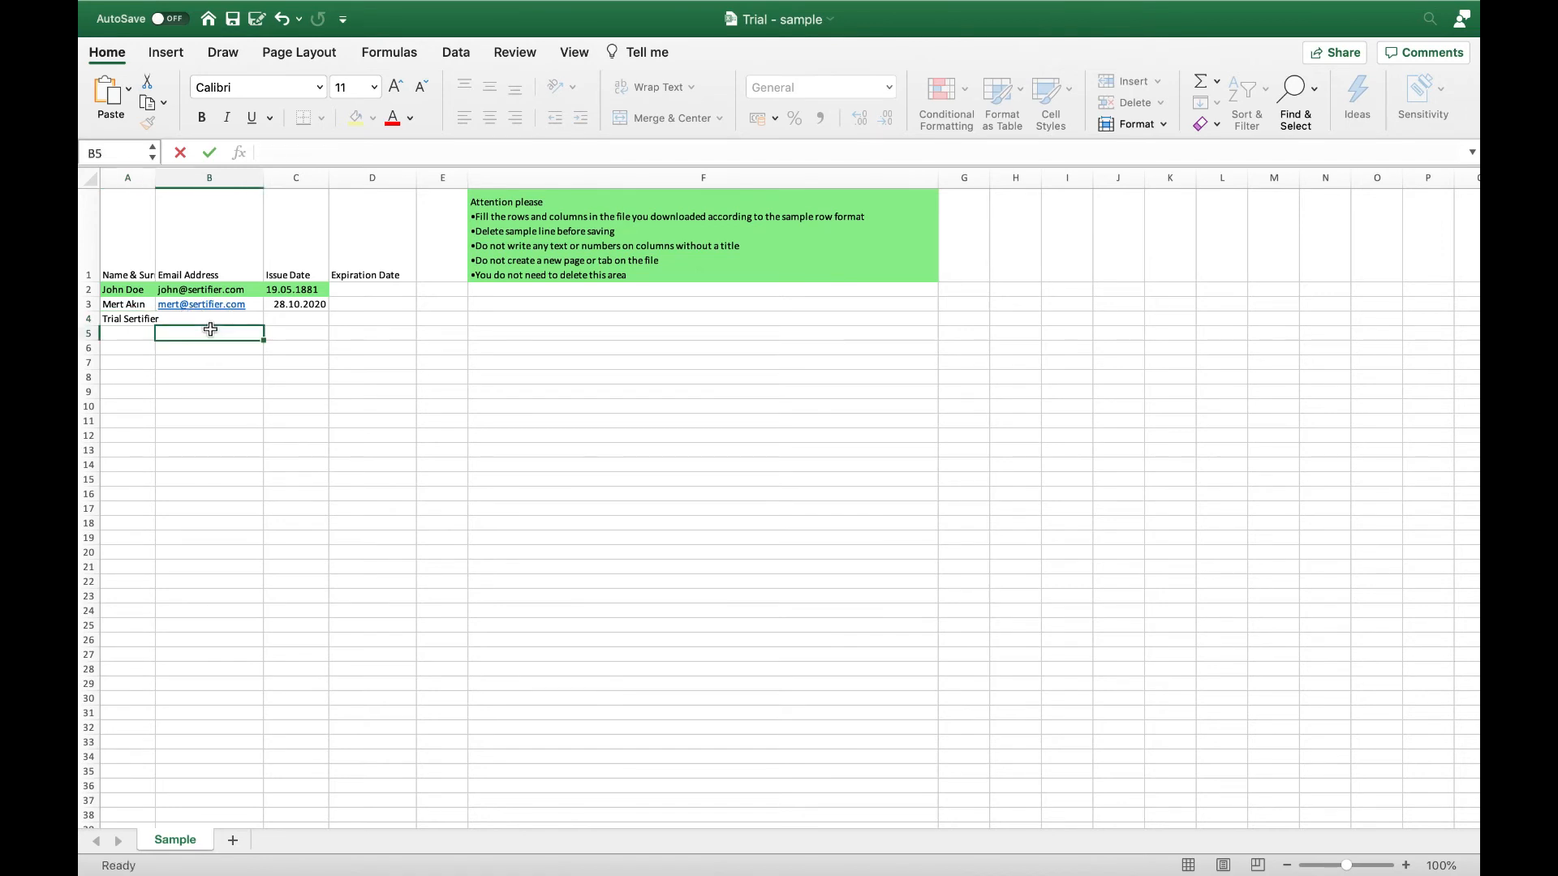
{"action": "left_click", "coordinate": [315, 309]}
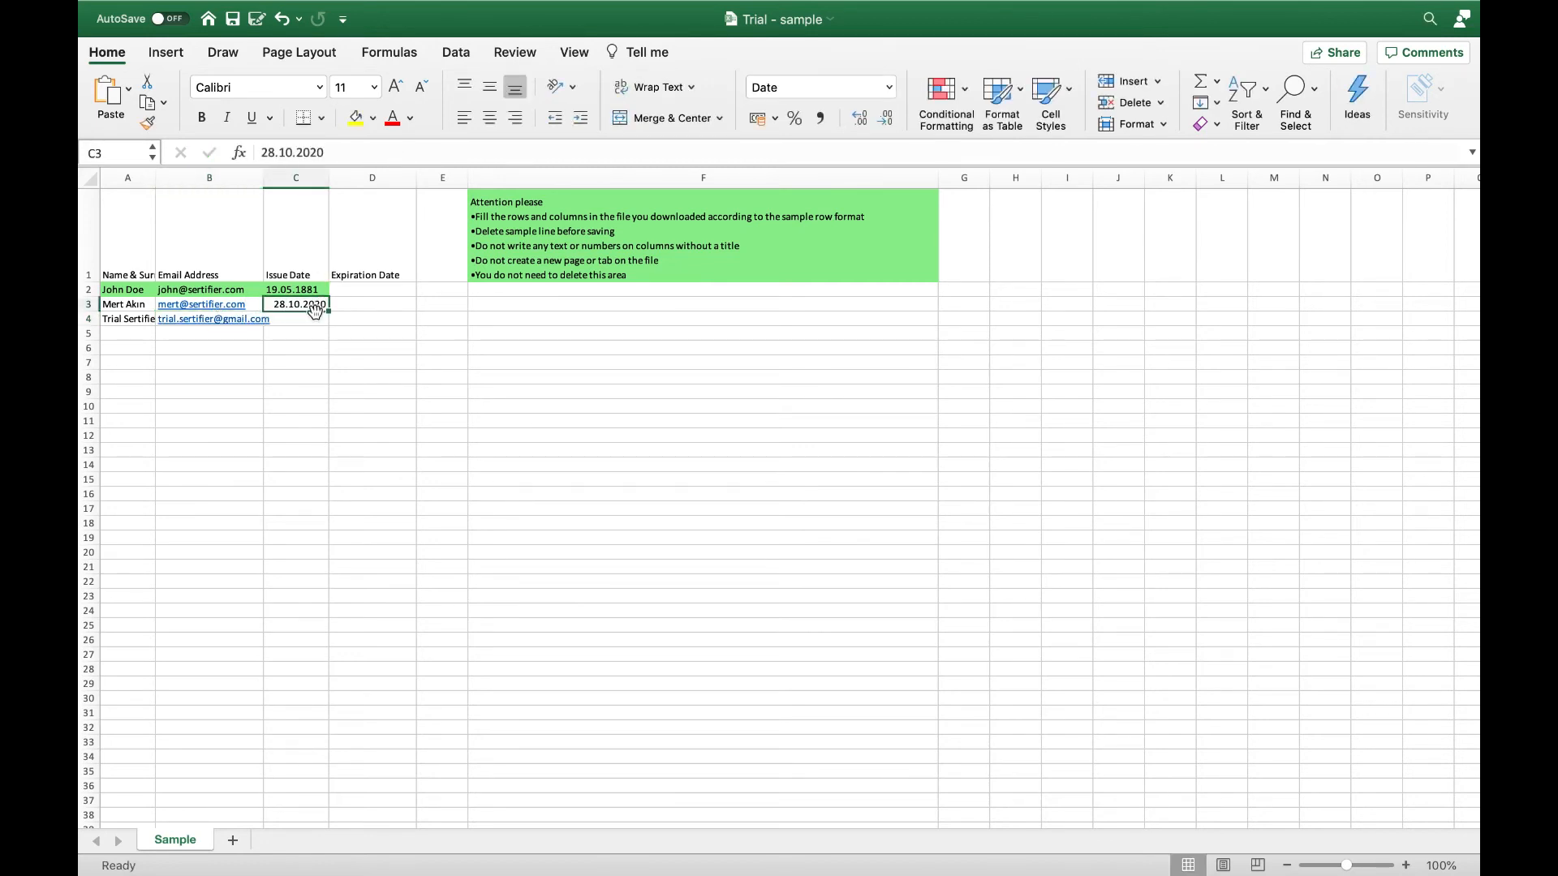
{"action": "key", "text": "ctrl+c"}
{"action": "left_click", "coordinate": [313, 323]}
{"action": "key", "text": "ctrl+v"}
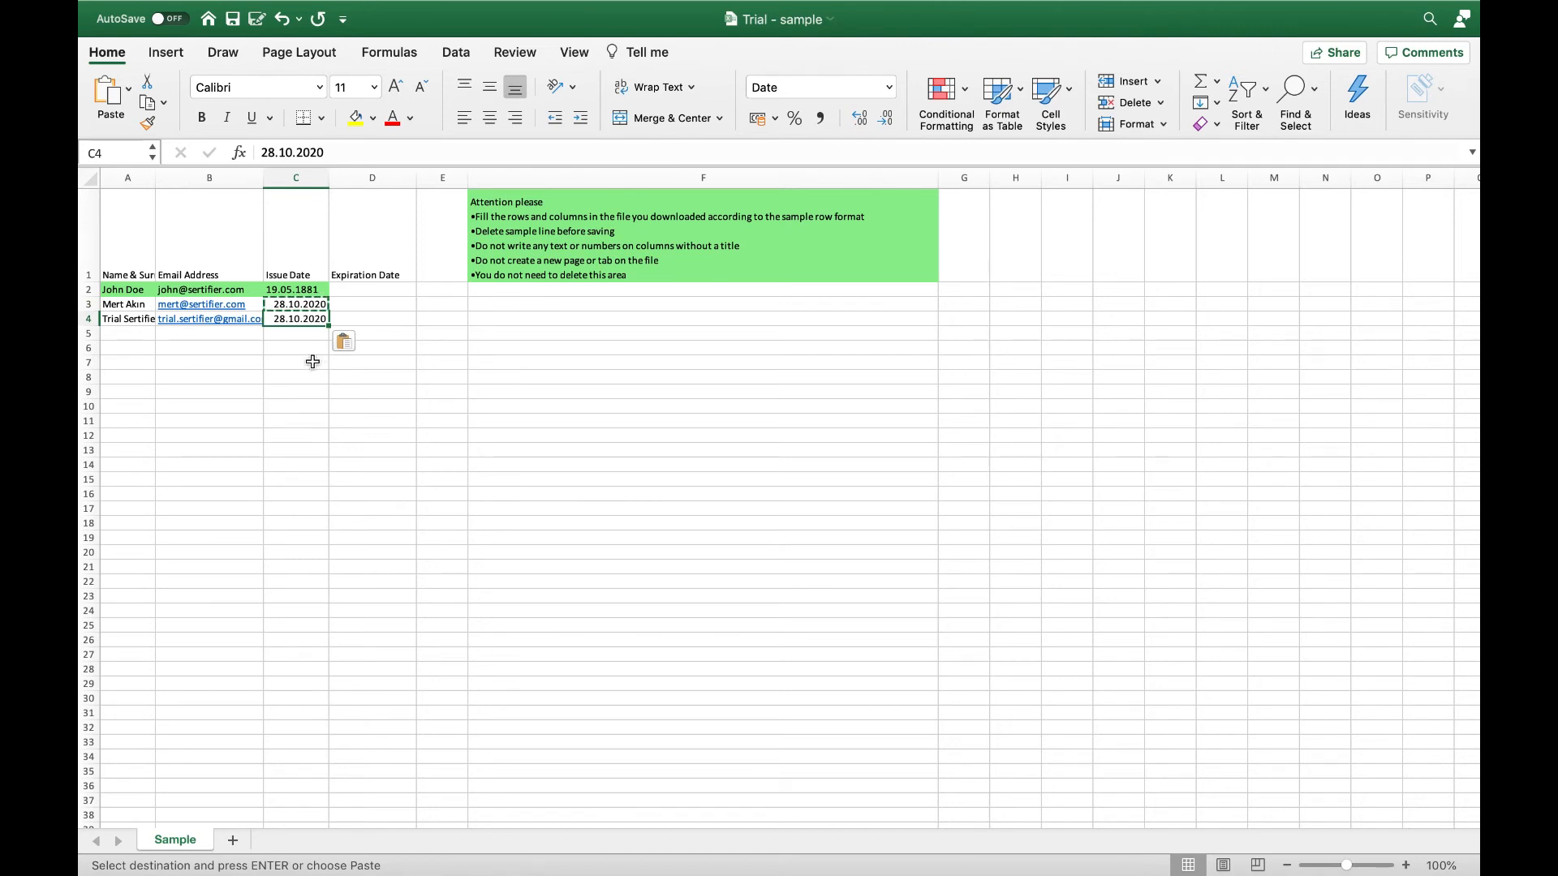
{"action": "left_click", "coordinate": [87, 289]}
- Delete the sample row 2 and save the Trial - sample workbook
{"action": "right_click", "coordinate": [85, 290]}
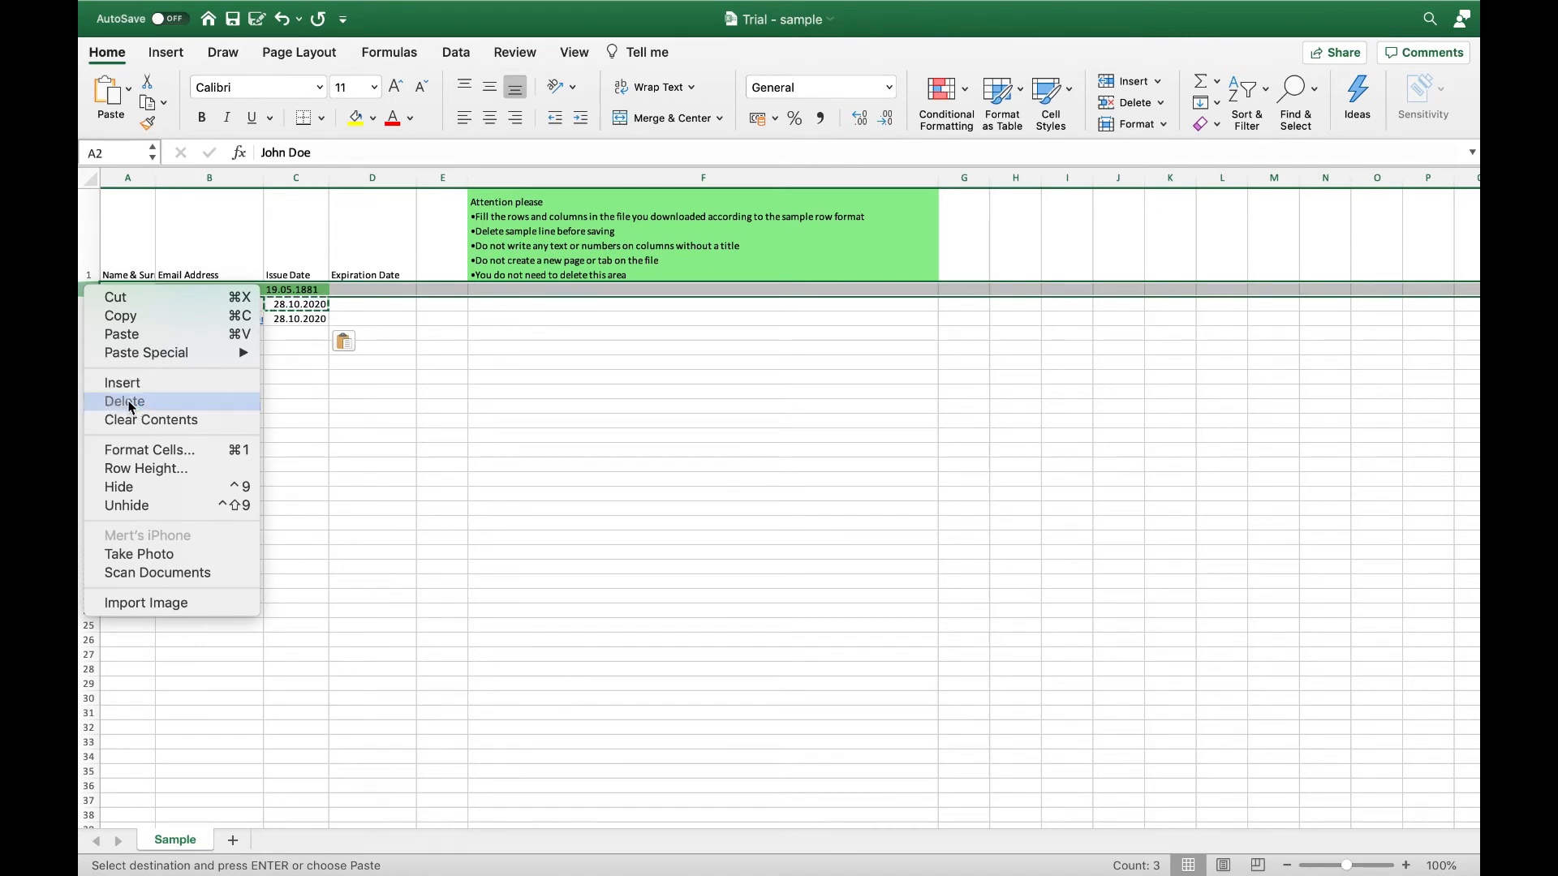
{"action": "left_click", "coordinate": [132, 402]}
{"action": "left_click", "coordinate": [212, 357]}
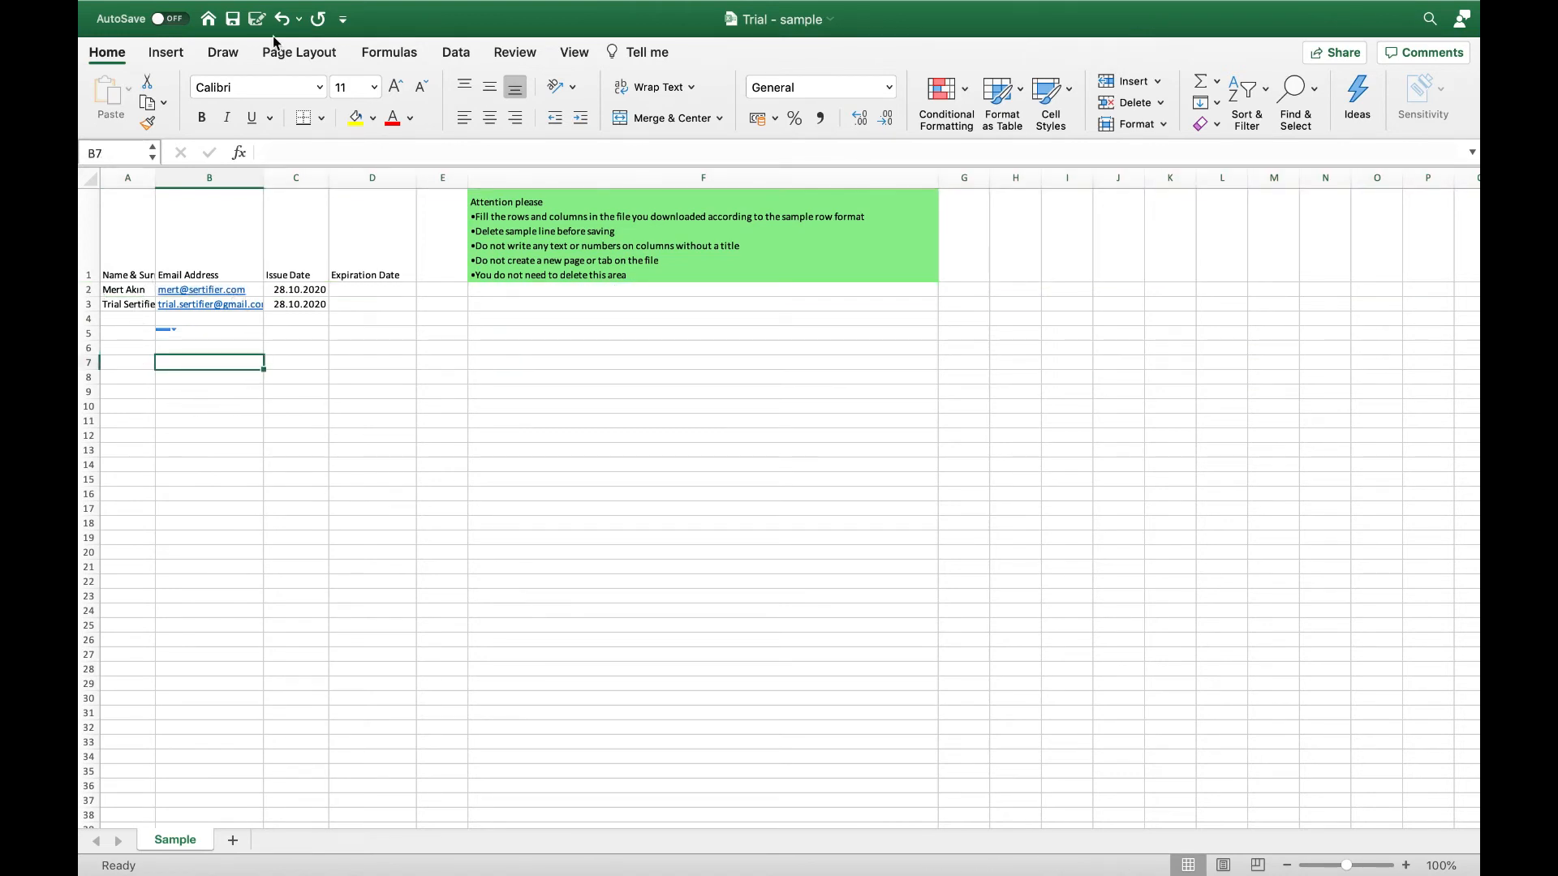
{"action": "left_click", "coordinate": [233, 19]}
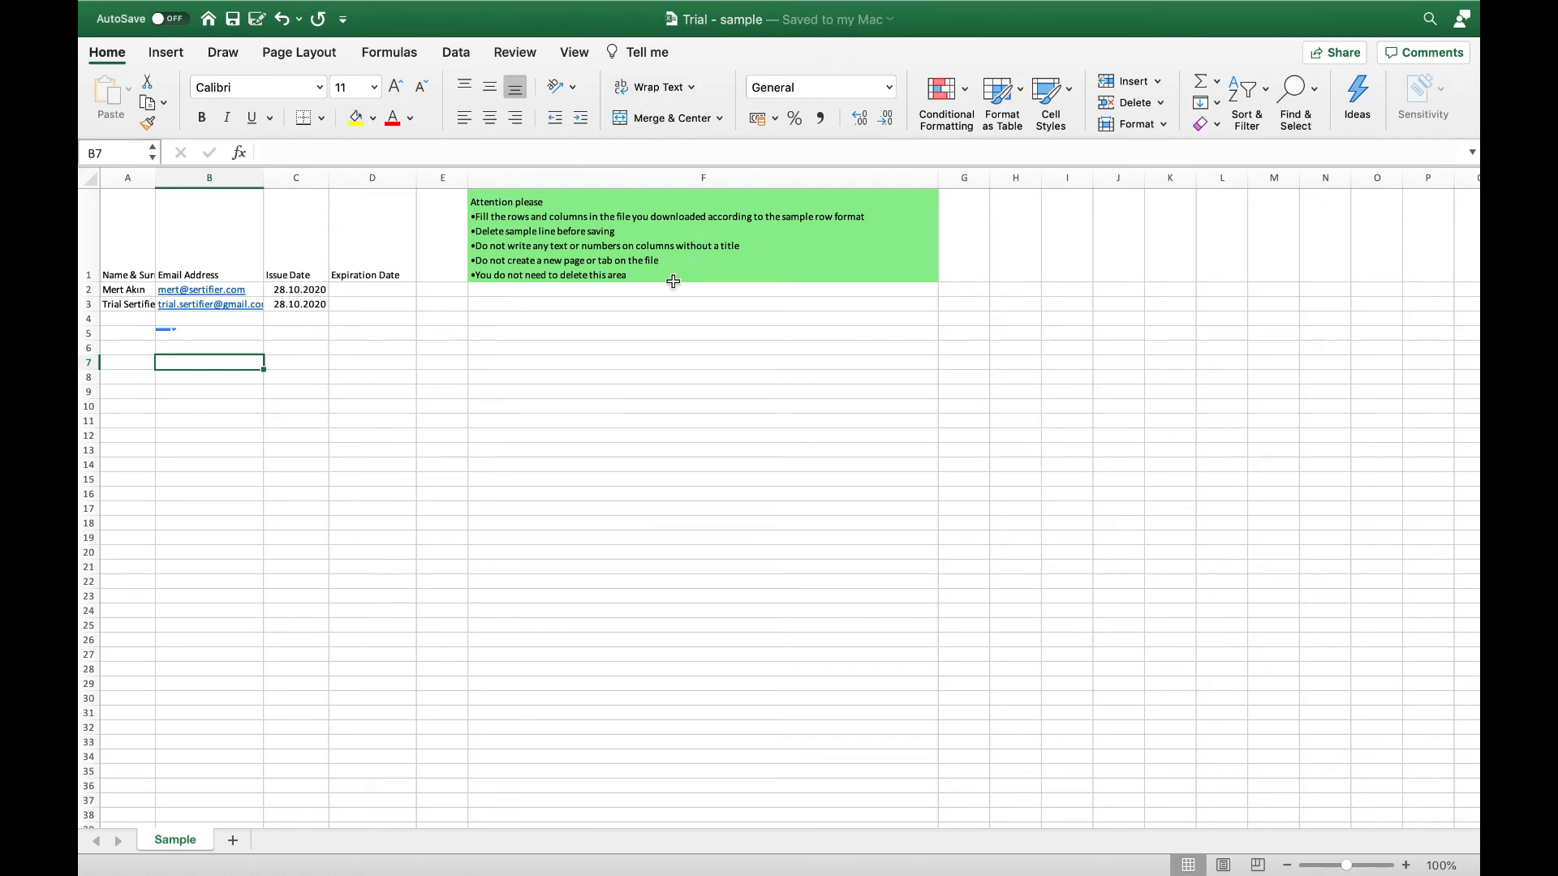
{"action": "key", "text": "ctrl+Right"}
- Upload Trial - sample.xlsx from Downloads as the receiver list and save its two receivers
{"action": "scroll", "coordinate": [674, 560], "scroll_direction": "down", "scroll_amount": 1}
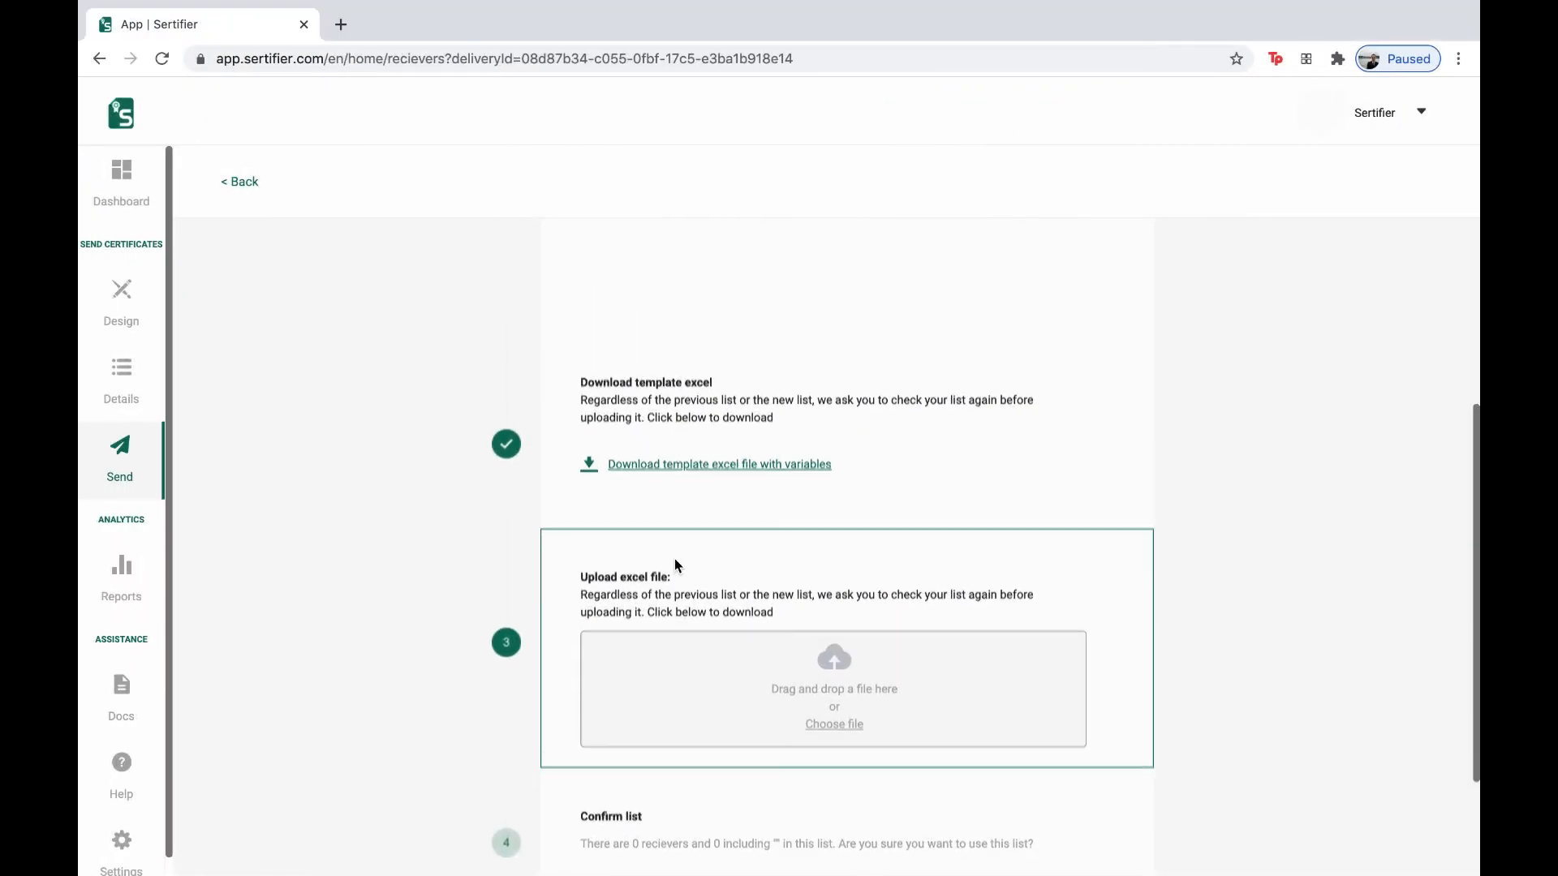
{"action": "scroll", "coordinate": [675, 560], "scroll_direction": "down", "scroll_amount": 2}
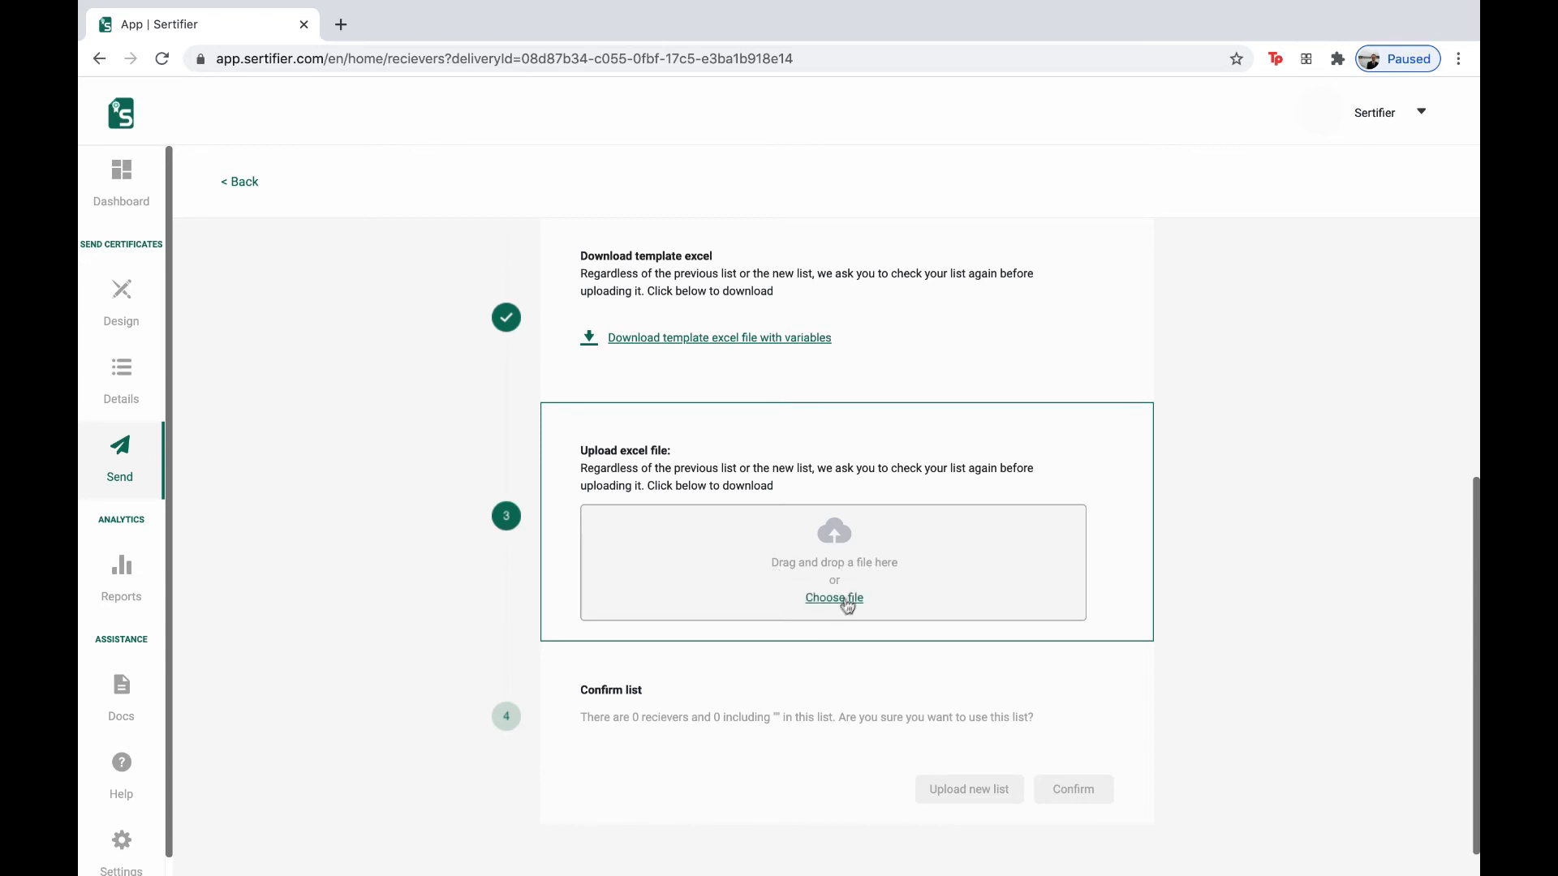
{"action": "left_click", "coordinate": [842, 604]}
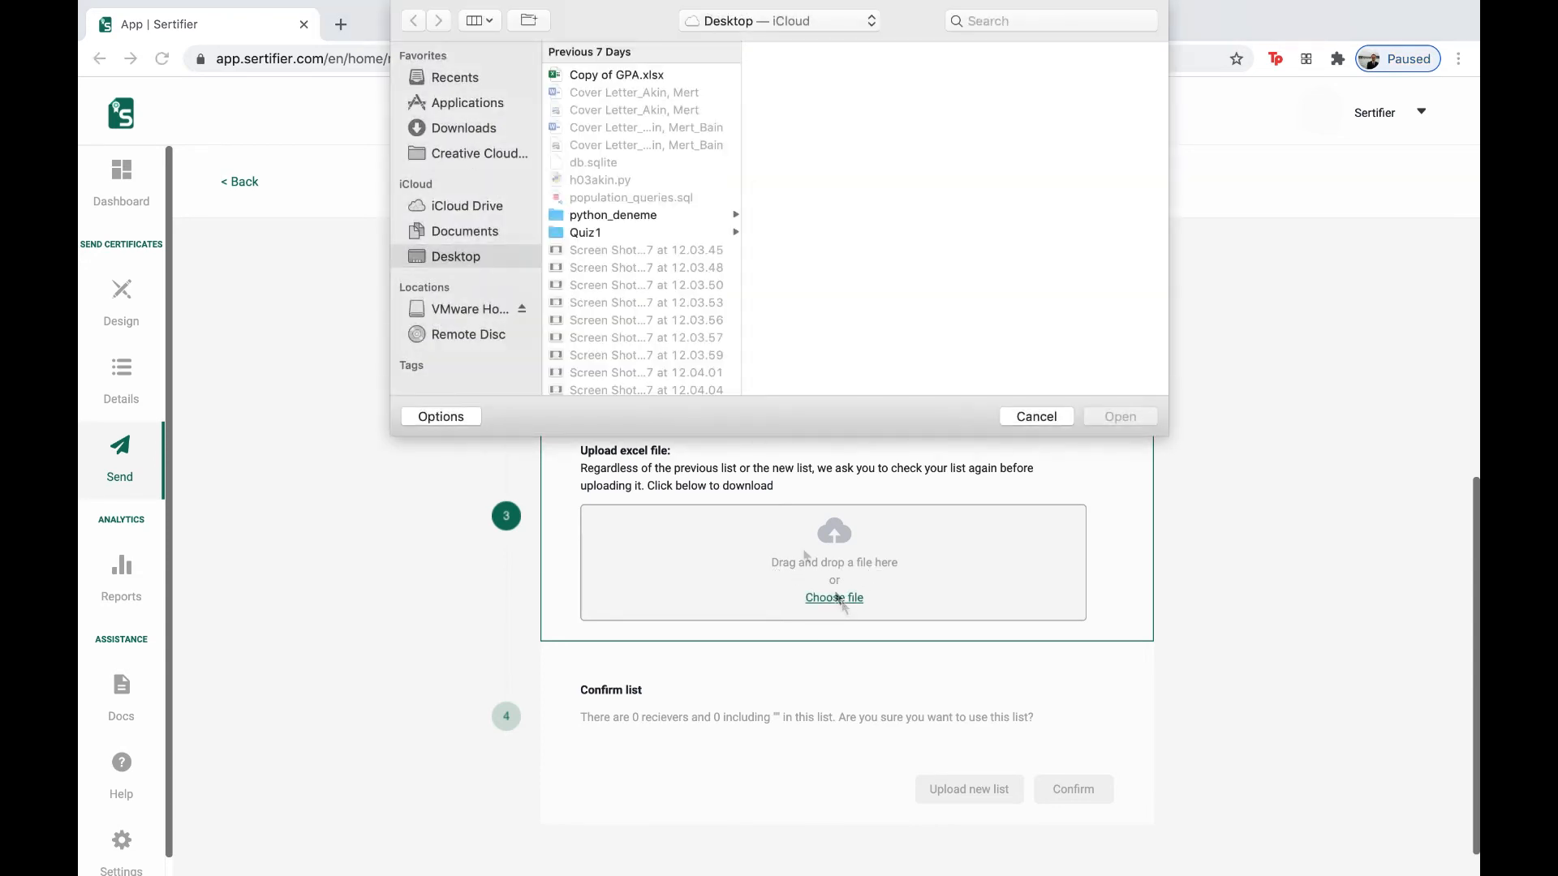
{"action": "left_click", "coordinate": [478, 128]}
{"action": "left_click", "coordinate": [620, 111]}
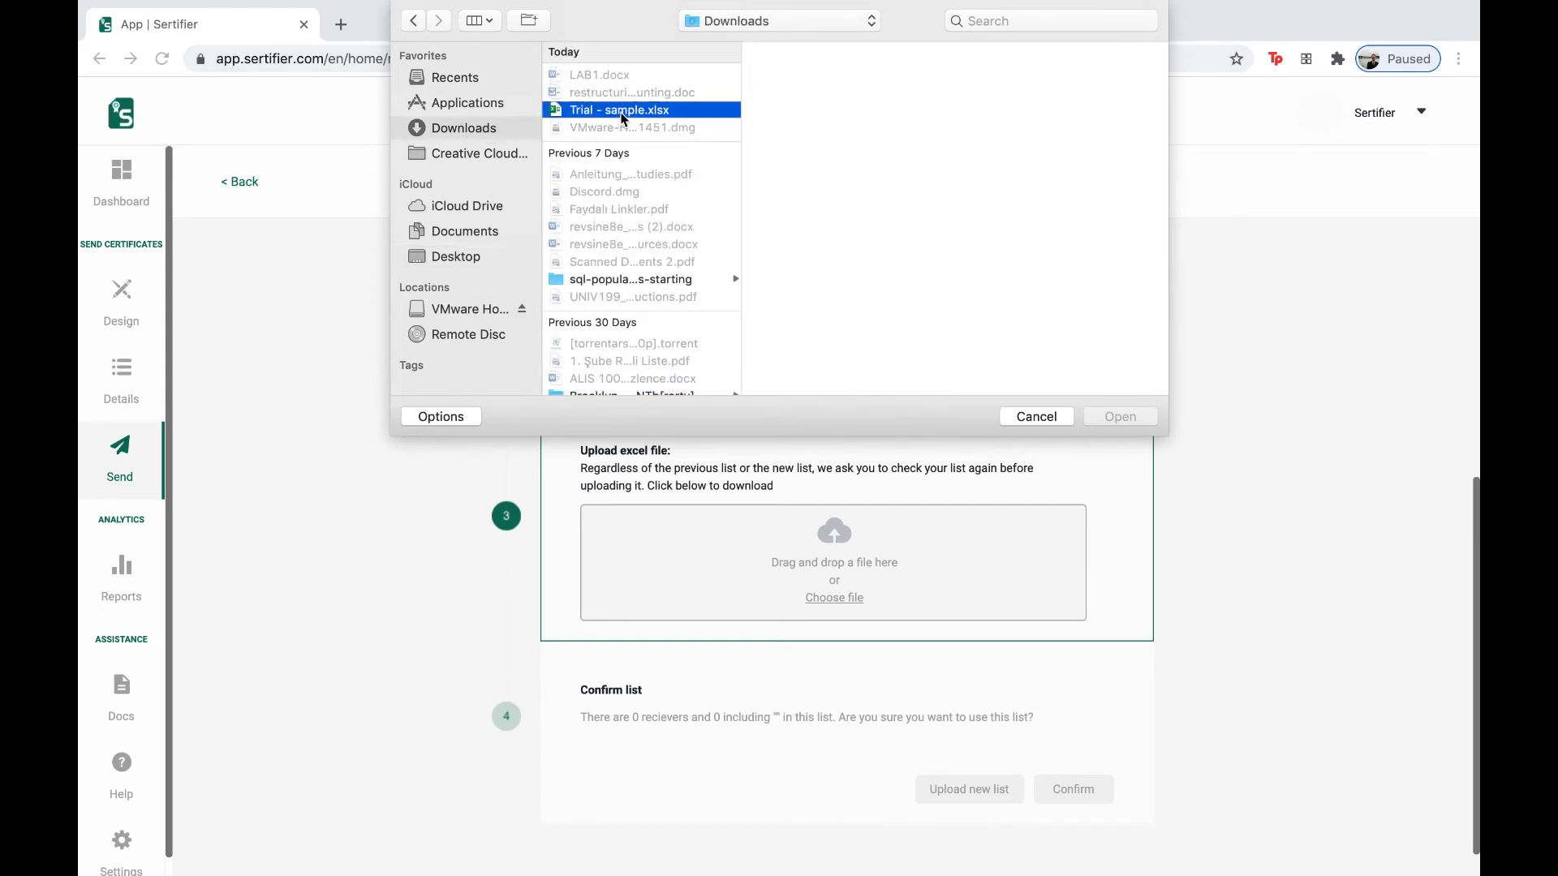
{"action": "left_click", "coordinate": [1134, 416]}
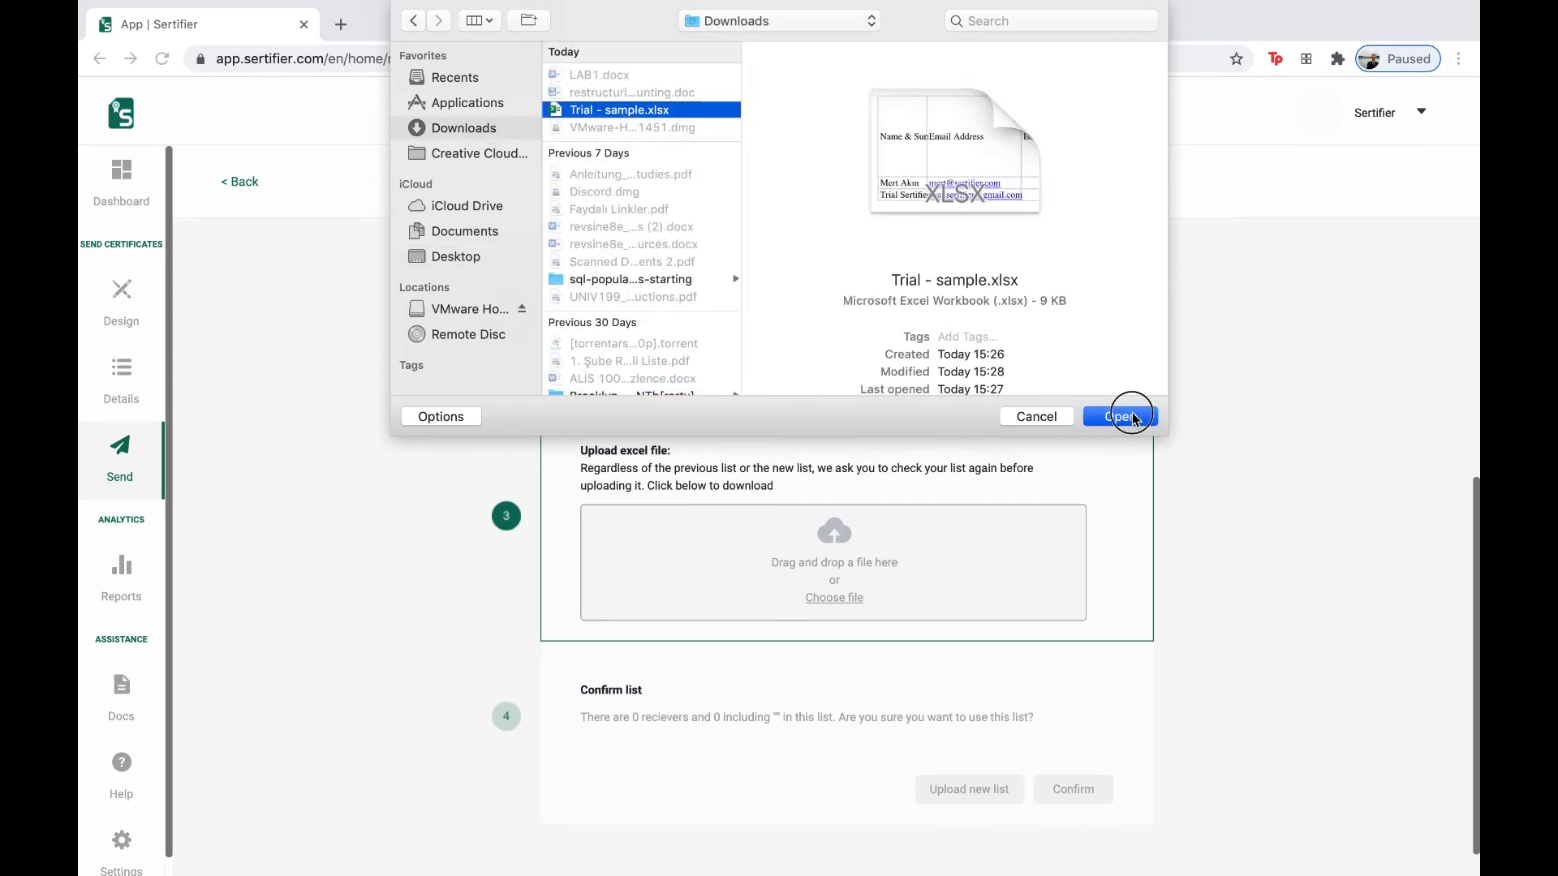
{"action": "left_click", "coordinate": [1057, 563]}
{"action": "scroll", "coordinate": [1082, 602], "scroll_direction": "down", "scroll_amount": 1}
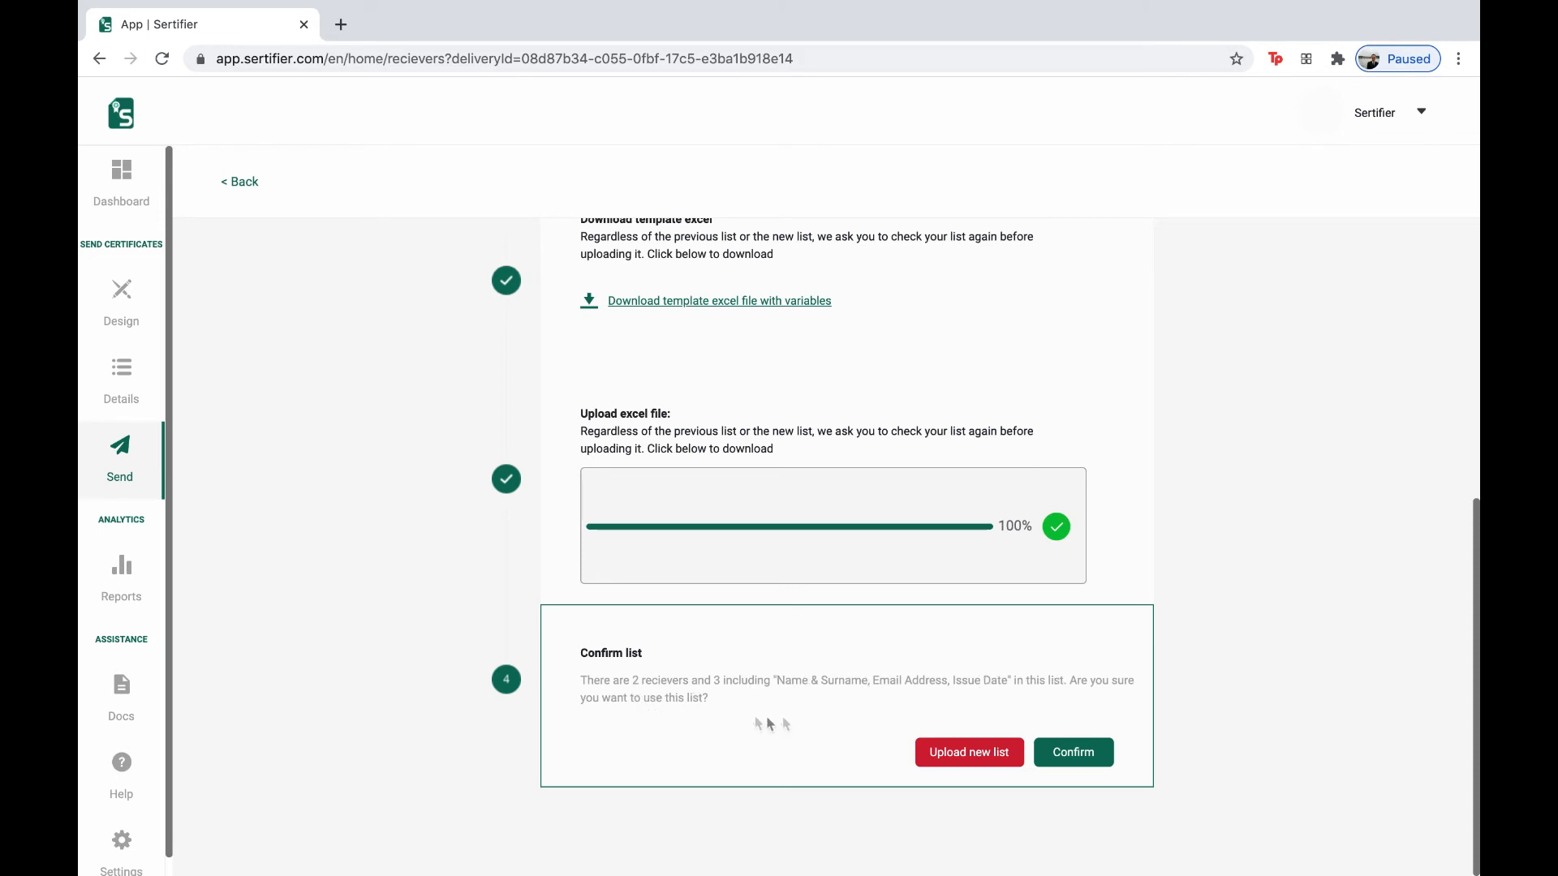
{"action": "left_click", "coordinate": [1062, 753]}
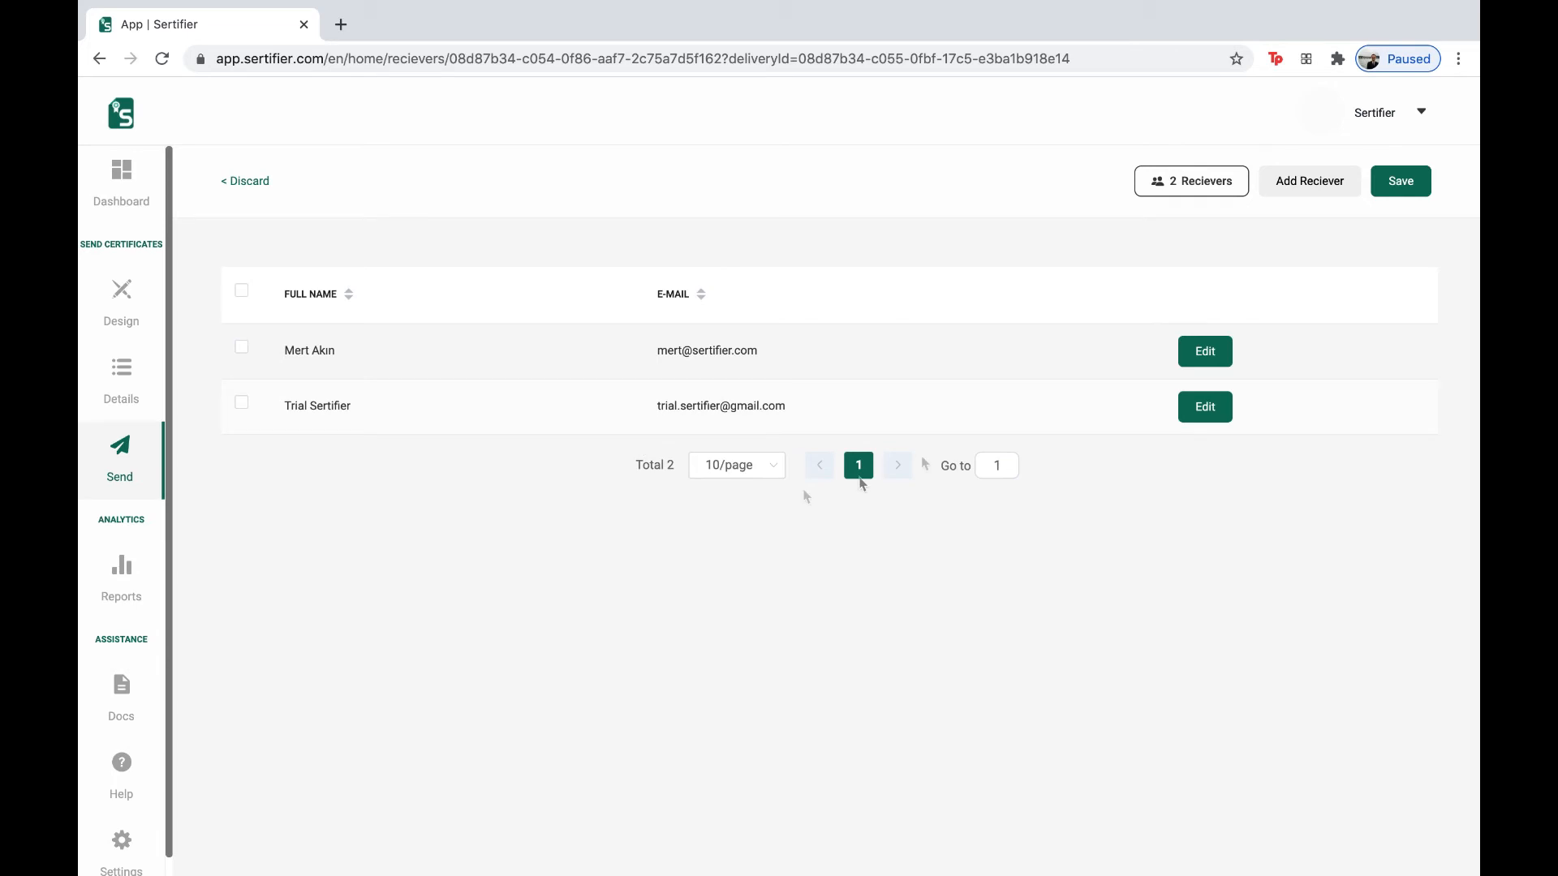
{"action": "left_click", "coordinate": [1409, 186]}
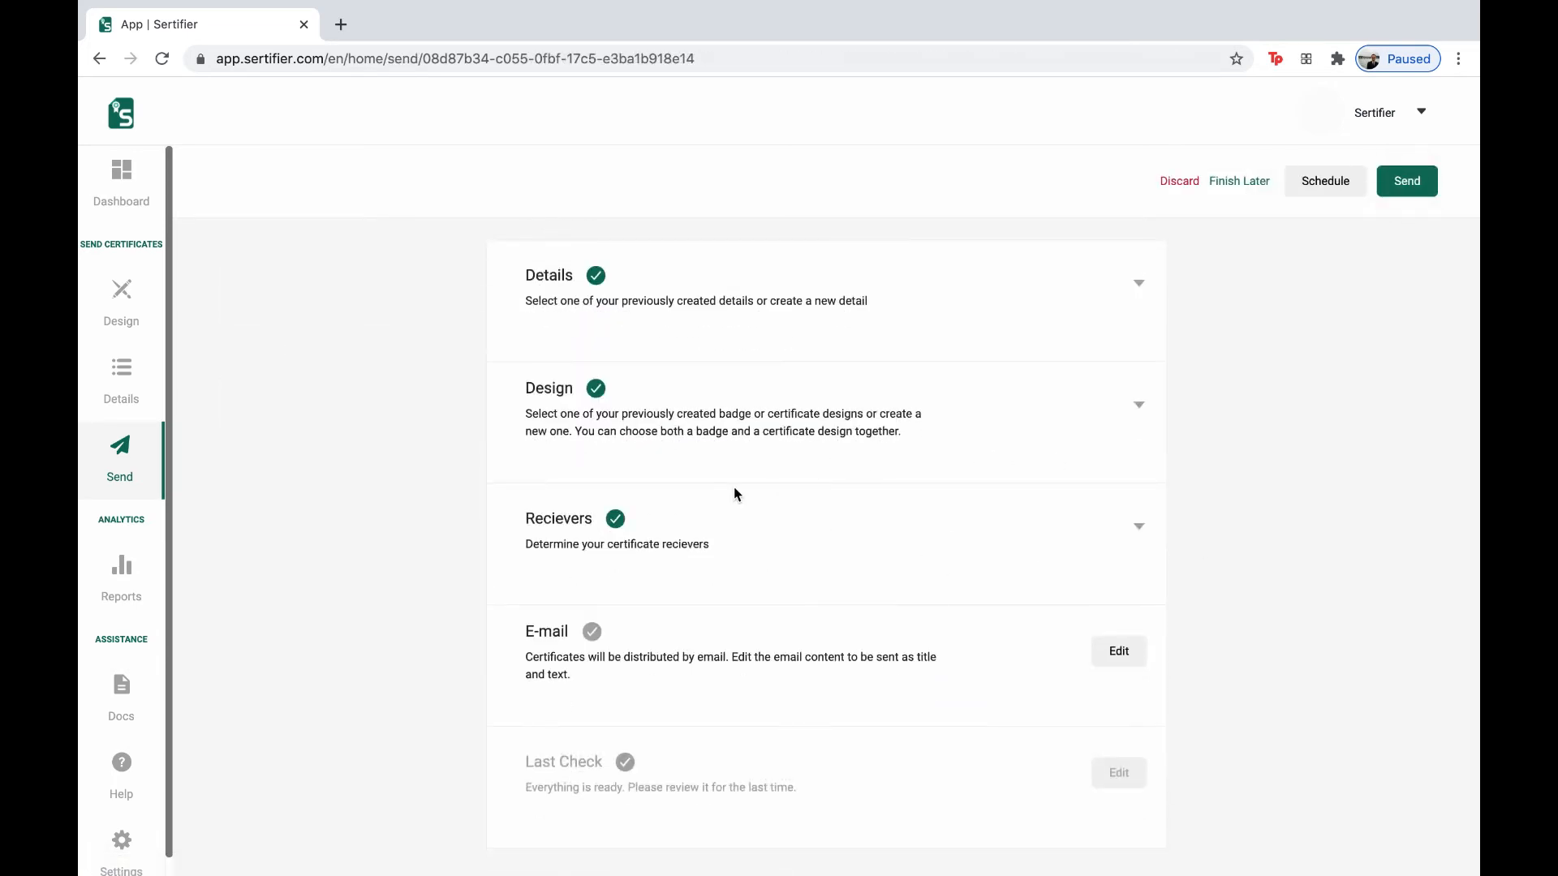
- Edit the e-mail subject to read 'Congrats! You've Got Certificate'
{"action": "scroll", "coordinate": [734, 487], "scroll_direction": "down", "scroll_amount": 1}
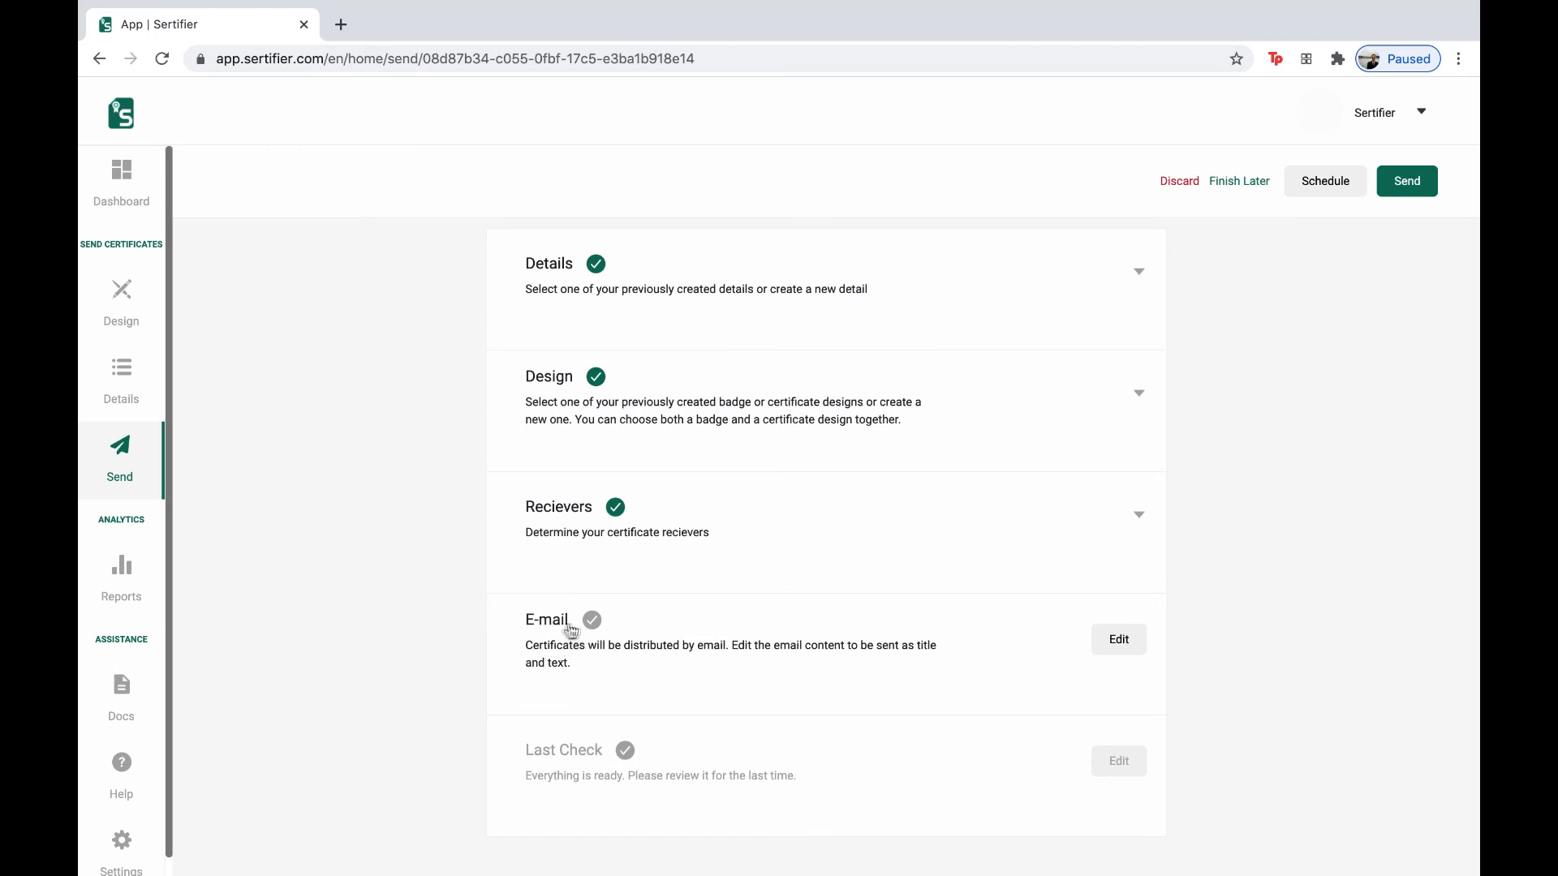
{"action": "left_click", "coordinate": [1119, 640]}
{"action": "scroll", "coordinate": [1012, 649], "scroll_direction": "down", "scroll_amount": 3}
{"action": "left_click", "coordinate": [859, 622]}
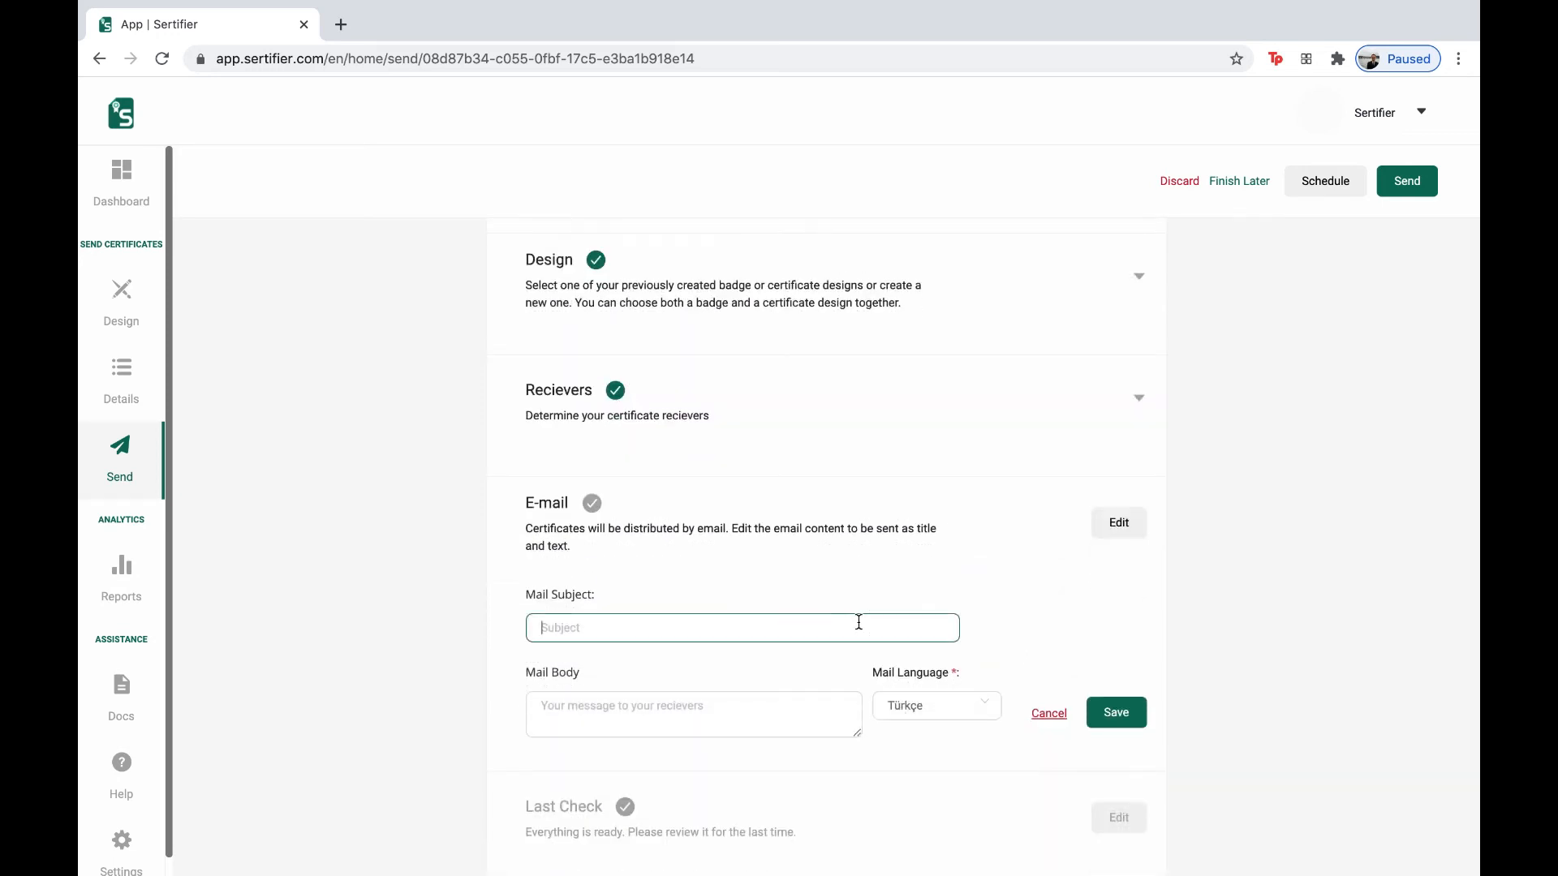
{"action": "left_click_drag", "start_coordinate": [591, 595], "coordinate": [525, 592]}
{"action": "left_click", "coordinate": [558, 619]}
{"action": "type", "text": "C"}
{"action": "left_click", "coordinate": [635, 628]}
{"action": "key", "text": "BackSpace"}
{"action": "type", "text": "G"}
- Write the body 'We are proud to represent this certificate of achievement', choose English, and save
{"action": "left_click", "coordinate": [635, 695]}
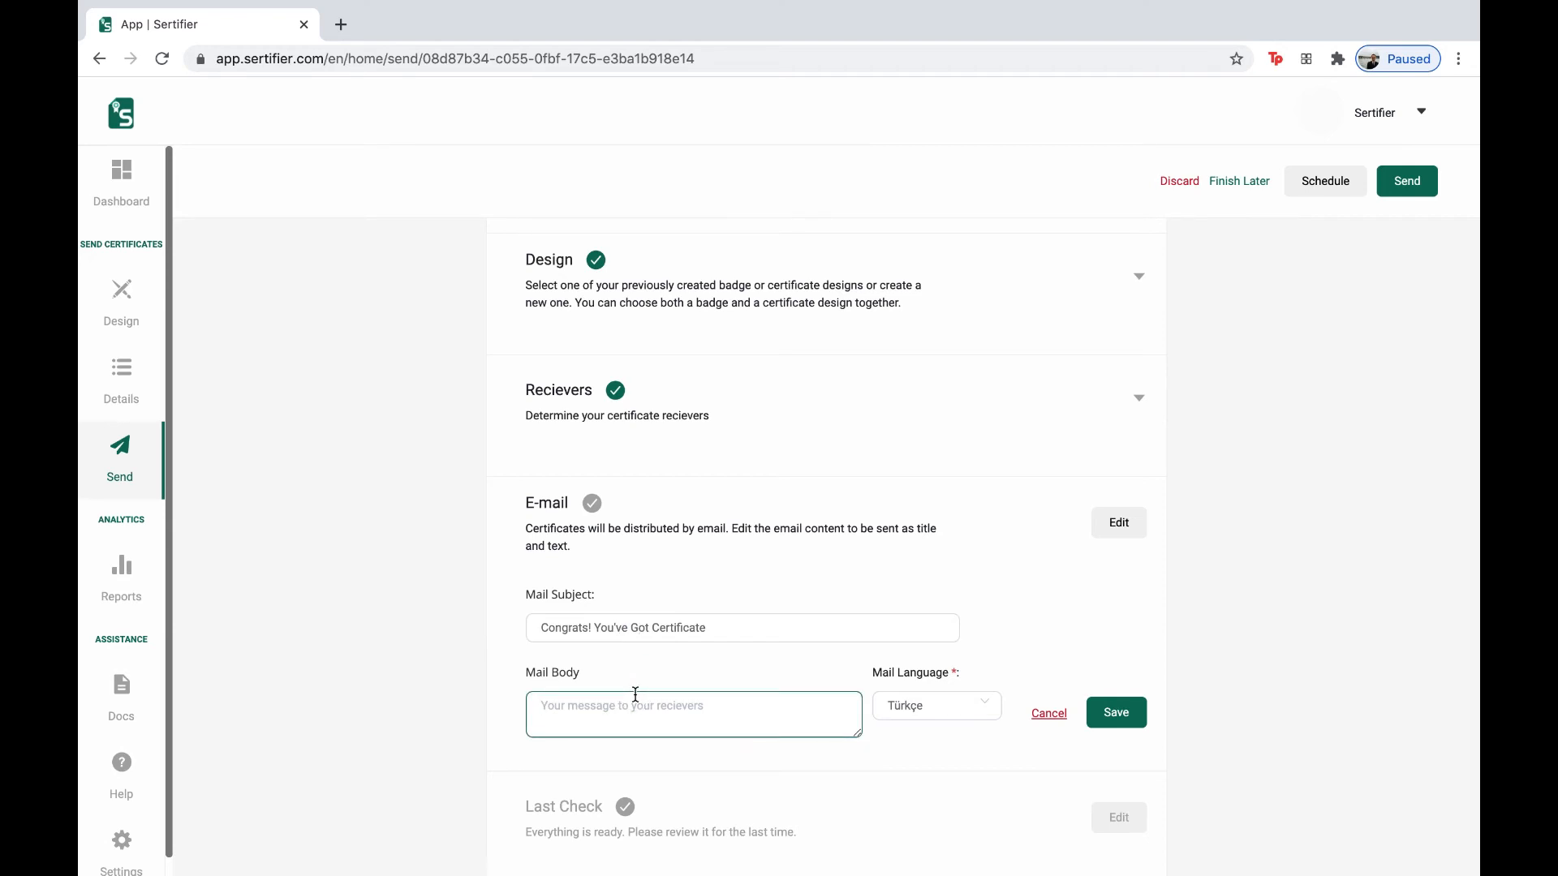
{"action": "type", "text": "We are proud to represent this certificate of achievment"}
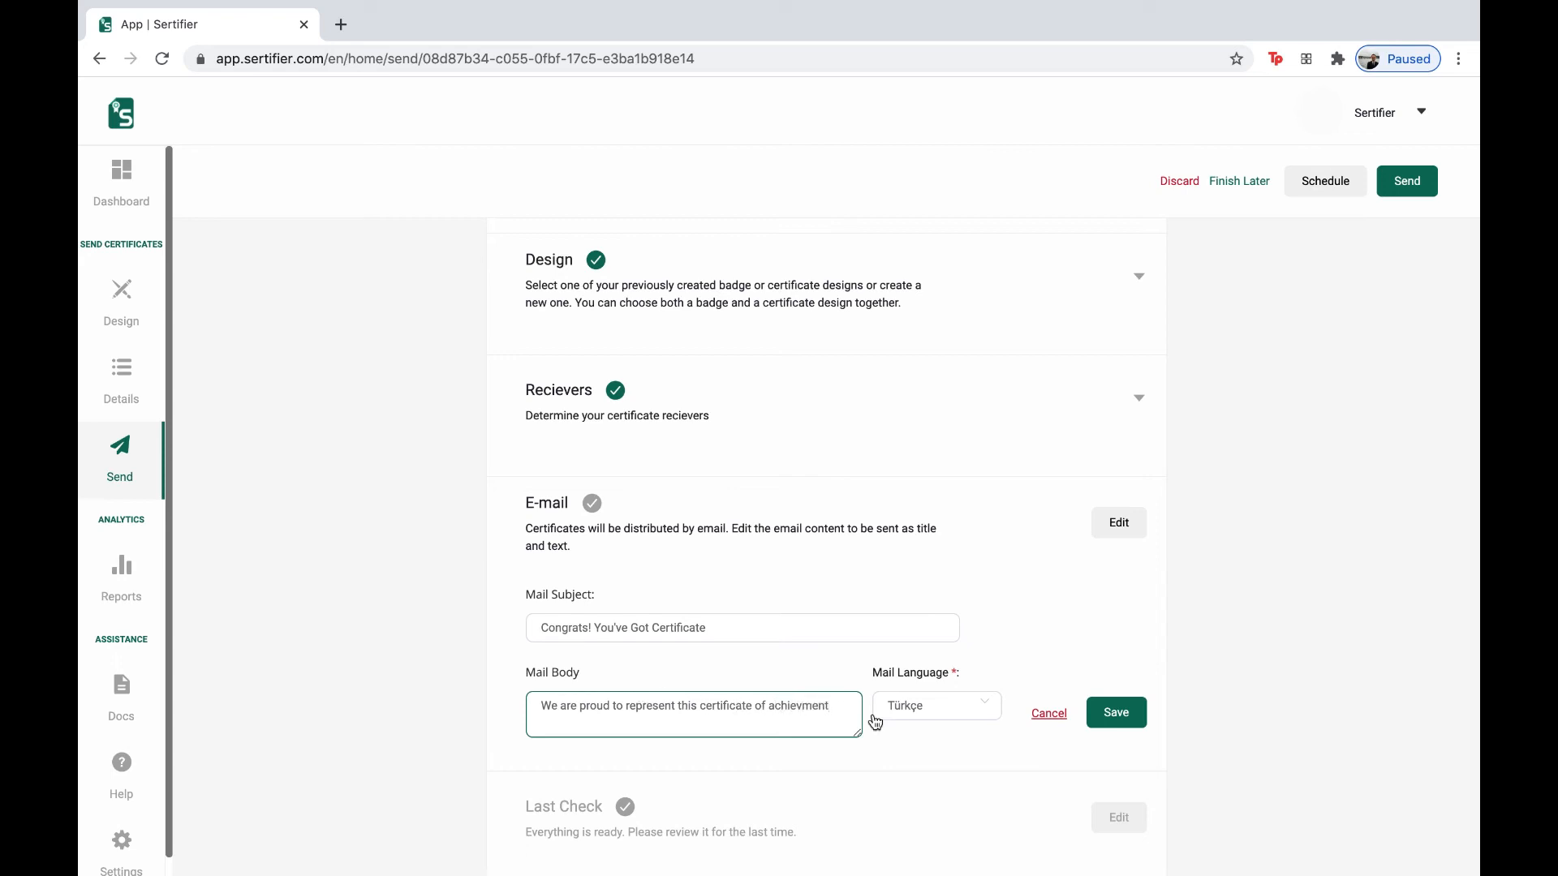
{"action": "left_click", "coordinate": [804, 711]}
{"action": "type", "text": "e"}
{"action": "left_click", "coordinate": [842, 720]}
{"action": "left_click", "coordinate": [934, 719]}
{"action": "left_click", "coordinate": [931, 785]}
{"action": "scroll", "coordinate": [973, 758], "scroll_direction": "down", "scroll_amount": 1}
{"action": "left_click", "coordinate": [1120, 665]}
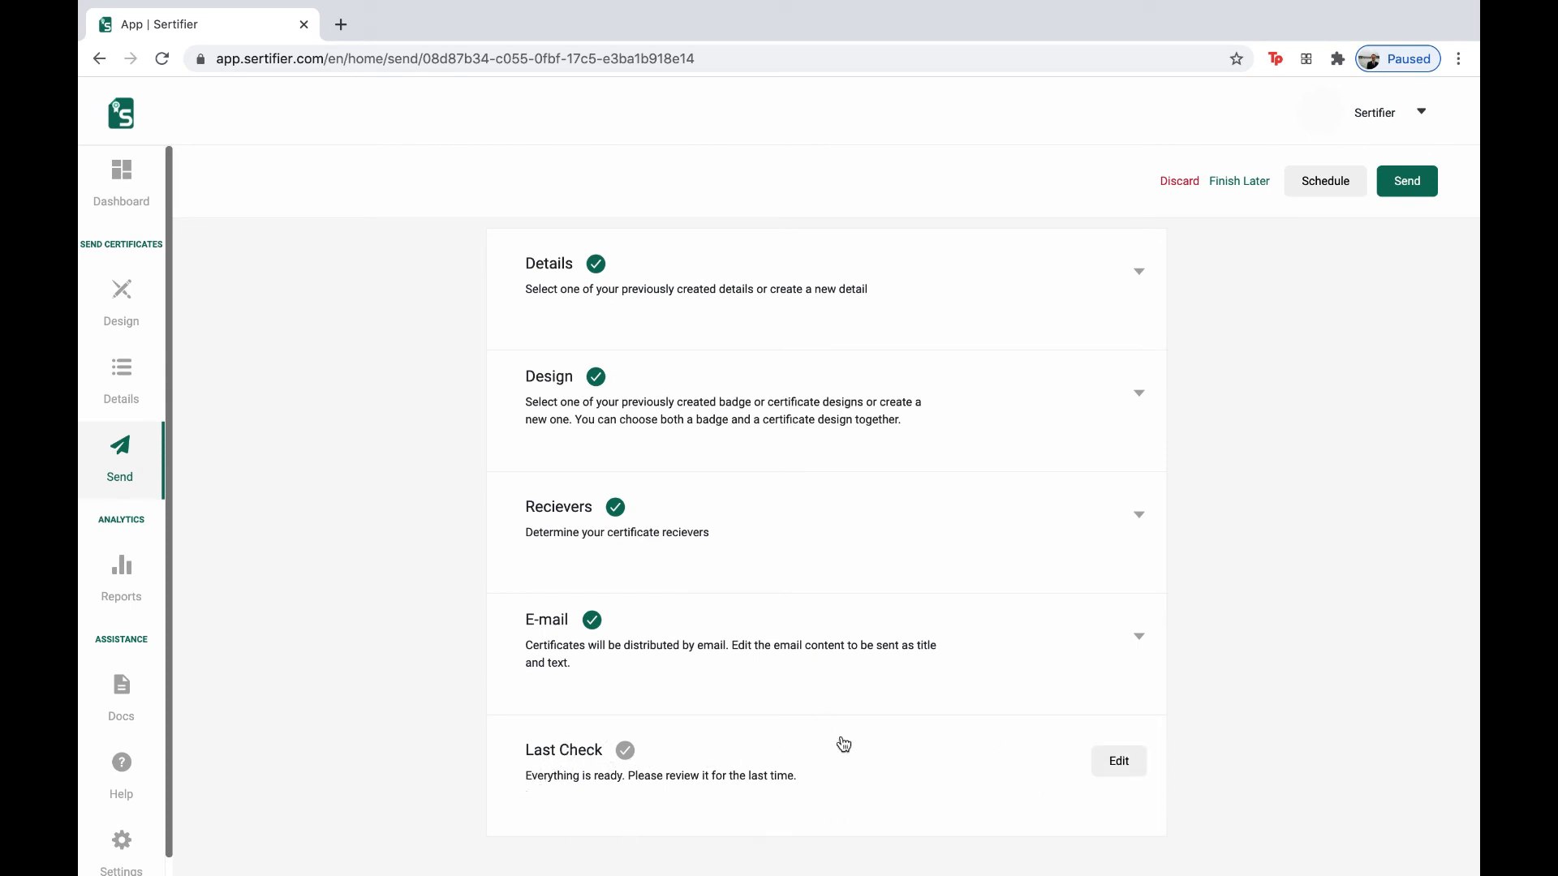
- Expand Last Check and review the Trial issue's certificate and e-mail preview summary
{"action": "left_click", "coordinate": [1115, 759]}
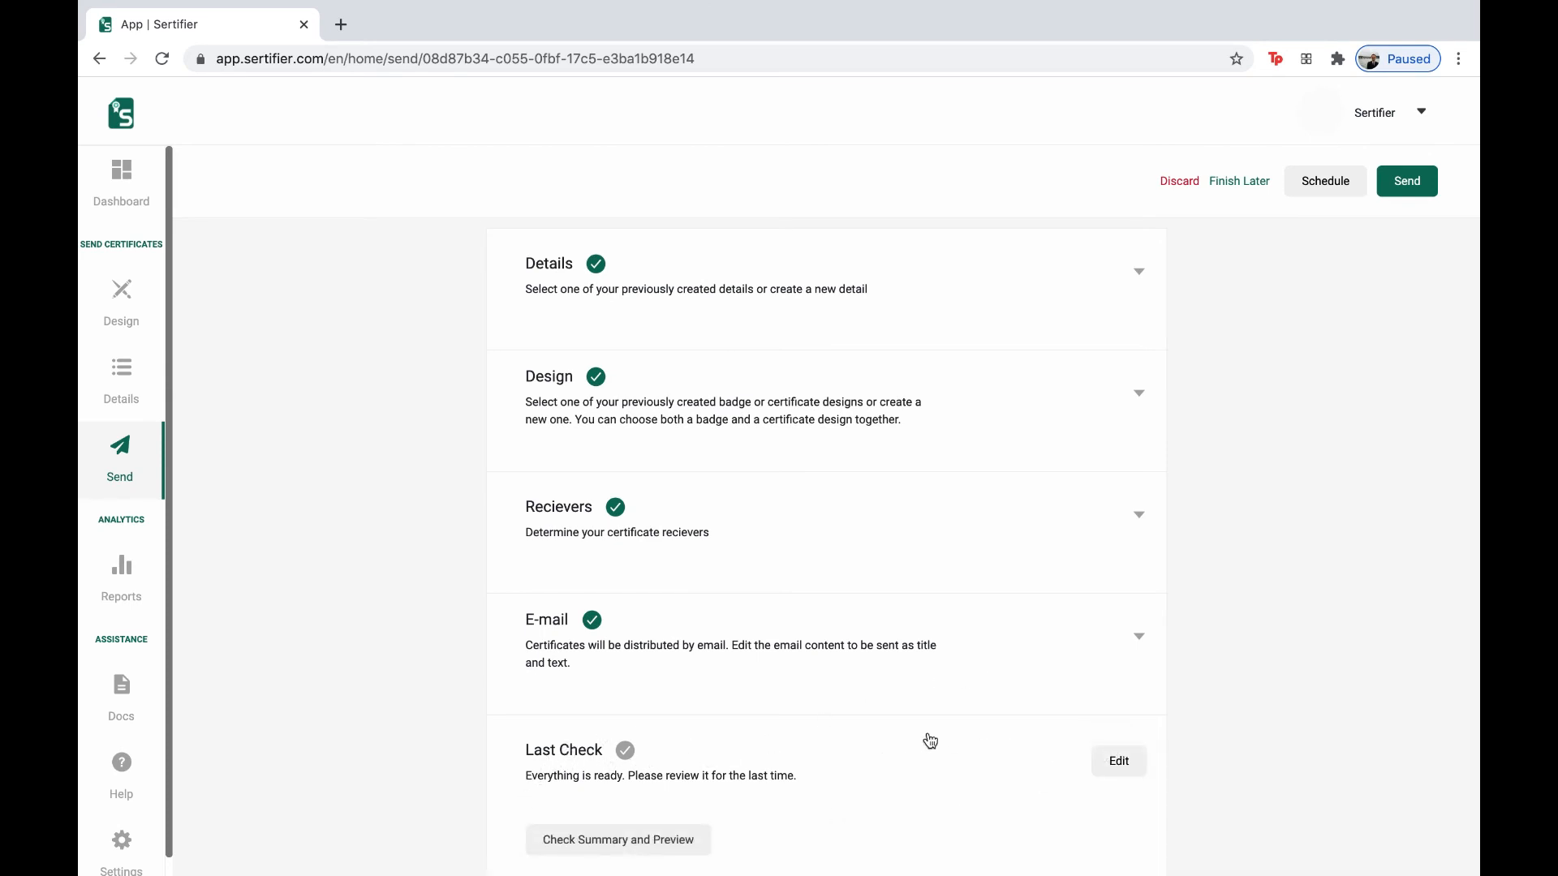
{"action": "scroll", "coordinate": [928, 740], "scroll_direction": "down", "scroll_amount": 1}
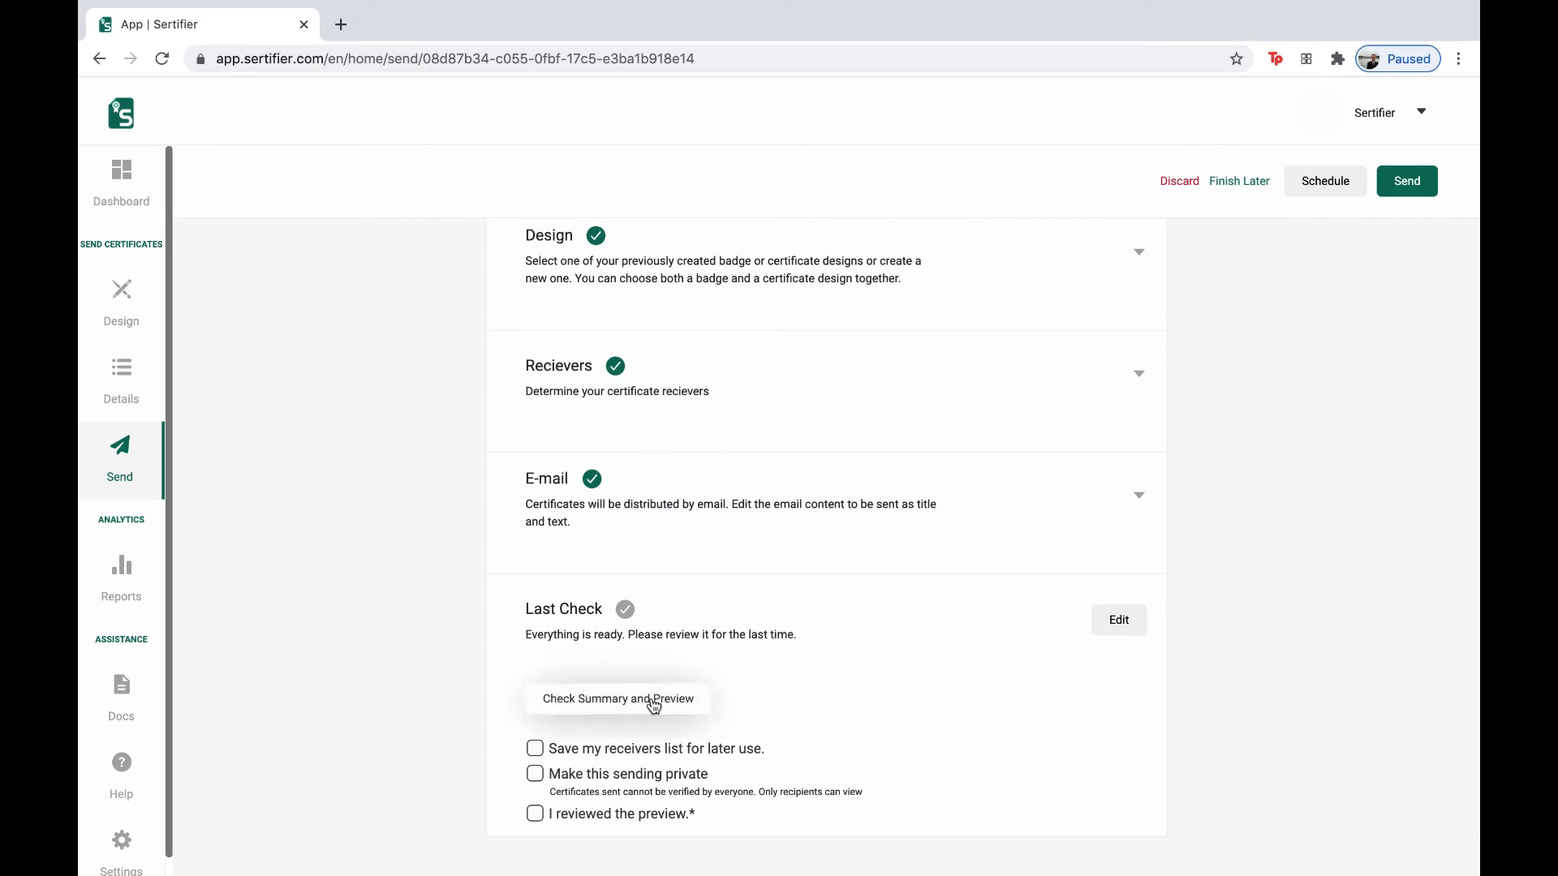
{"action": "left_click", "coordinate": [626, 709]}
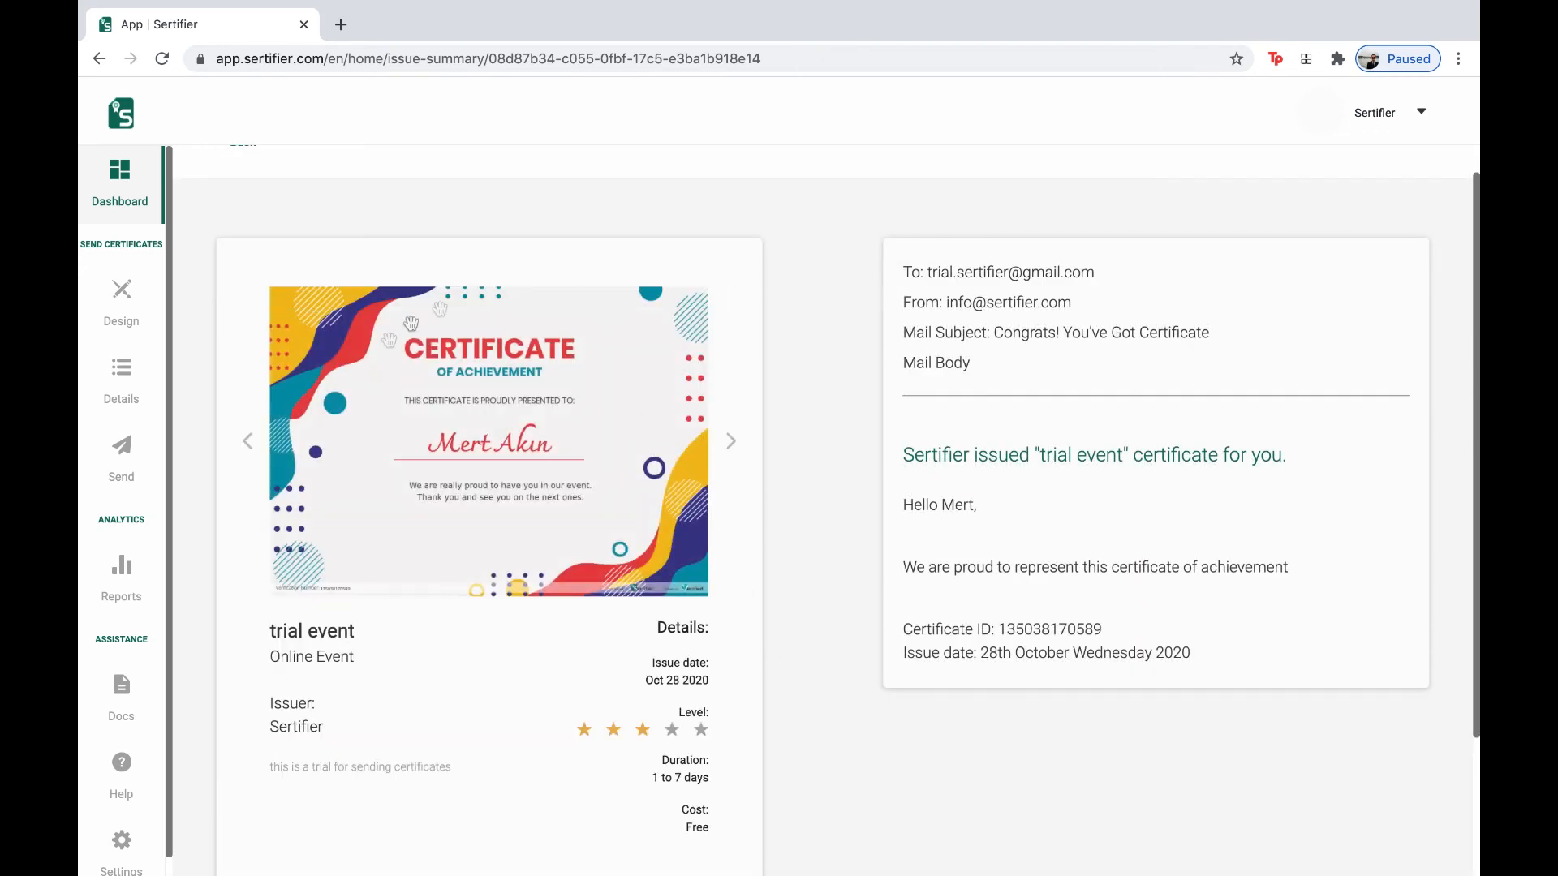
{"action": "scroll", "coordinate": [473, 529], "scroll_direction": "down", "scroll_amount": 2}
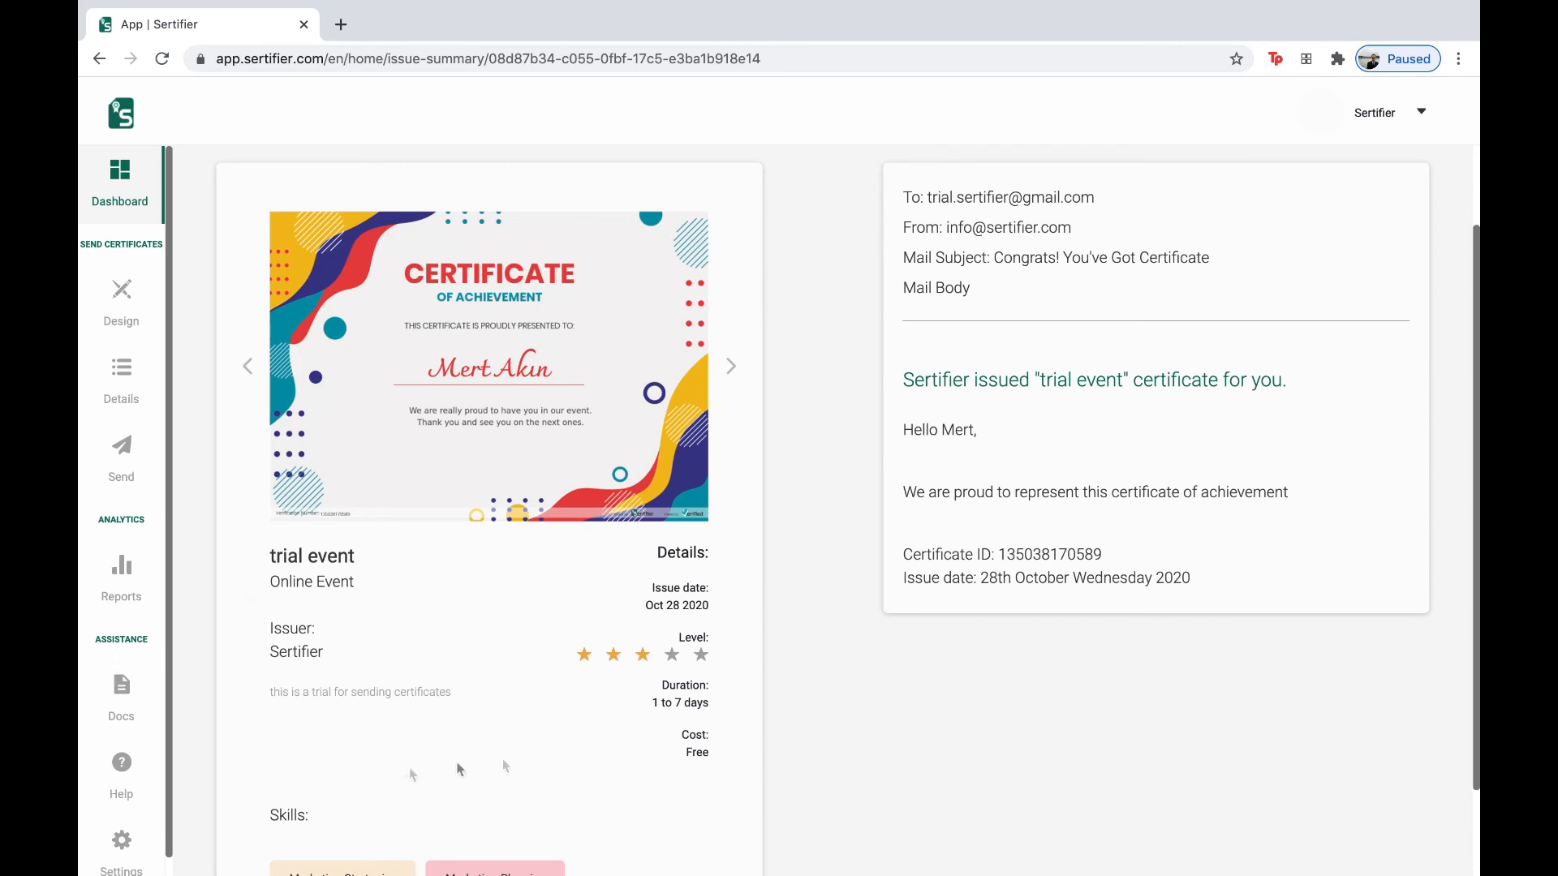
{"action": "scroll", "coordinate": [416, 608], "scroll_direction": "down", "scroll_amount": 4}
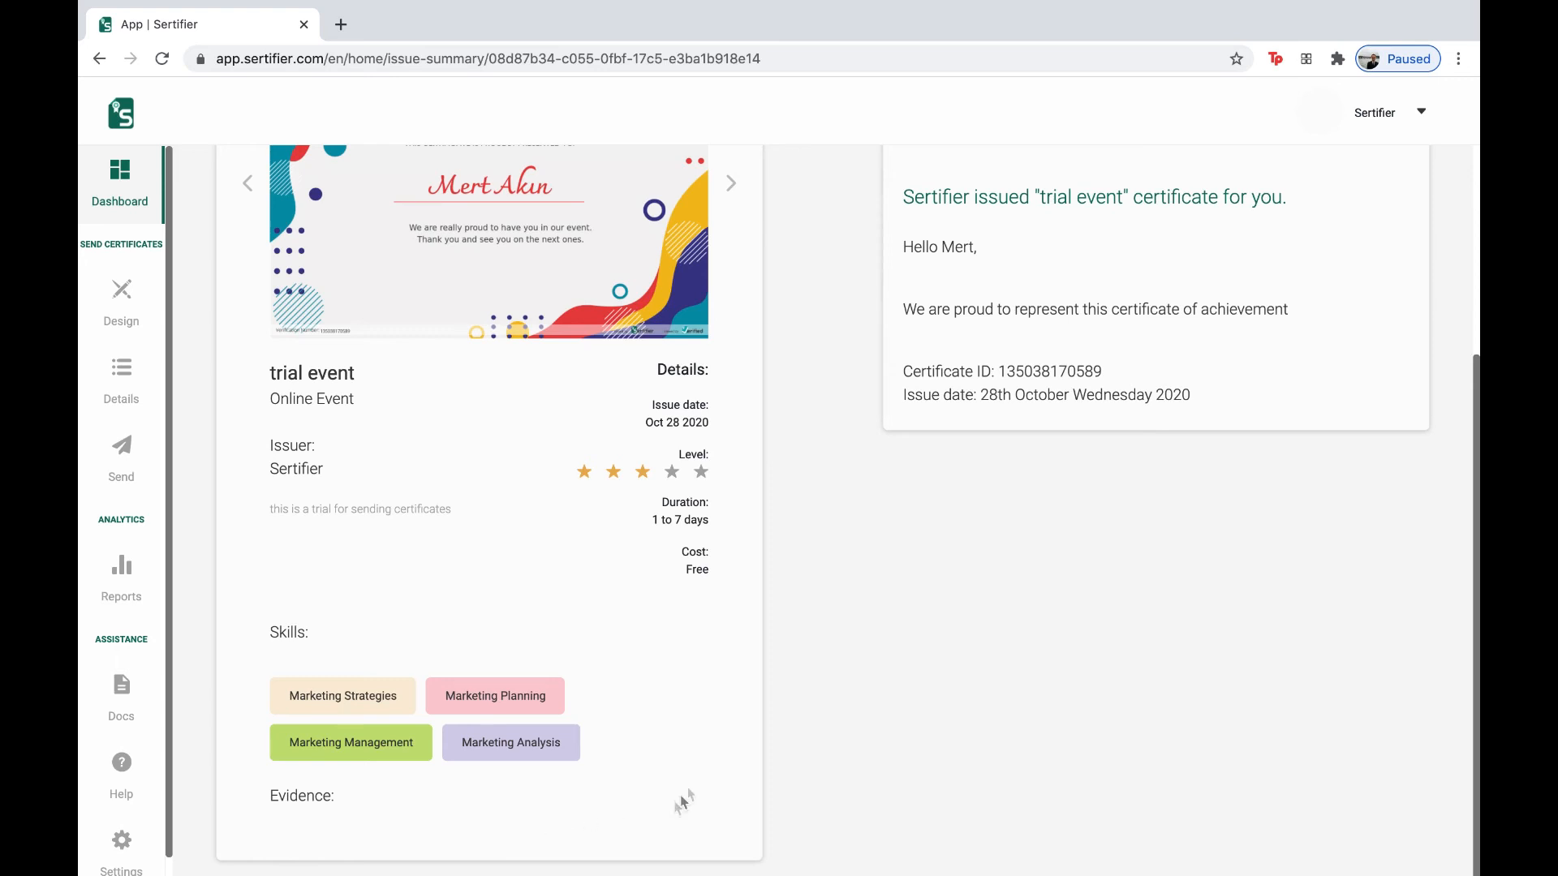
{"action": "scroll", "coordinate": [703, 779], "scroll_direction": "up", "scroll_amount": 2}
{"action": "scroll", "coordinate": [722, 754], "scroll_direction": "up", "scroll_amount": 3}
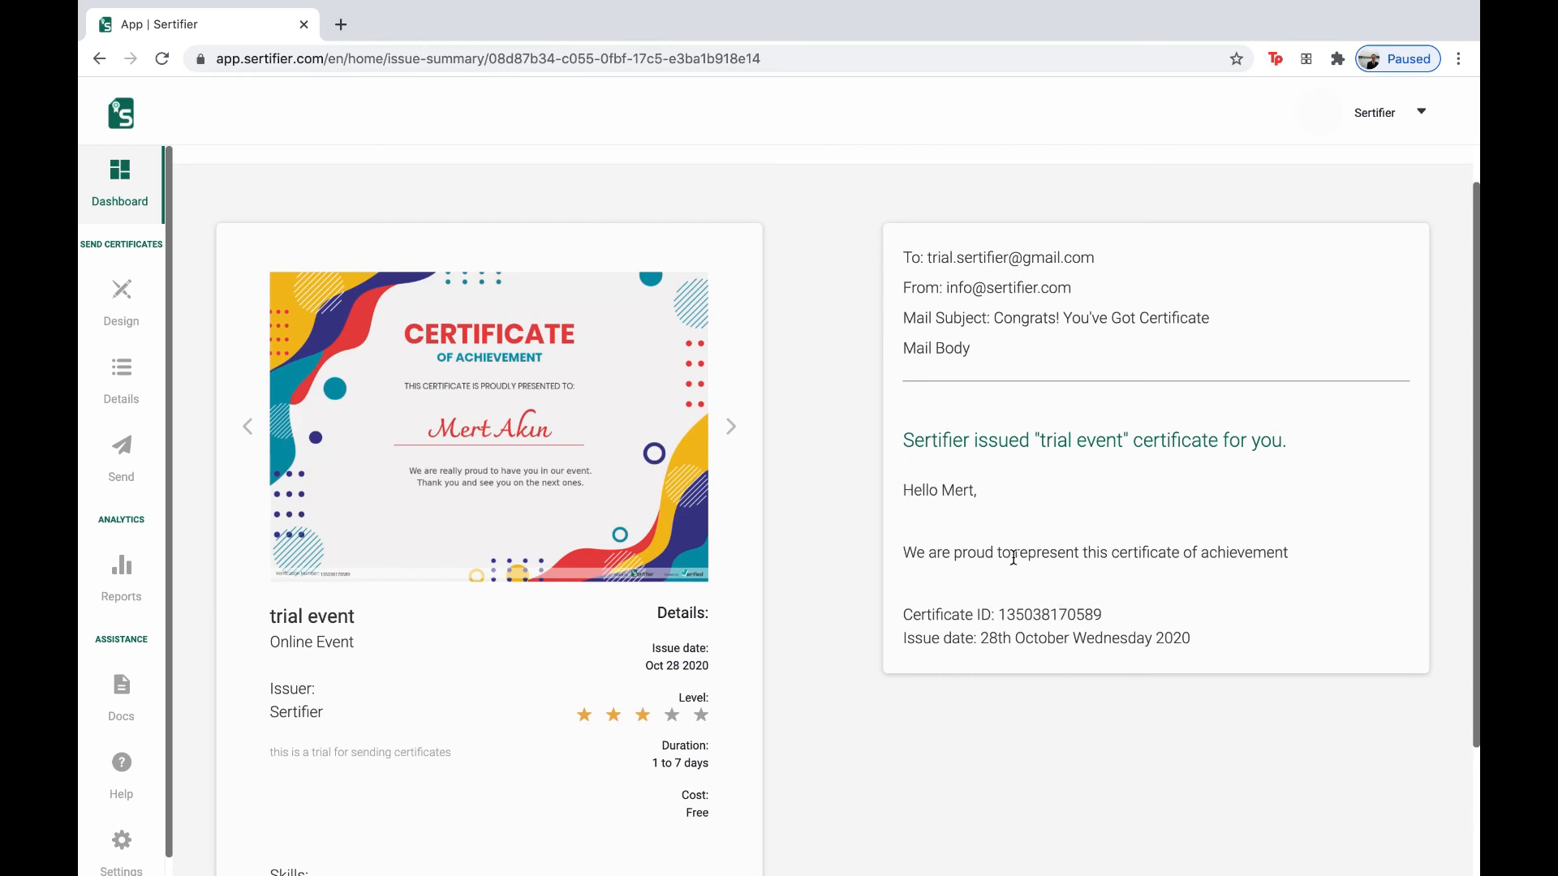
{"action": "scroll", "coordinate": [1013, 558], "scroll_direction": "up", "scroll_amount": 1}
{"action": "scroll", "coordinate": [990, 551], "scroll_direction": "down", "scroll_amount": 1}
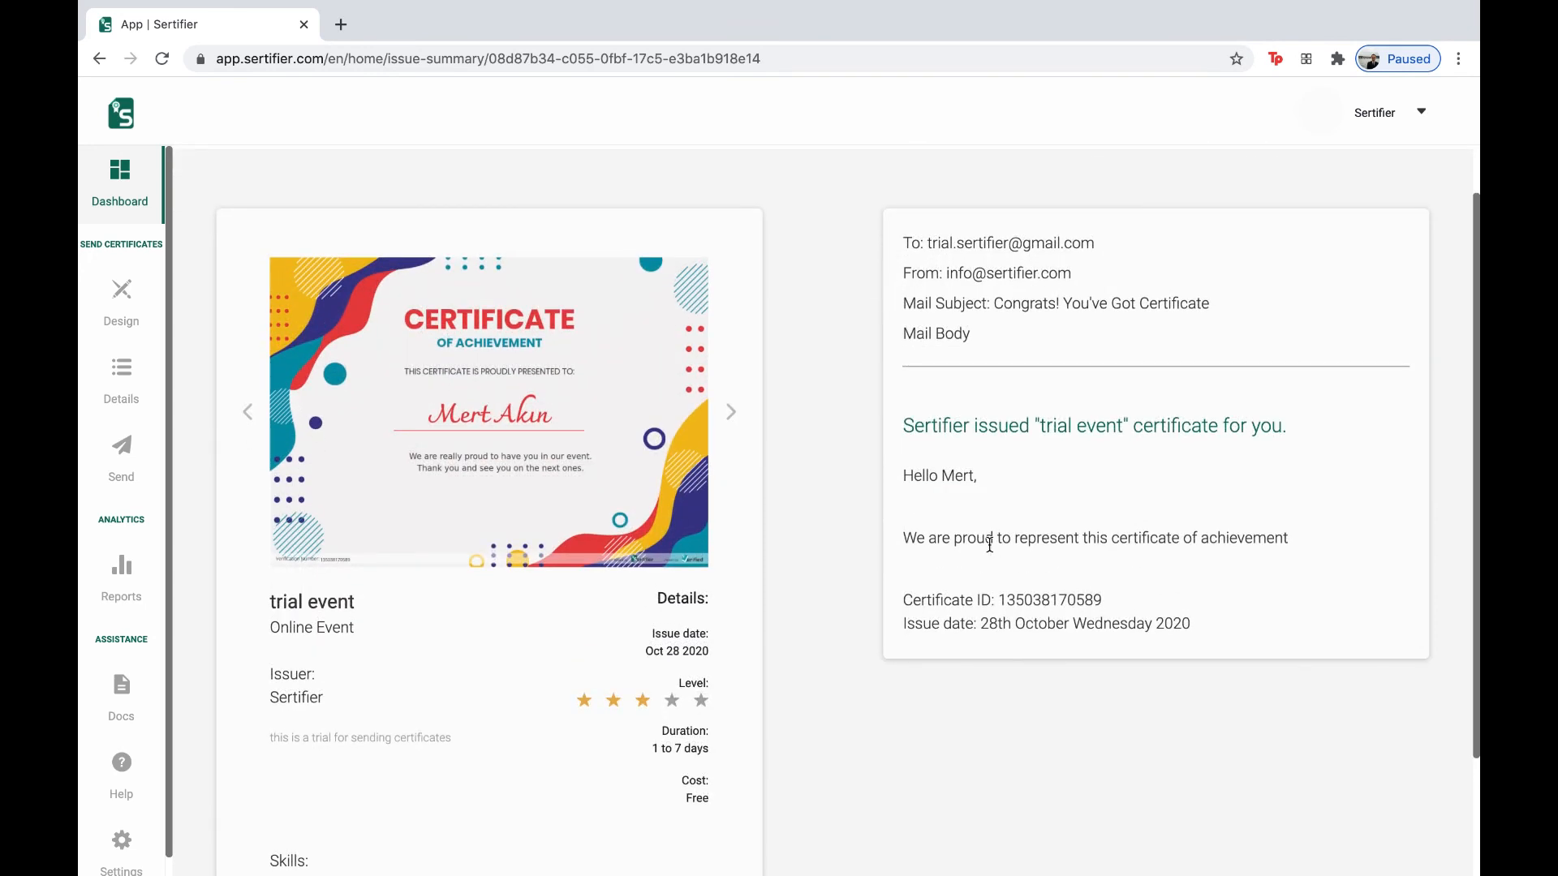
{"action": "scroll", "coordinate": [990, 562], "scroll_direction": "up", "scroll_amount": 1}
{"action": "scroll", "coordinate": [989, 562], "scroll_direction": "down", "scroll_amount": 4}
{"action": "scroll", "coordinate": [989, 562], "scroll_direction": "up", "scroll_amount": 4}
- Back on the checklist, tick Save my receivers list and I reviewed the preview
{"action": "left_click", "coordinate": [240, 181]}
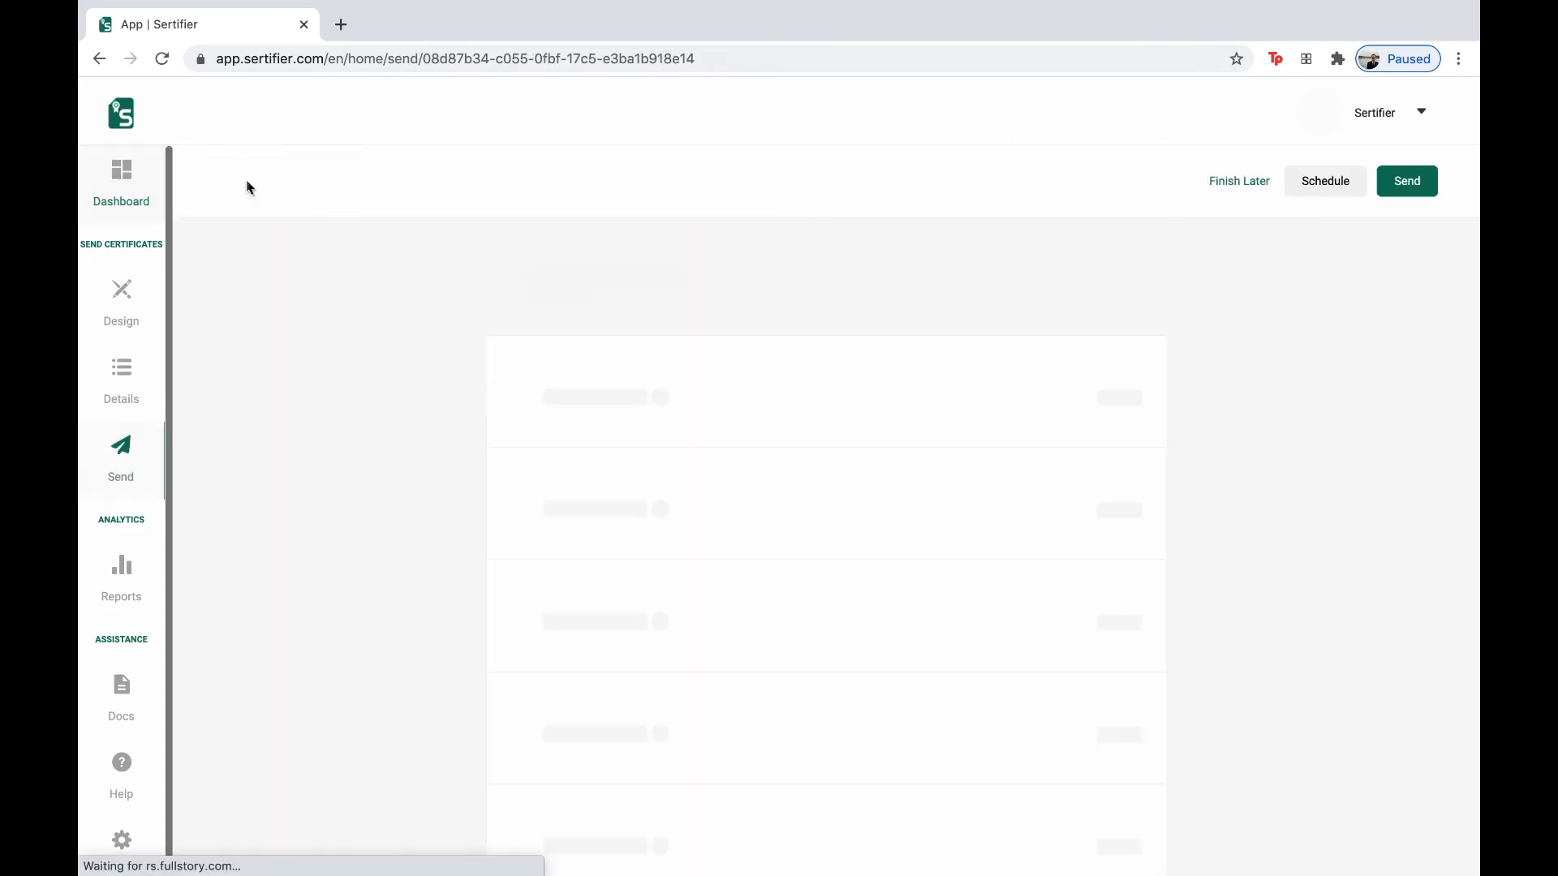
{"action": "scroll", "coordinate": [703, 574], "scroll_direction": "down", "scroll_amount": 2}
{"action": "left_click", "coordinate": [1123, 762]}
{"action": "scroll", "coordinate": [1043, 758], "scroll_direction": "down", "scroll_amount": 3}
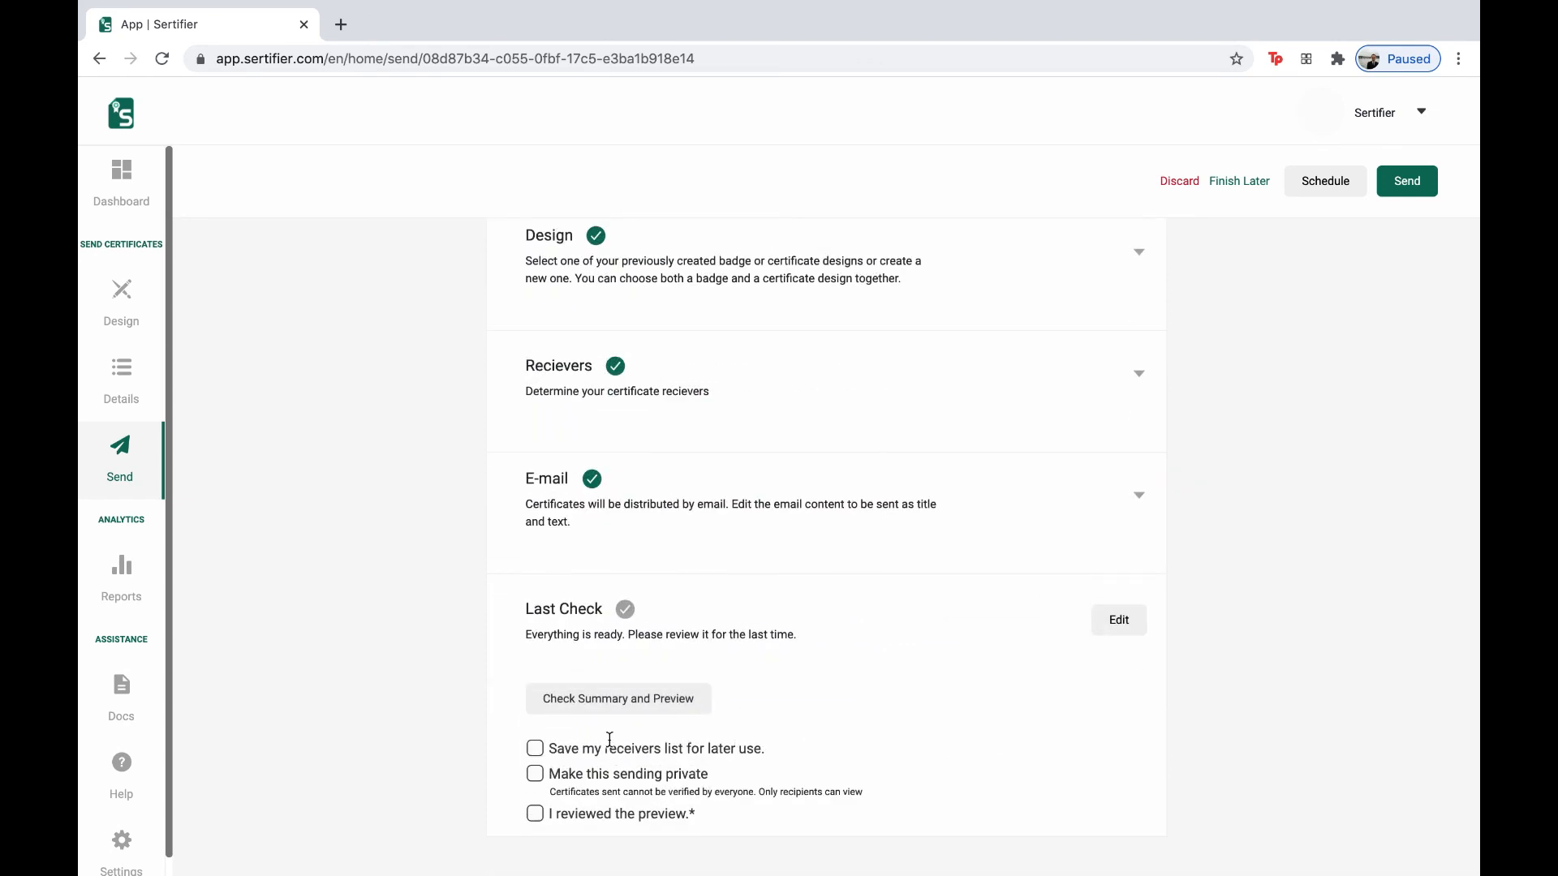
{"action": "left_click", "coordinate": [540, 752]}
{"action": "left_click", "coordinate": [535, 814]}
- Send the trial event certificates to the 2 recipients and confirm
{"action": "scroll", "coordinate": [869, 662], "scroll_direction": "up", "scroll_amount": 1}
{"action": "scroll", "coordinate": [868, 661], "scroll_direction": "down", "scroll_amount": 1}
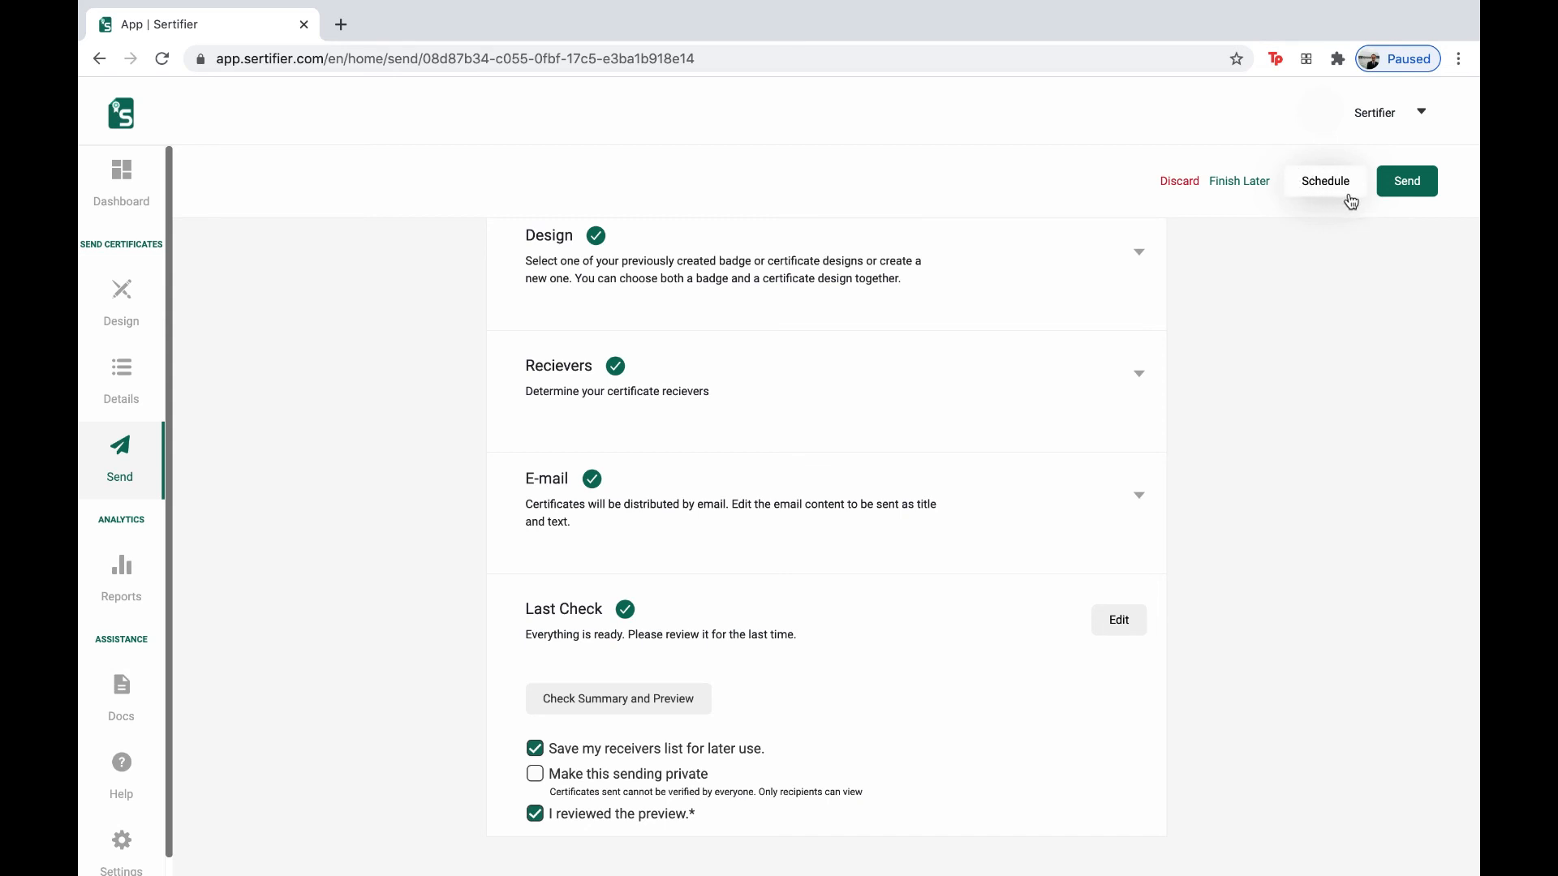
{"action": "left_click", "coordinate": [1412, 190]}
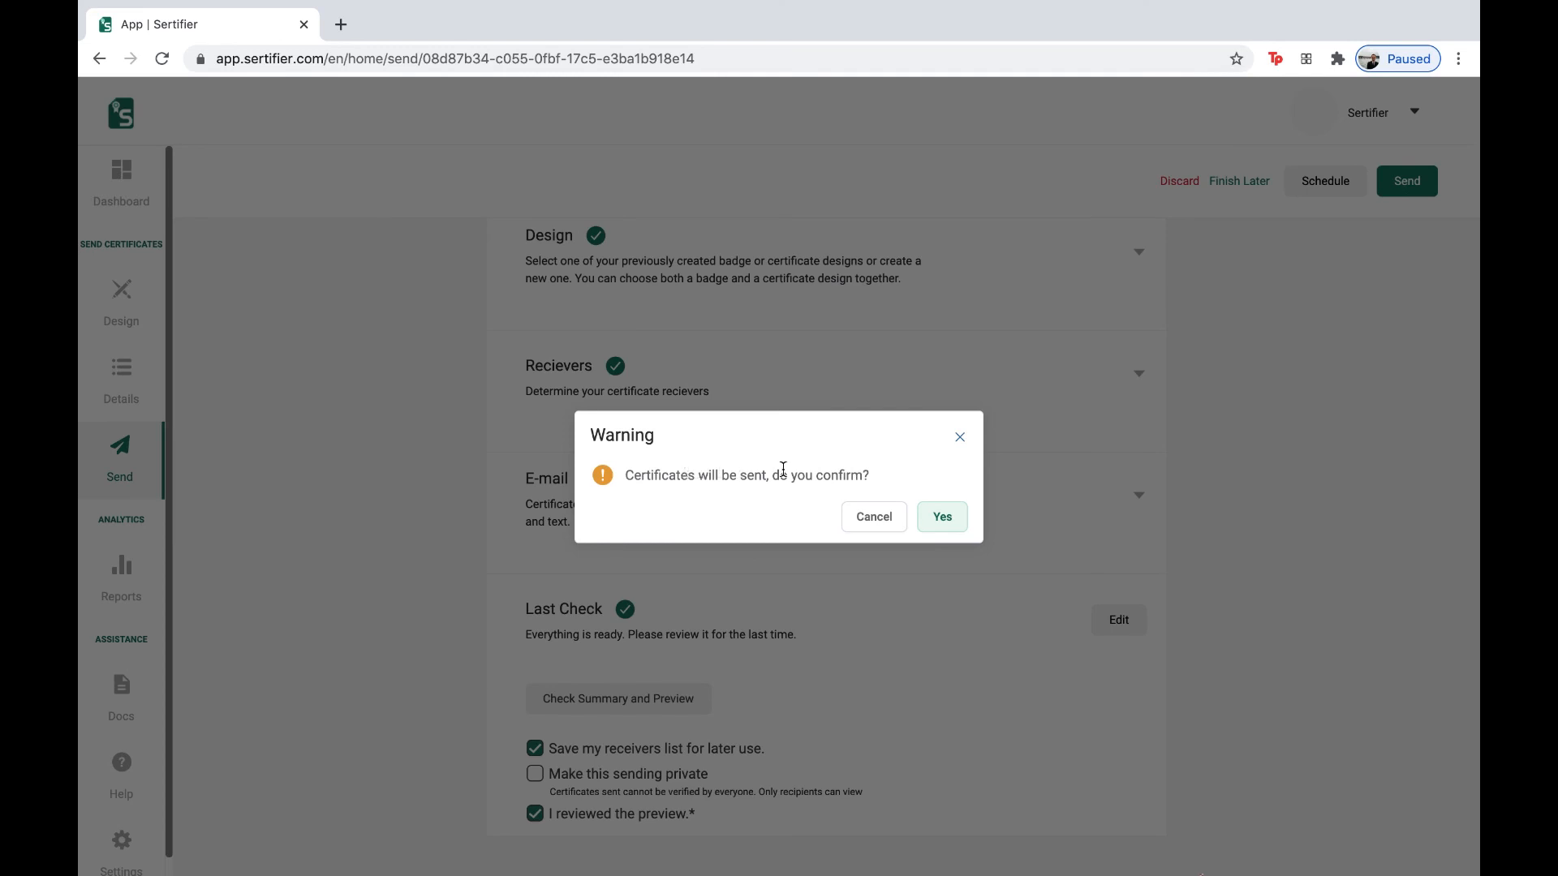
{"action": "left_click", "coordinate": [937, 523]}
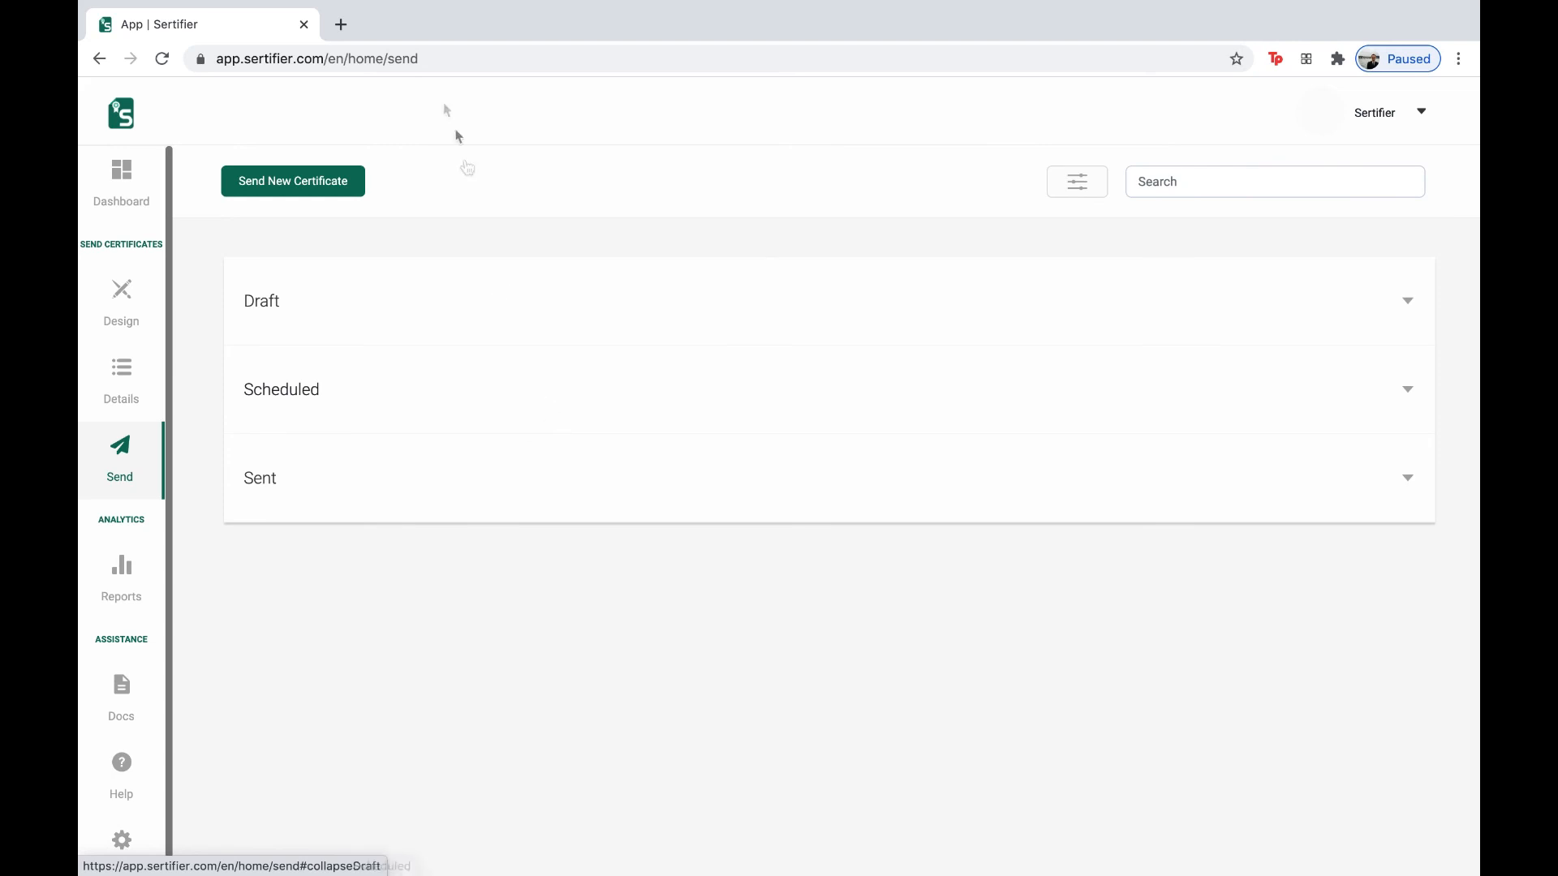
- In a new tab, refresh the Gmail inbox until the 'Congrats! You've Got Certificate' e-mail appears
{"action": "left_click", "coordinate": [343, 23]}
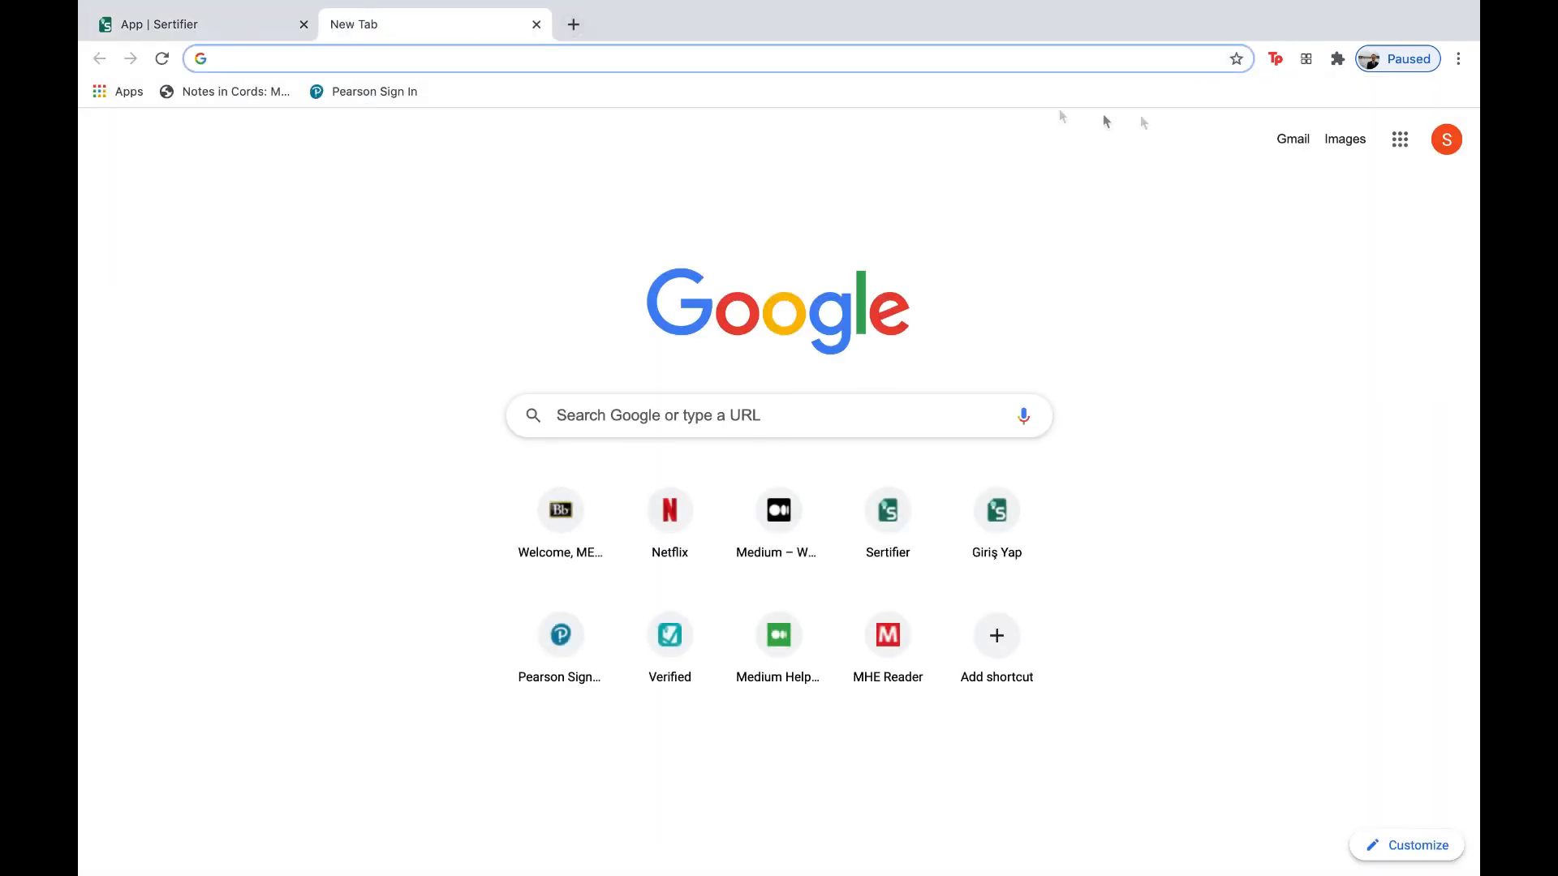
{"action": "left_click", "coordinate": [1288, 138]}
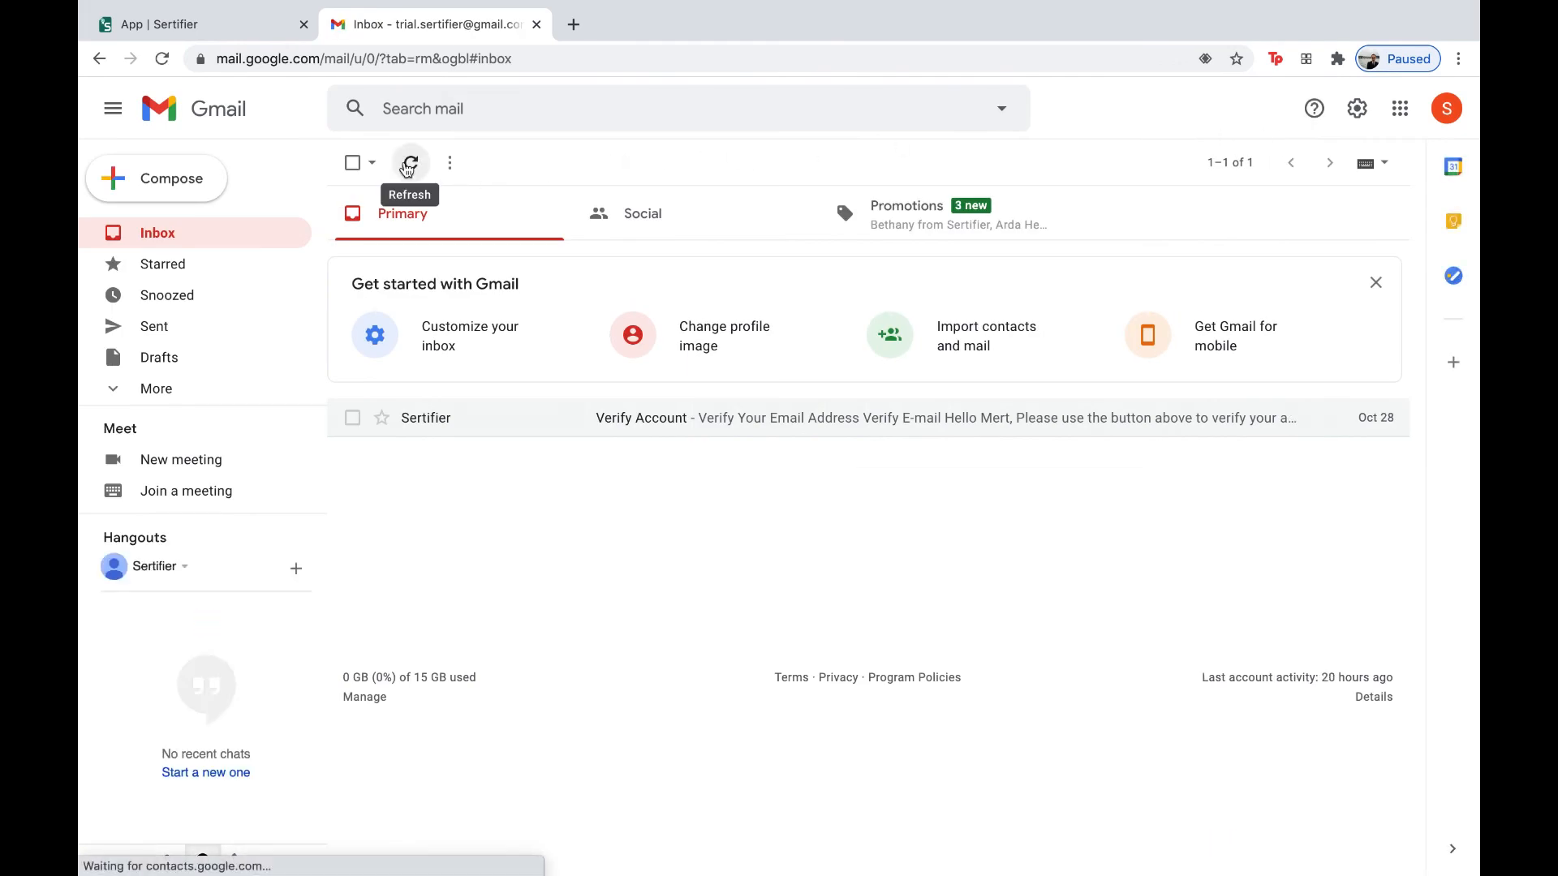
{"action": "left_click", "coordinate": [408, 166]}
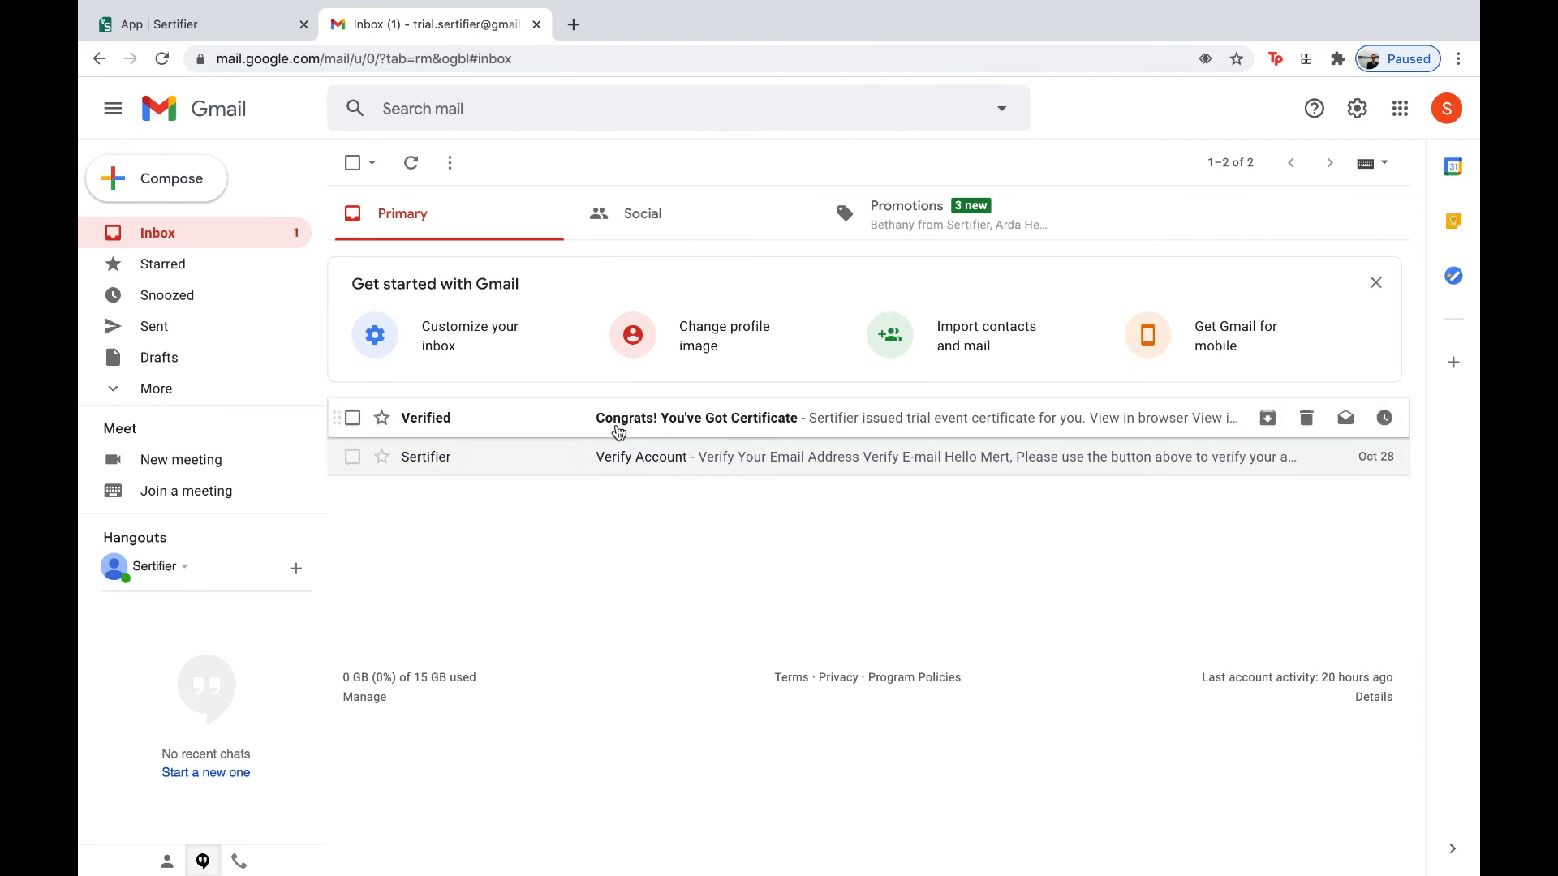
{"action": "mouse_move", "coordinate": [426, 426]}
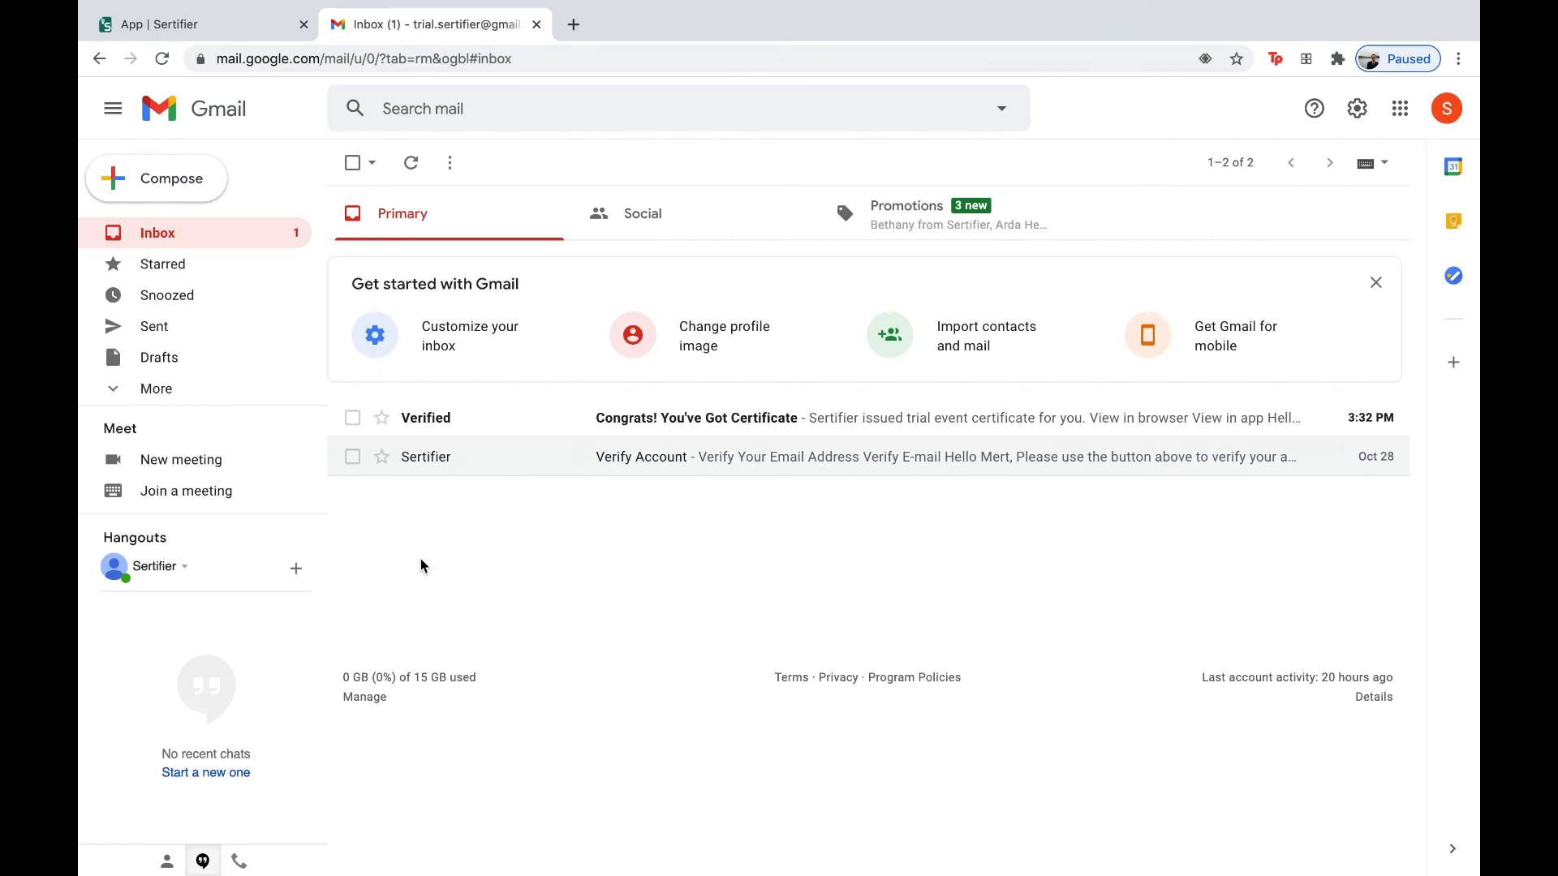
- Open the 'Congrats! You've Got Certificate' e-mail and check its certificate ID and issue date
{"action": "left_click", "coordinate": [670, 417]}
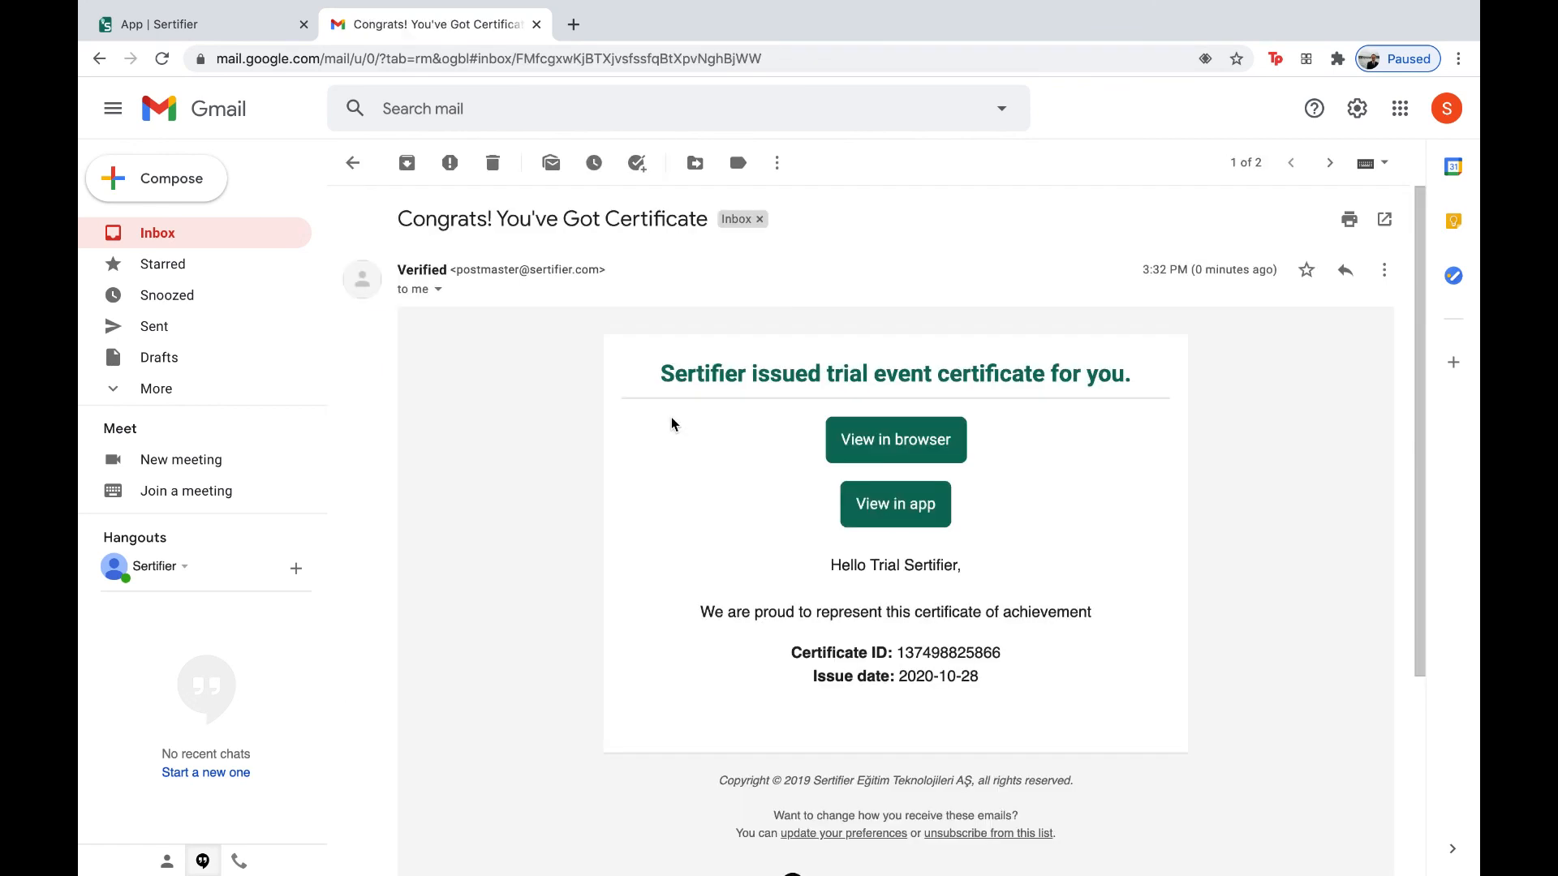
{"action": "scroll", "coordinate": [654, 491], "scroll_direction": "down", "scroll_amount": 1}
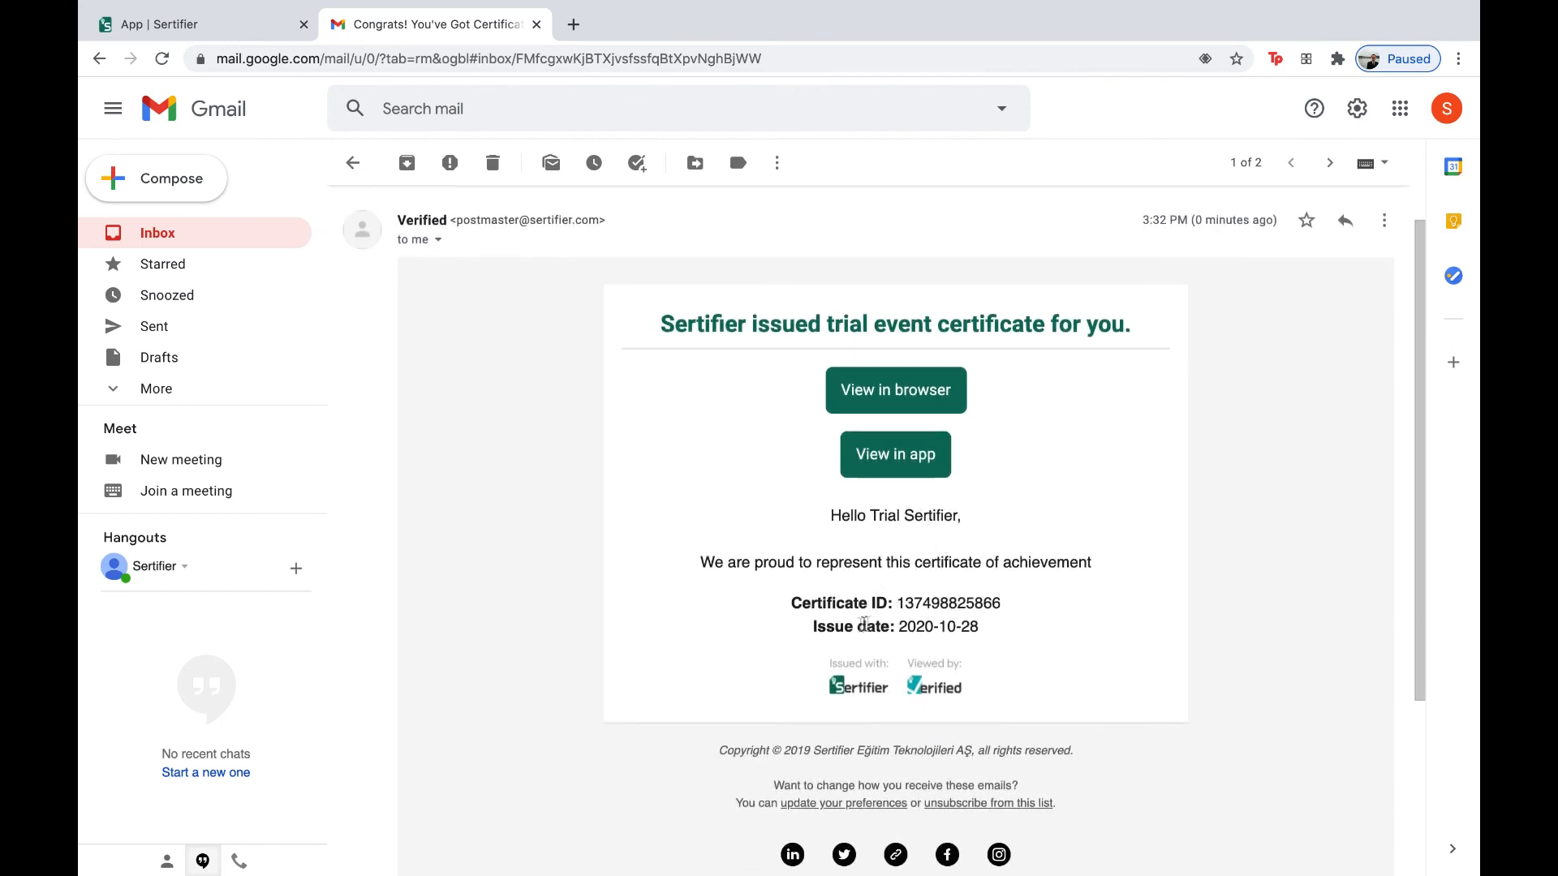
{"action": "left_click_drag", "start_coordinate": [815, 626], "coordinate": [994, 633]}
{"action": "left_click", "coordinate": [992, 631]}
- View the certificate on Verified (issue date 2020-10-28), then return to the Sertifier tab
{"action": "left_click", "coordinate": [900, 394]}
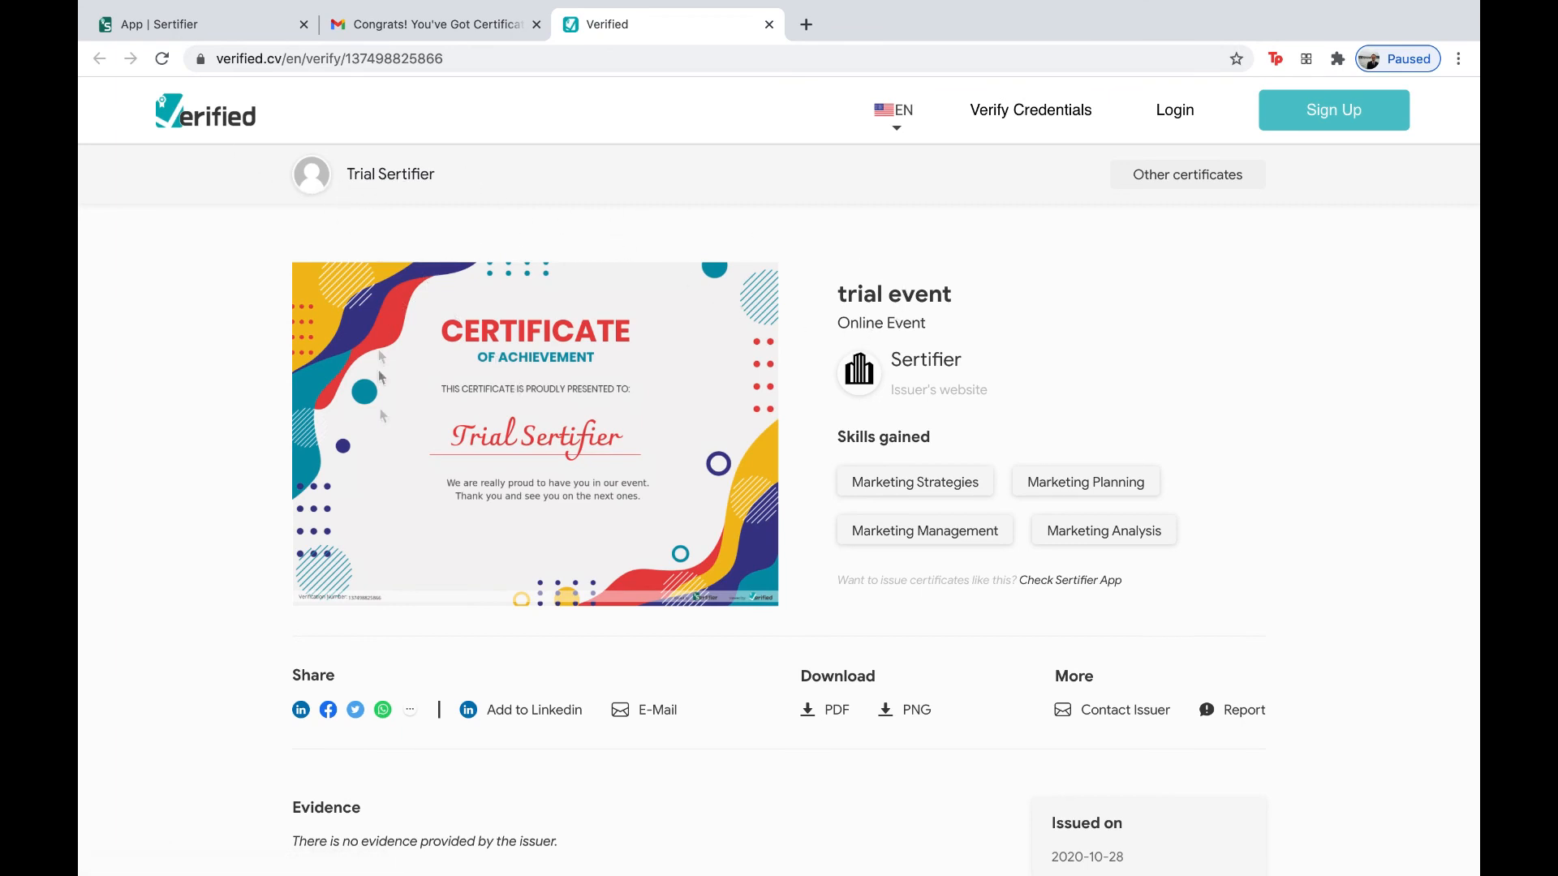
{"action": "scroll", "coordinate": [468, 599], "scroll_direction": "down", "scroll_amount": 3}
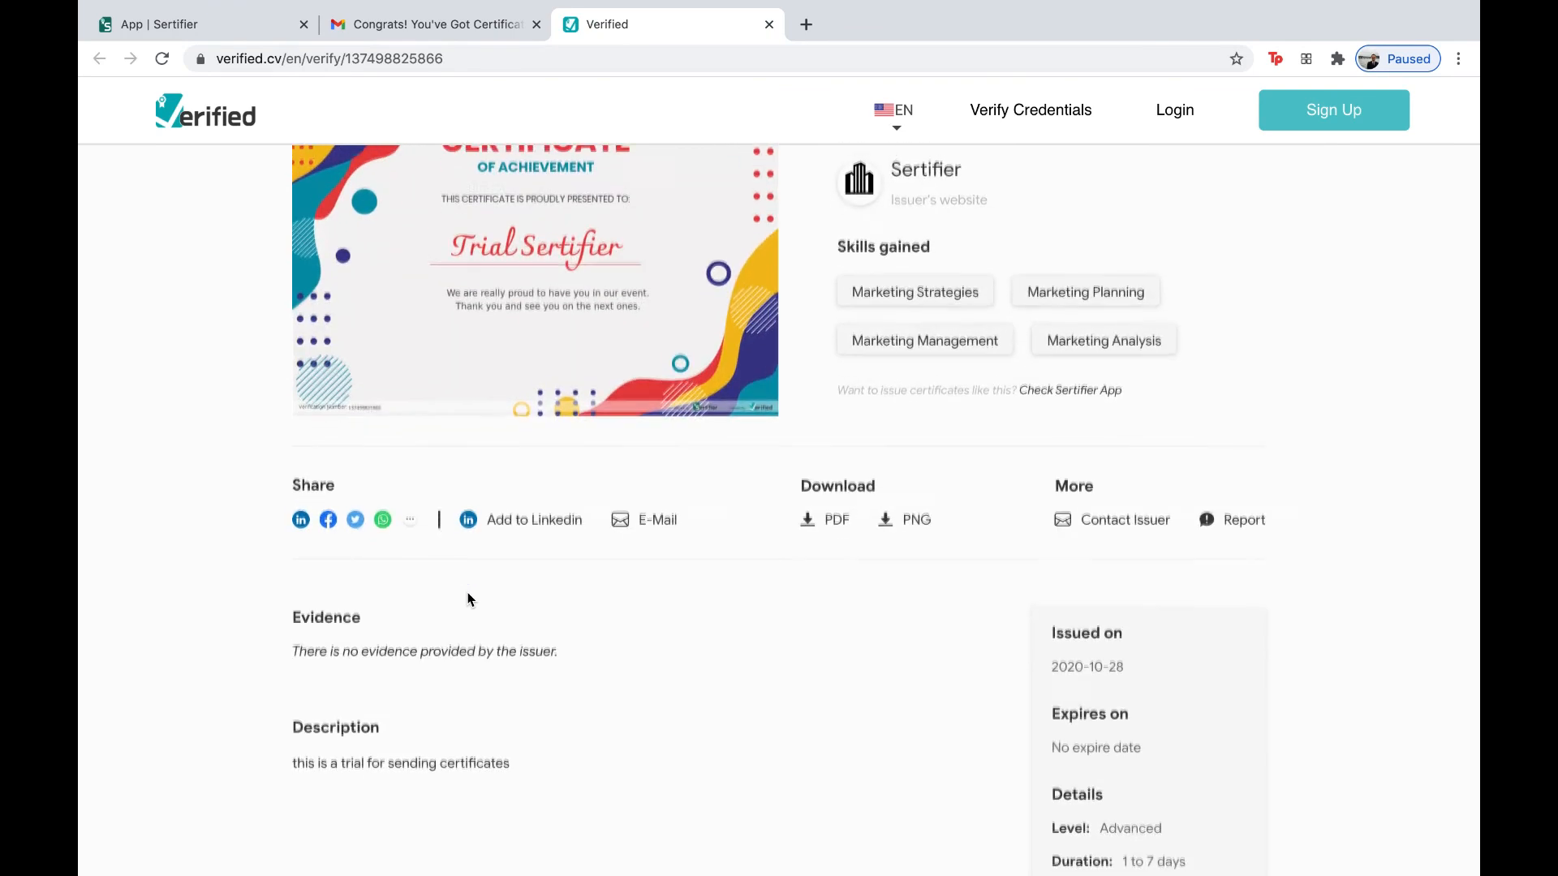
{"action": "scroll", "coordinate": [468, 598], "scroll_direction": "up", "scroll_amount": 2}
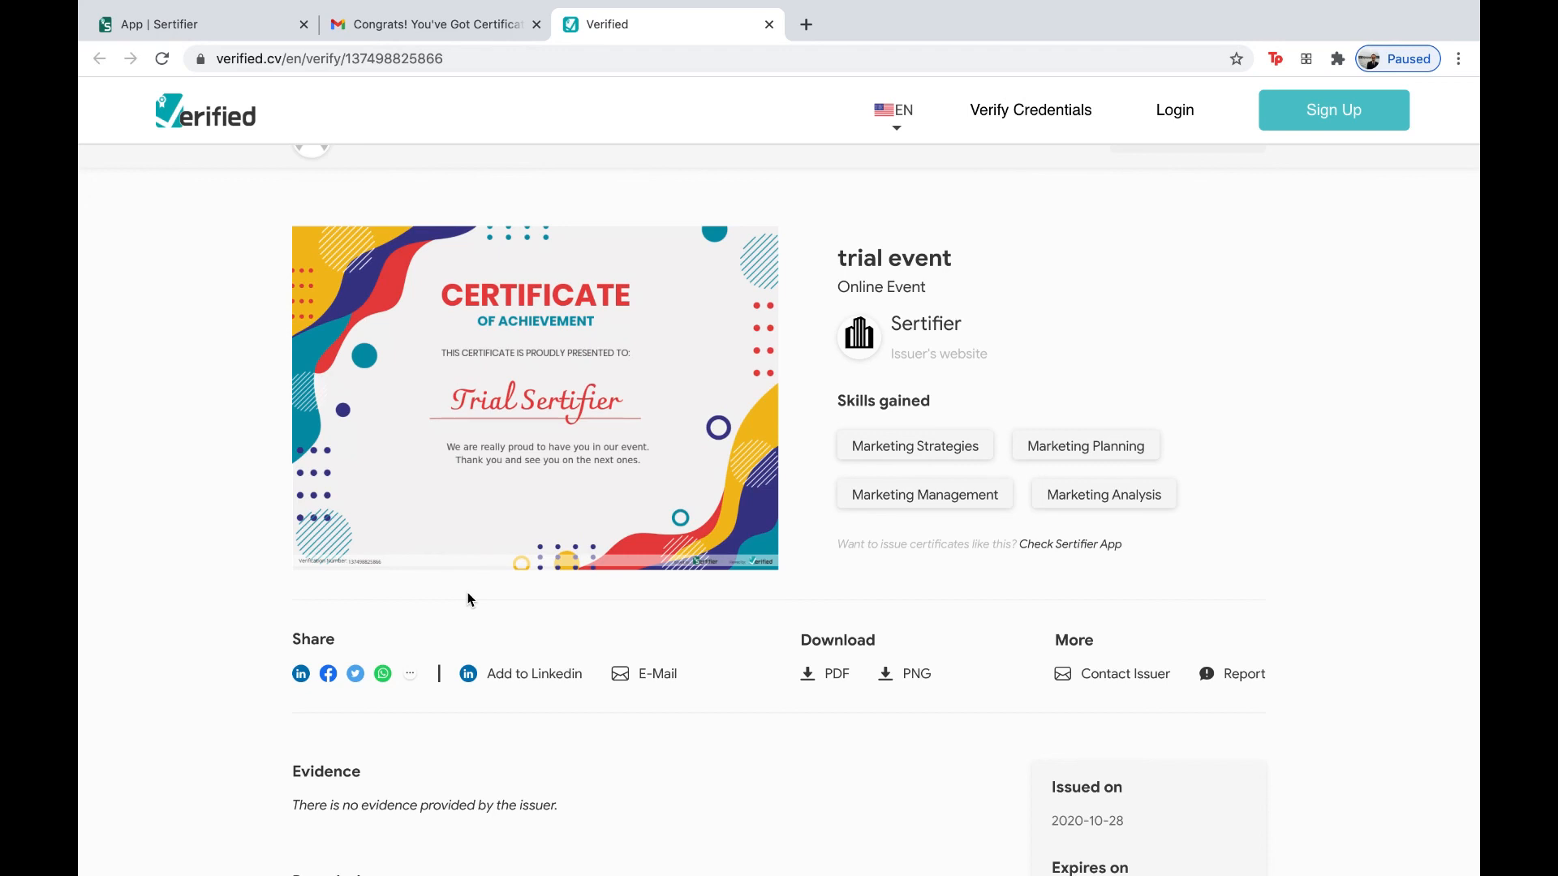
{"action": "scroll", "coordinate": [468, 599], "scroll_direction": "up", "scroll_amount": 1}
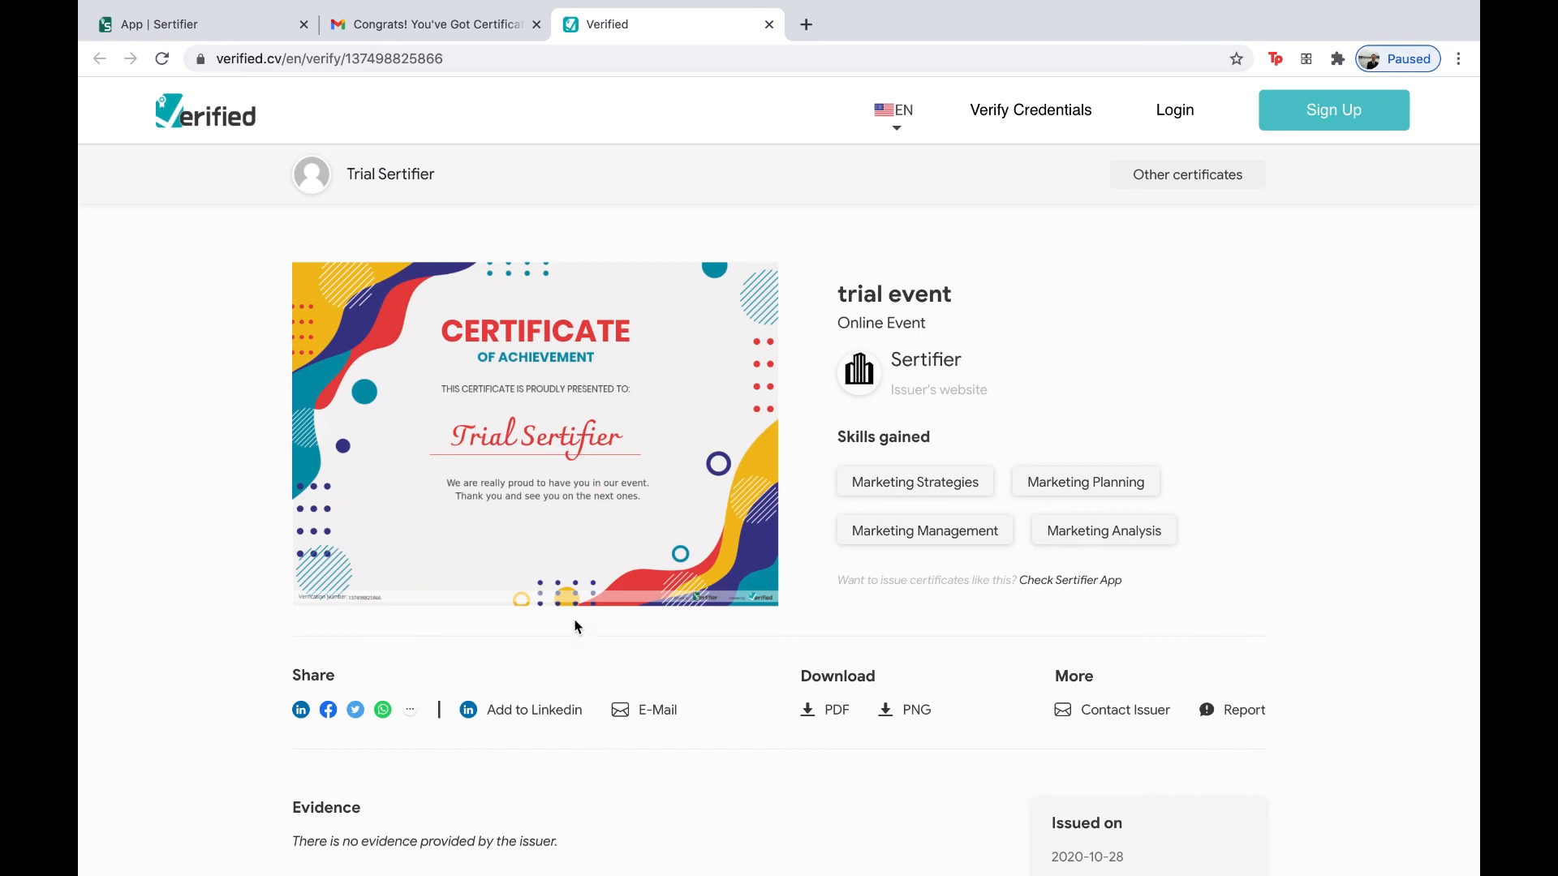
{"action": "left_click", "coordinate": [239, 29]}
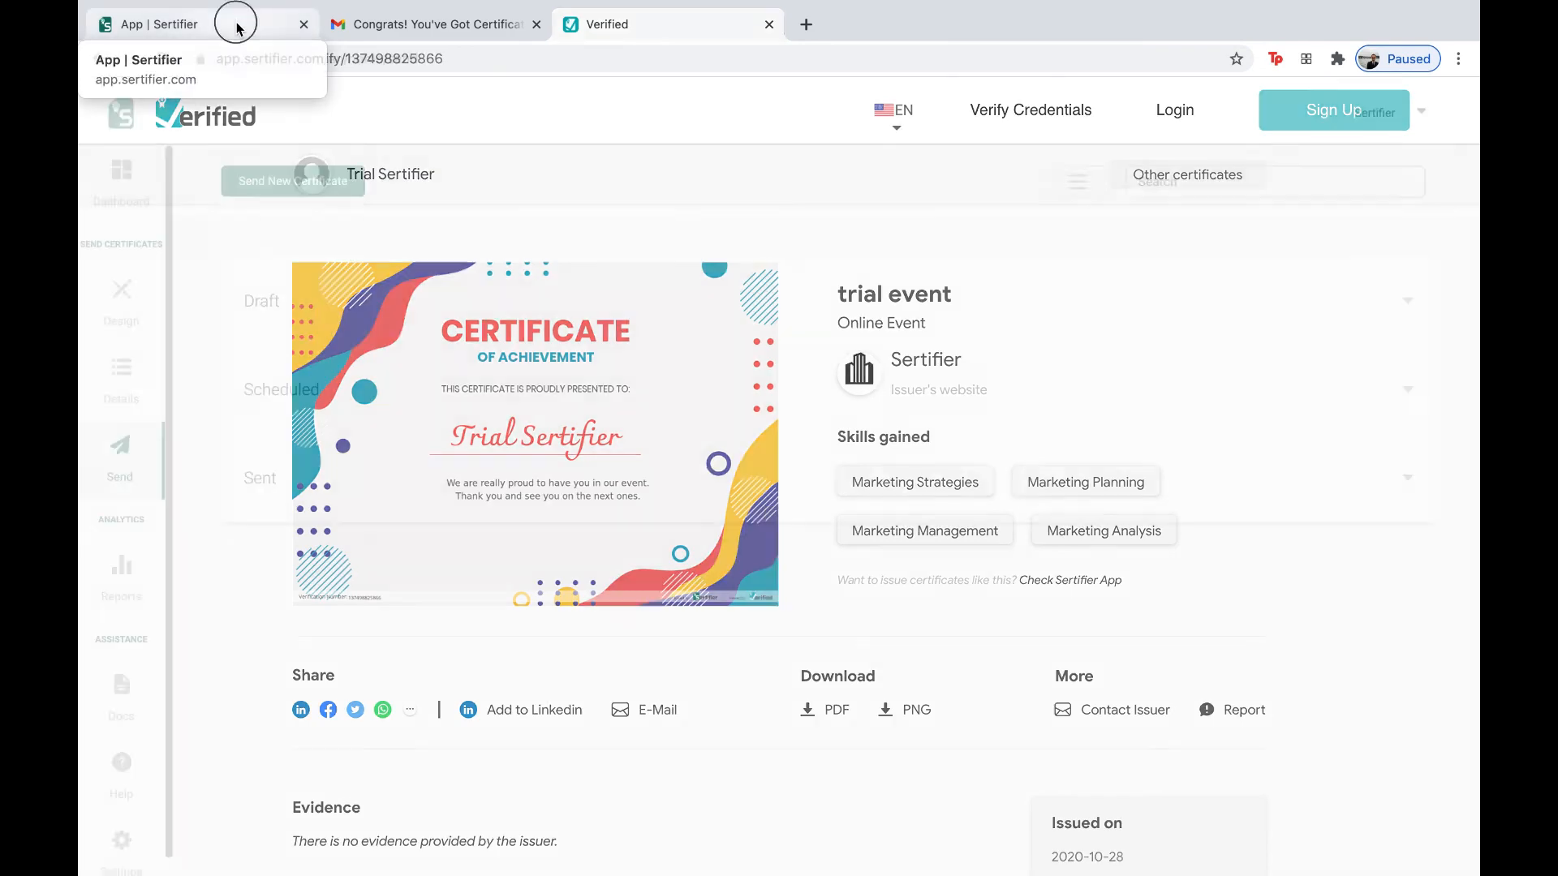